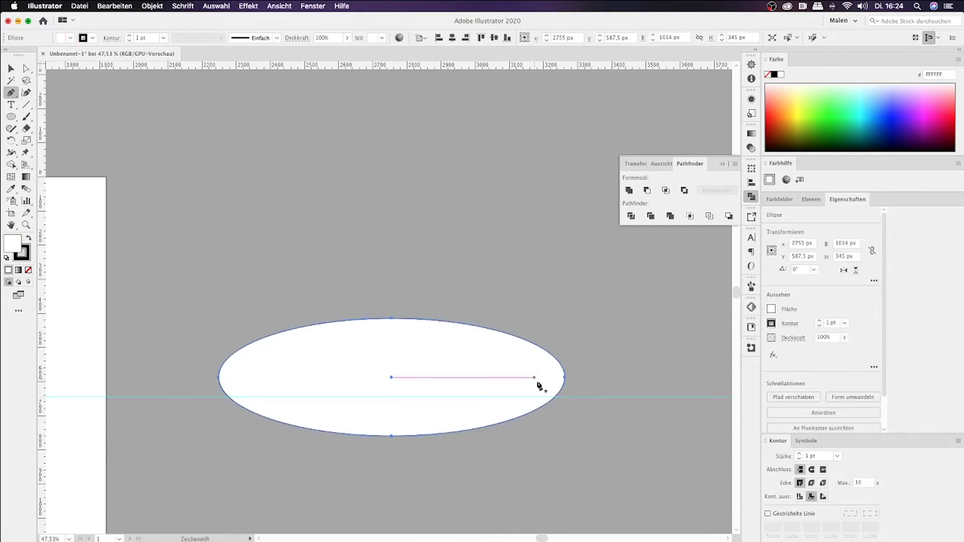
Step: Tweak the ellipse's anchor points, pulling the lower-left outward and flattening the bottom
key(a)
drag(233, 402, 241, 396)
drag(392, 436, 408, 446)
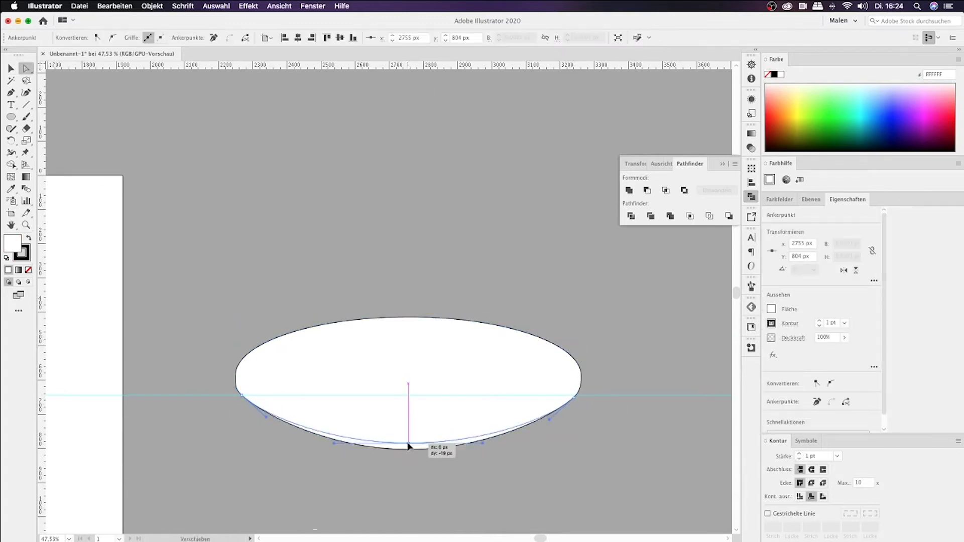
scroll(500, 447, left, 1)
click(433, 448)
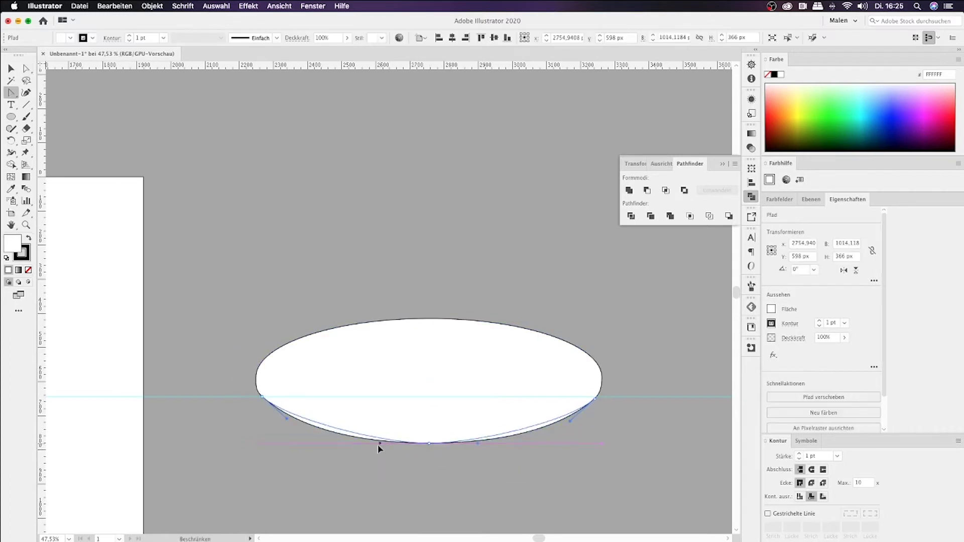
key(a)
scroll(399, 355, left, 3)
drag(368, 332, 373, 336)
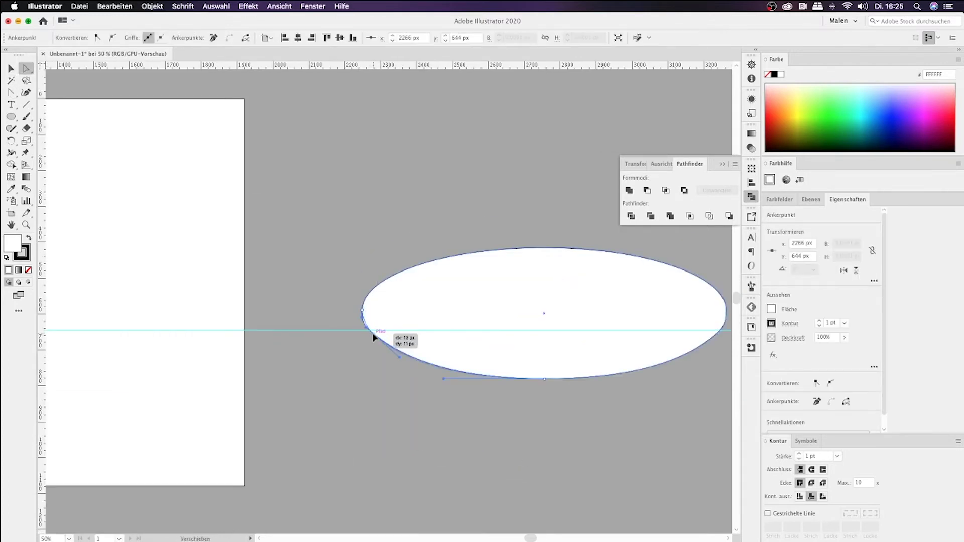
Step: Undo the anchor edits to restore the ellipse and deselect it
key(ctrl+z)
scroll(354, 130, right, 3)
key(v)
click(577, 346)
scroll(522, 415, left, 2)
scroll(528, 452, up, 1)
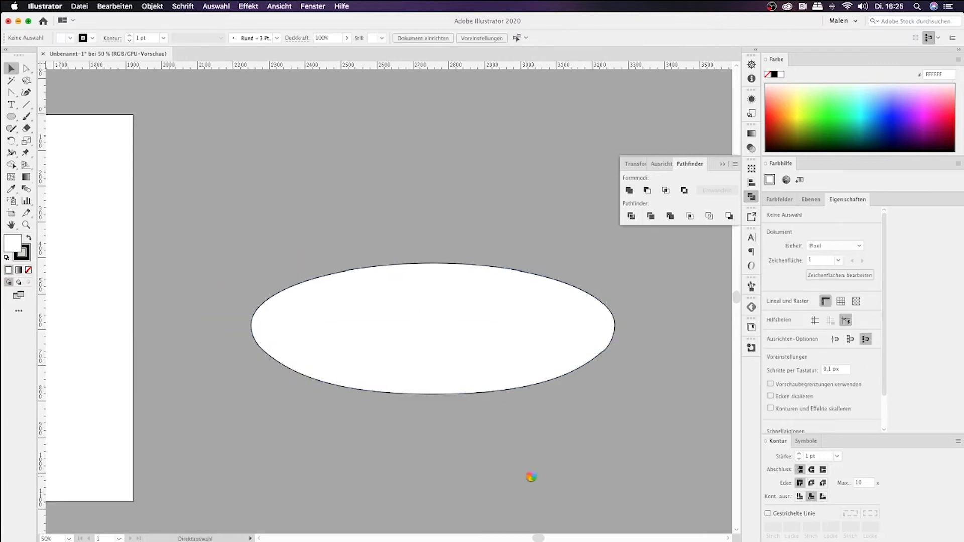
Step: Save as pepsi.ai in a new 'pepsi' folder inside redesigned, then draw a text area over the ellipse
click(482, 136)
click(482, 153)
click(473, 233)
click(295, 344)
text(pepsi.ai)
key(Return)
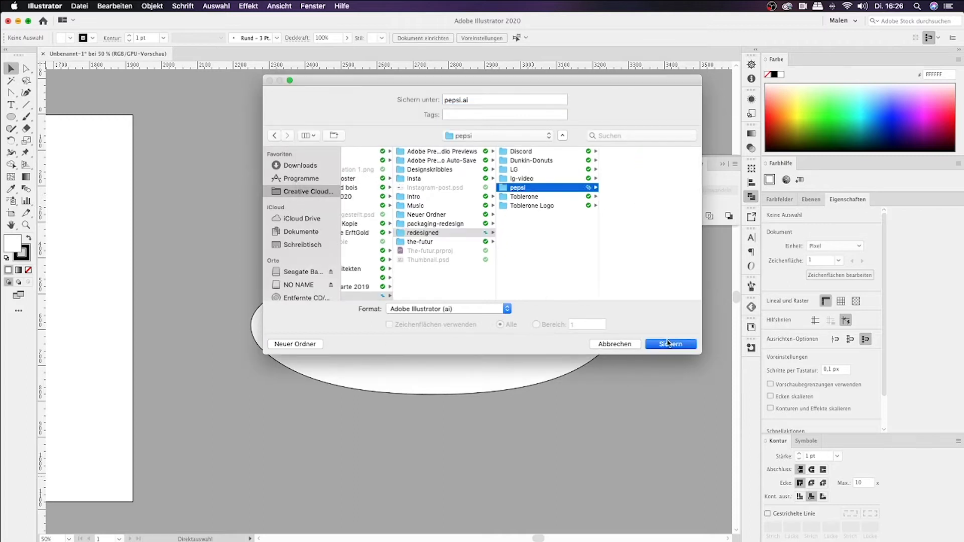
click(665, 344)
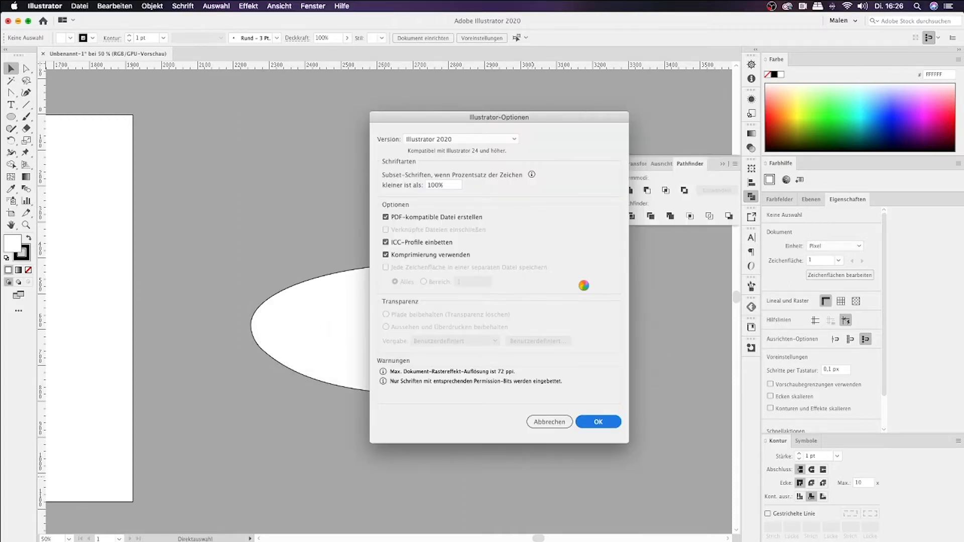
key(Return)
key(t)
mouse_move(301, 258)
mouse_down()
mouse_move(592, 362)
mouse_move(615, 359)
mouse_up()
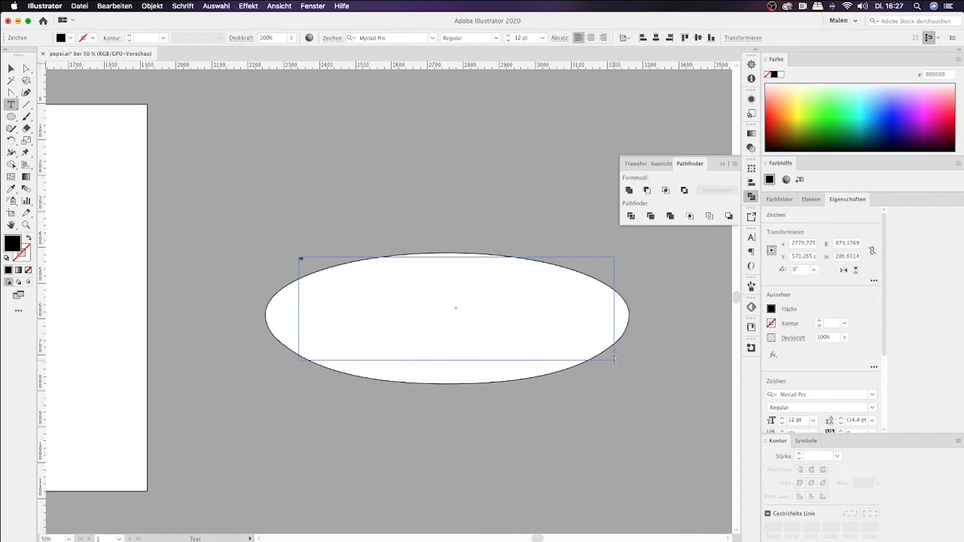
Step: Type 'pepsi' in Futura Medium and enlarge the text frame to fit it
text(pepsi)
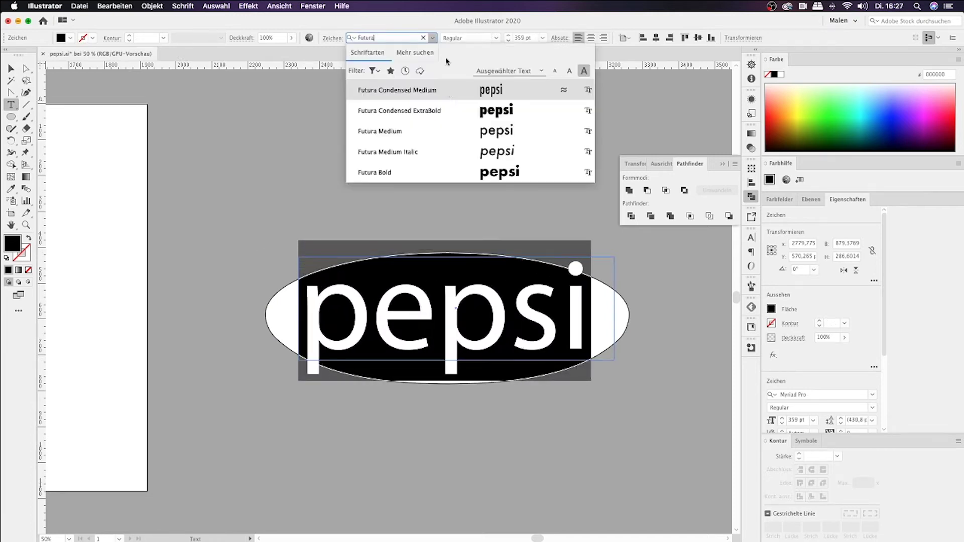
click(409, 127)
drag(613, 354, 625, 398)
key(Escape)
Step: Fill the ellipse red and save that red as a new swatch
click(527, 374)
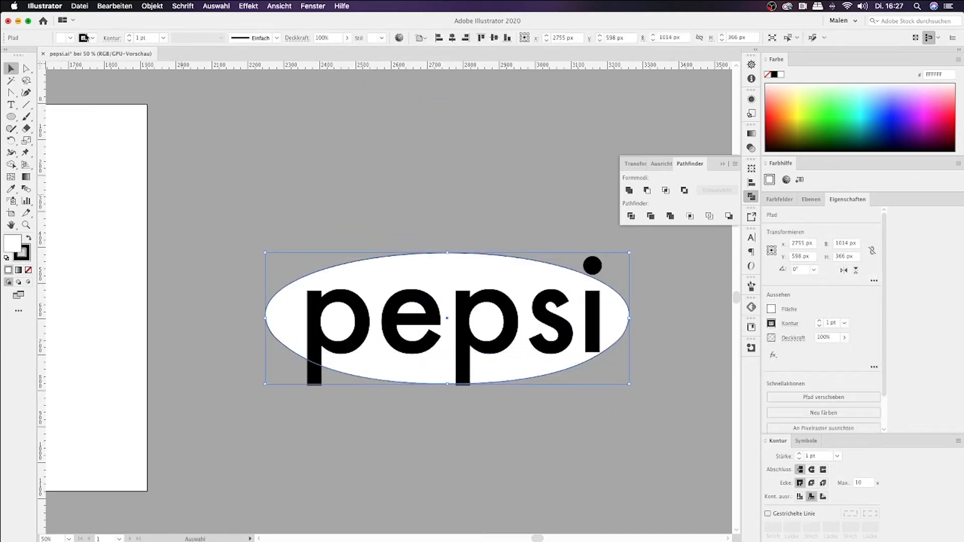
click(71, 38)
click(35, 94)
click(88, 101)
key(Return)
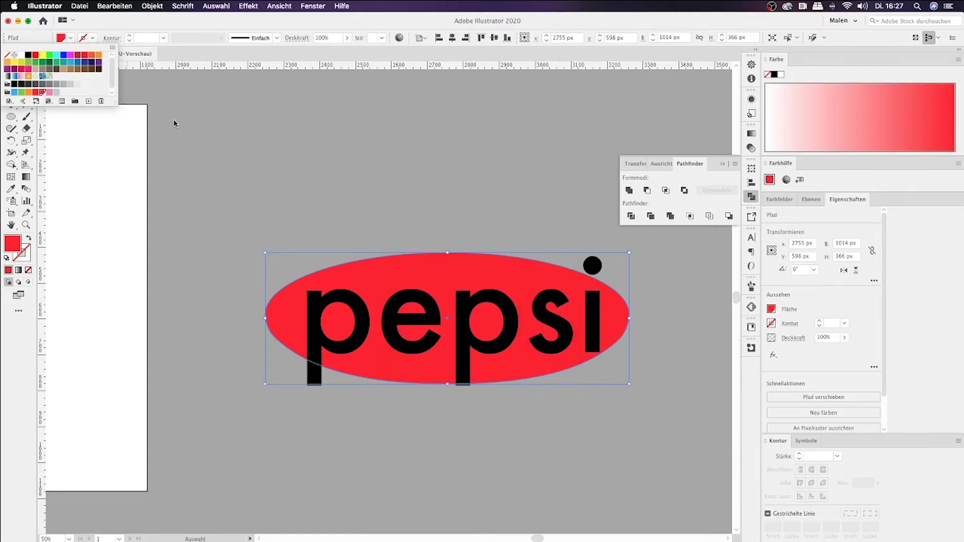
Step: Preview blue, cyan and white fills on the text, settling back on blue
click(15, 93)
click(64, 62)
click(21, 55)
click(14, 93)
click(379, 226)
Step: Select all the letters of the pepsi text, then deselect everything
click(387, 253)
key(d)
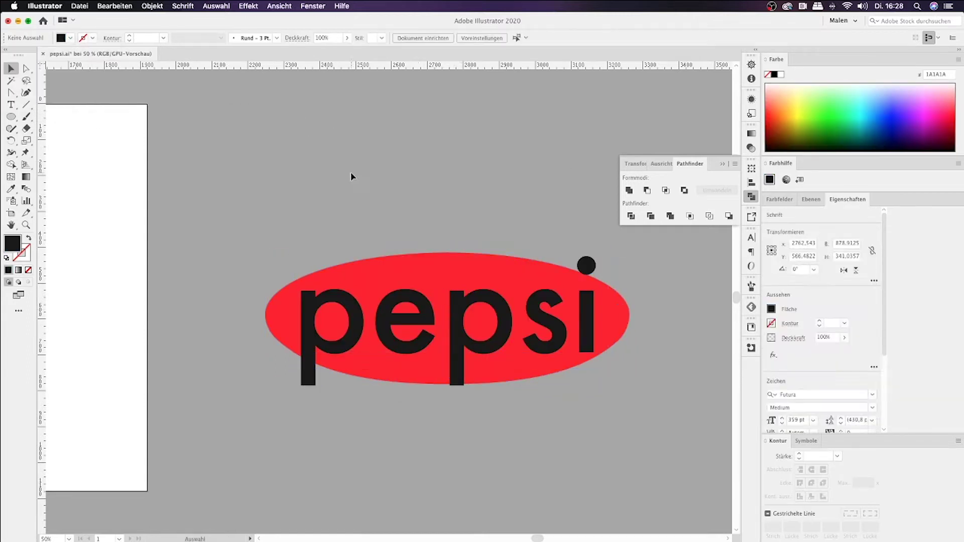
double_click(507, 343)
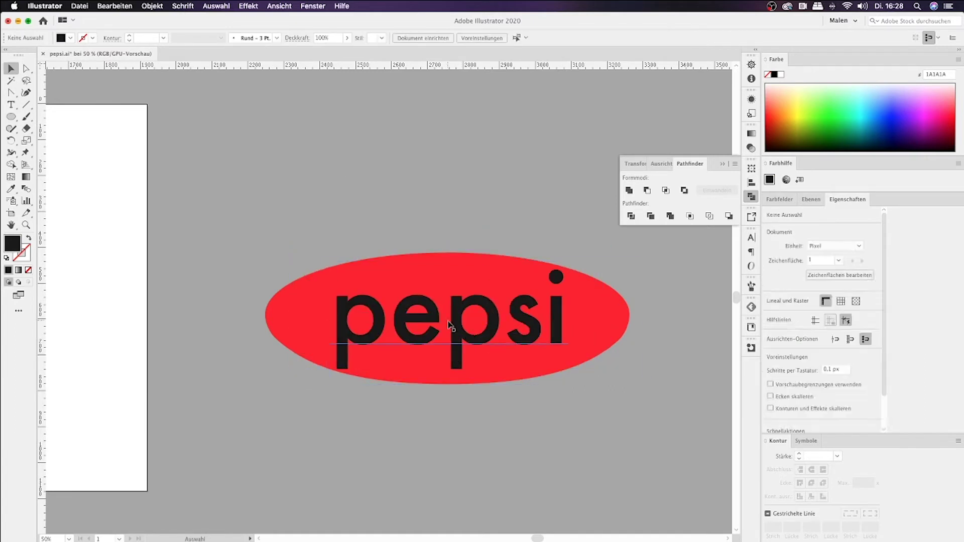
click(505, 435)
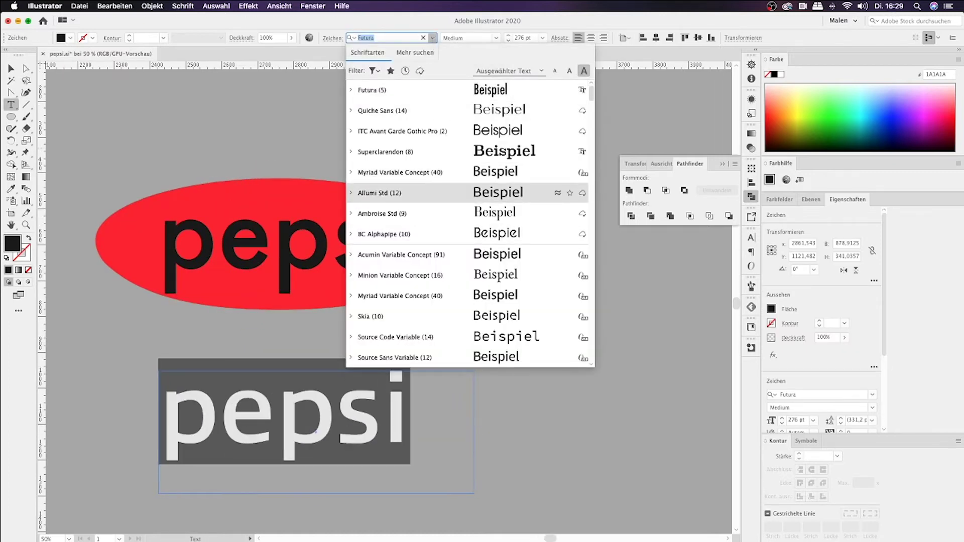
Step: Preview neighbouring typefaces on 'pepsi' and apply the chosen font
key(Down)
key(Down)
key(Down)
key(Up)
key(Up)
key(Up)
key(Down)
key(Down)
key(Down)
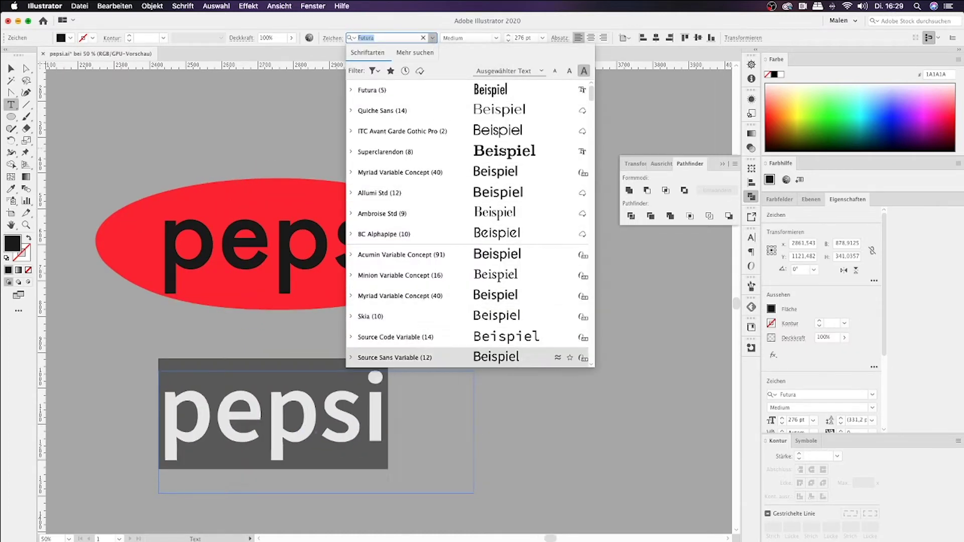
key(Down)
key(Down)
key(Down)
key(Up)
key(Down)
key(Down)
key(Down)
key(Down)
key(Down)
key(Down)
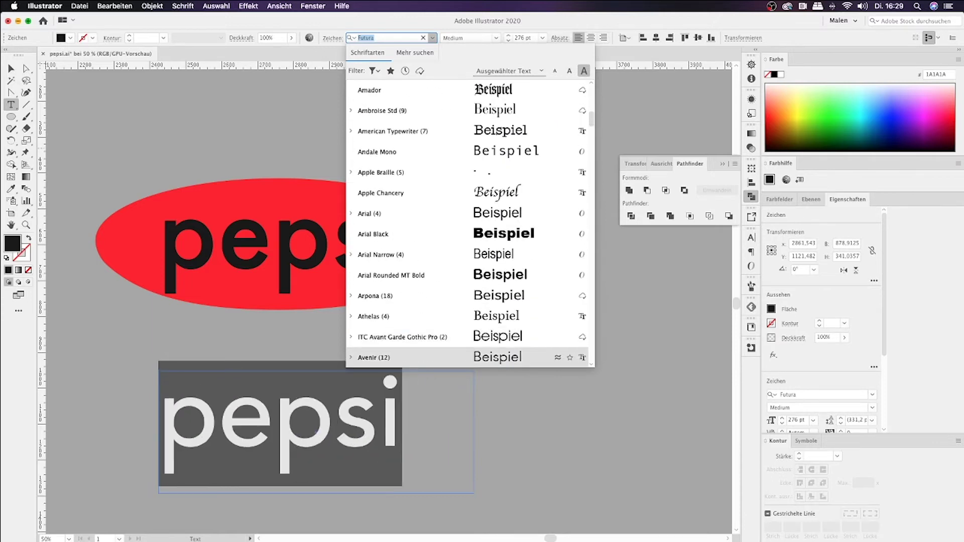
key(Up)
key(Return)
key(Escape)
Step: Duplicate the red ellipse and pepsi text below the original, sending the copy backward
drag(146, 108, 251, 114)
mouse_move(552, 279)
mouse_down()
mouse_move(533, 260)
mouse_move(232, 441)
mouse_up()
key(ctrl+shift+bracketleft)
click(646, 417)
scroll(417, 369, down, 3)
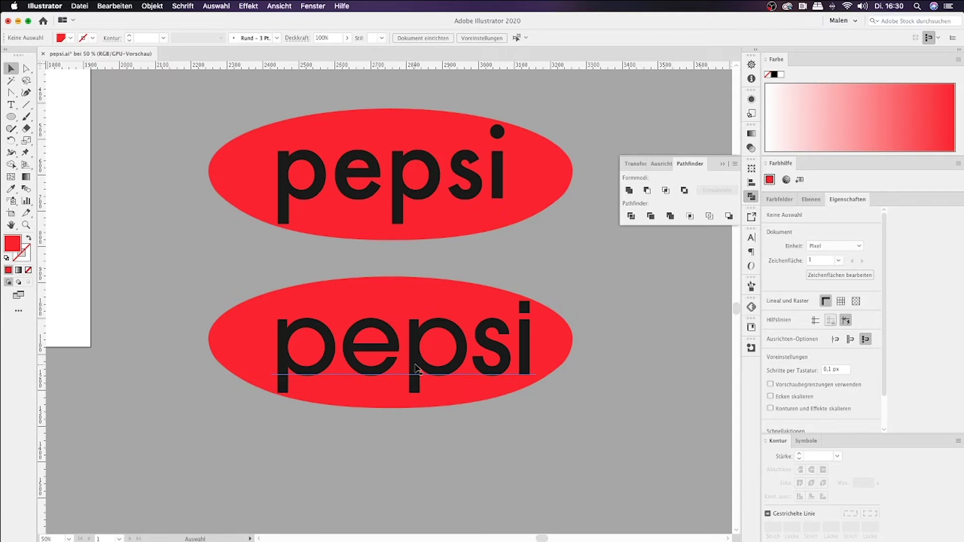
Step: Select the lower pepsi text, undoing an accidental copy dragged to the right
click(415, 368)
click(388, 425)
click(472, 358)
drag(472, 358, 722, 353)
key(ctrl+z)
Step: Convert the lower pepsi text to outlines and select the outlined letter group in Layers
right_click(430, 370)
click(473, 409)
scroll(266, 362, up, 3)
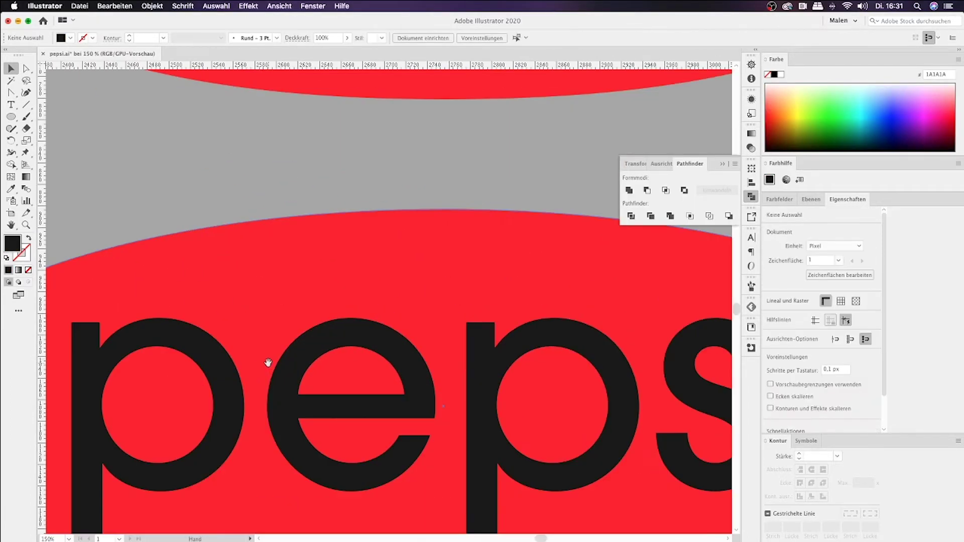
click(266, 361)
click(811, 199)
click(793, 215)
click(533, 351)
Step: With the Pen tool, select the e's inner shape and isolate the letter group
key(p)
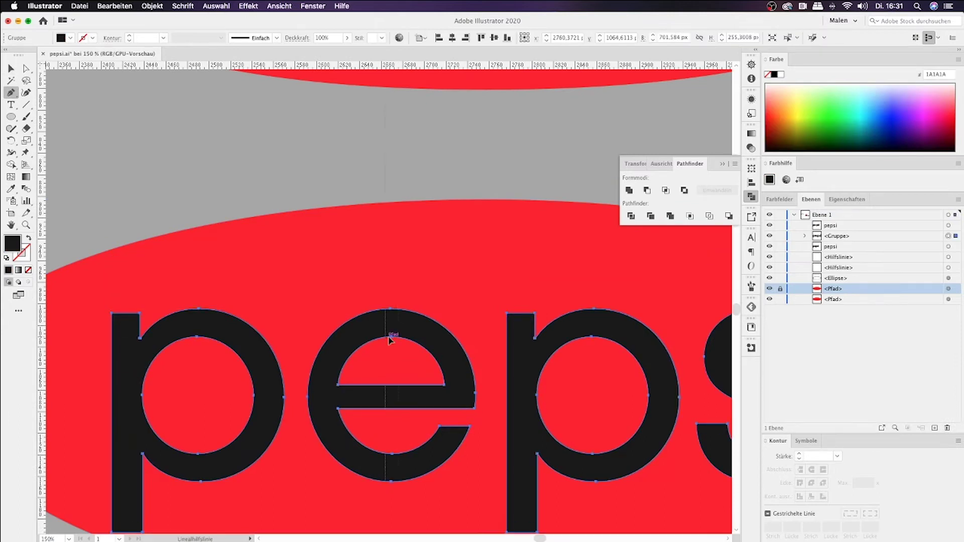
drag(391, 340, 397, 337)
scroll(397, 337, up, 2)
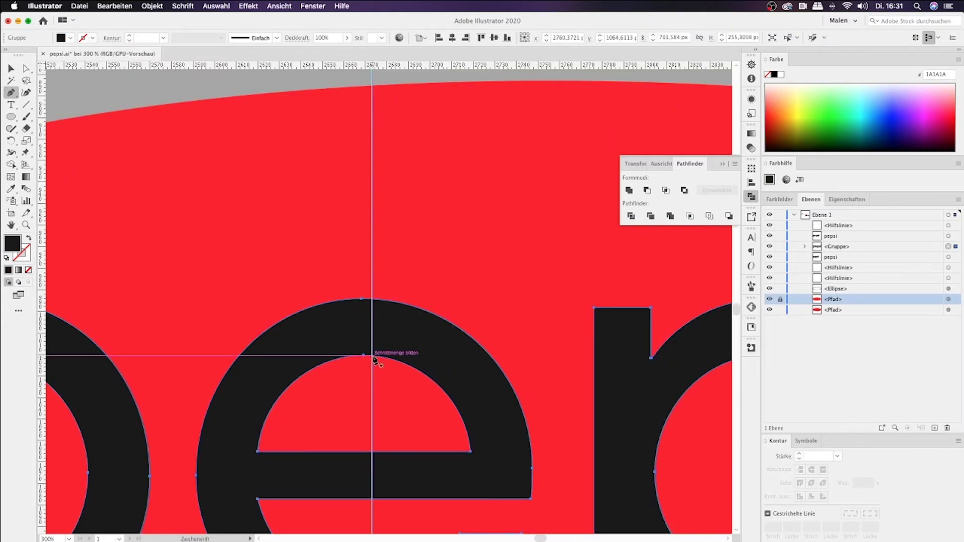
scroll(377, 308, up, 1)
click(522, 353)
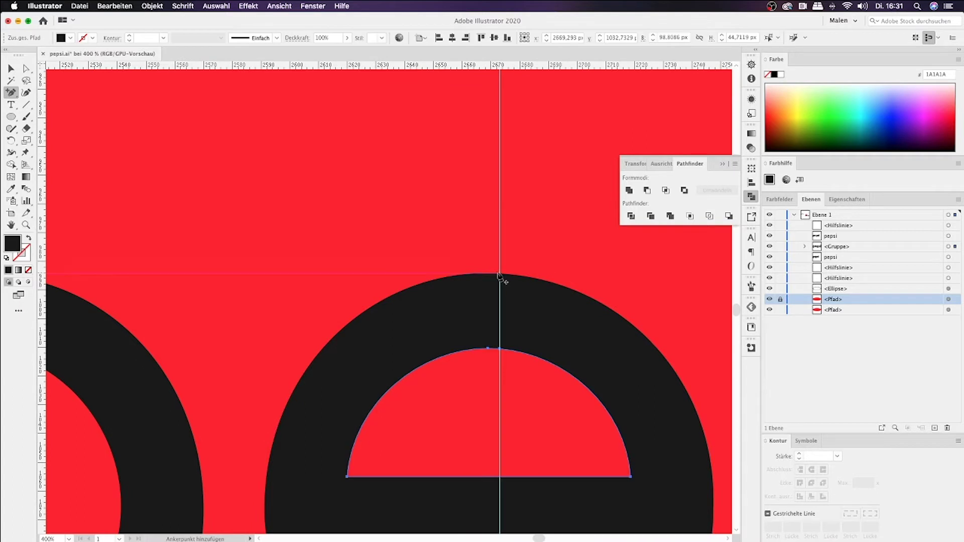
double_click(498, 274)
scroll(503, 399, down, 2)
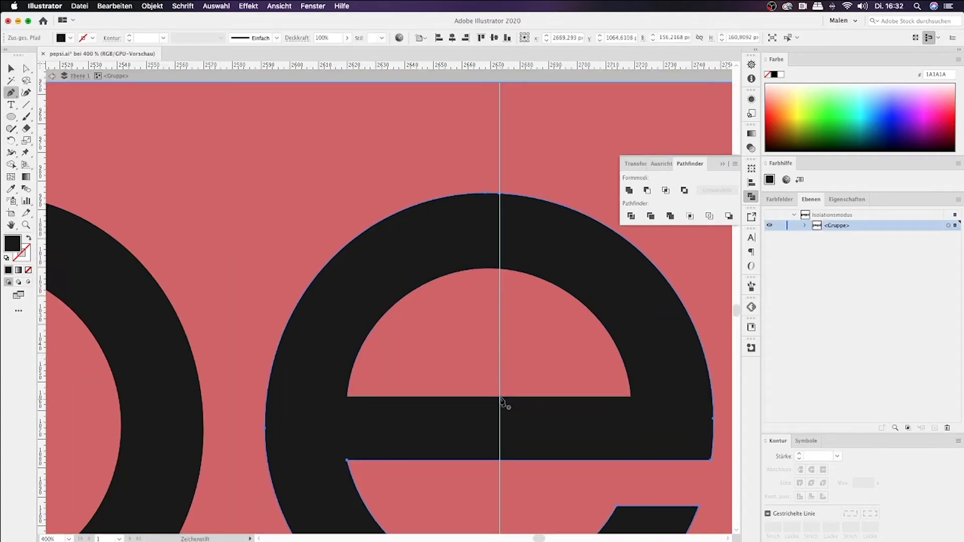
Step: Add an anchor point on the e's crossbar, then exit isolation and zoom out
click(501, 398)
key(a)
scroll(505, 502, down, 1)
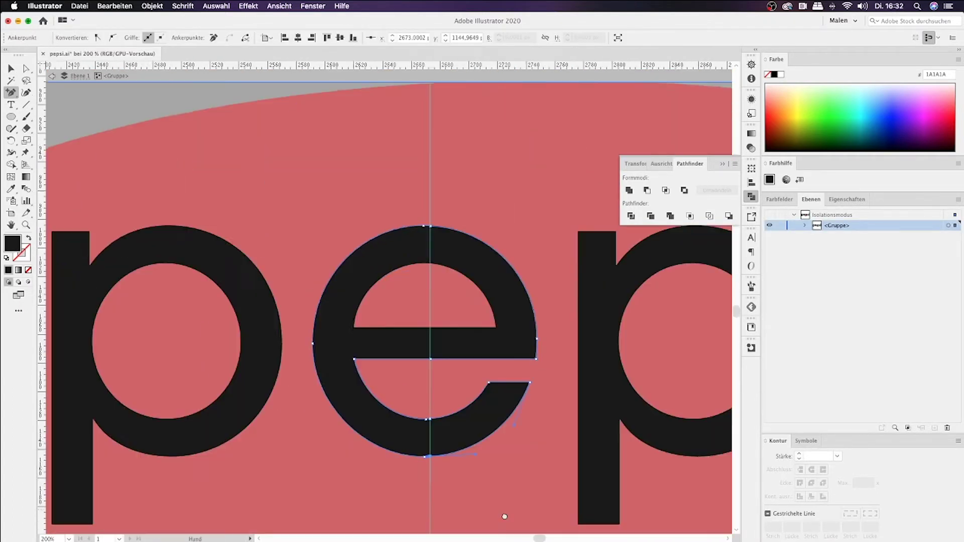
key(ctrl+minus)
key(ctrl+minus)
double_click(552, 440)
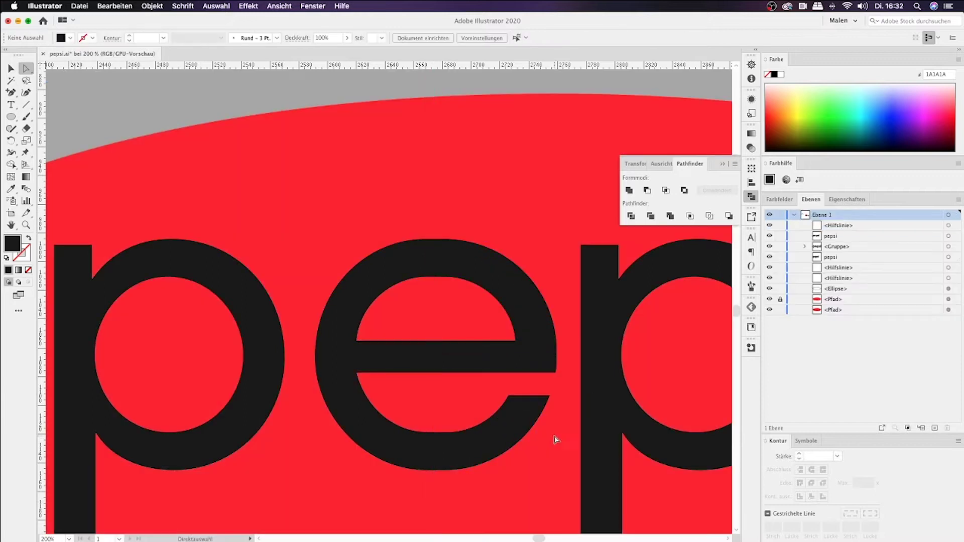
key(ctrl+minus)
key(ctrl+minus)
key(ctrl+minus)
scroll(469, 384, up, 5)
Step: Lower the top of the p's inner bowl by dragging its anchor
click(441, 302)
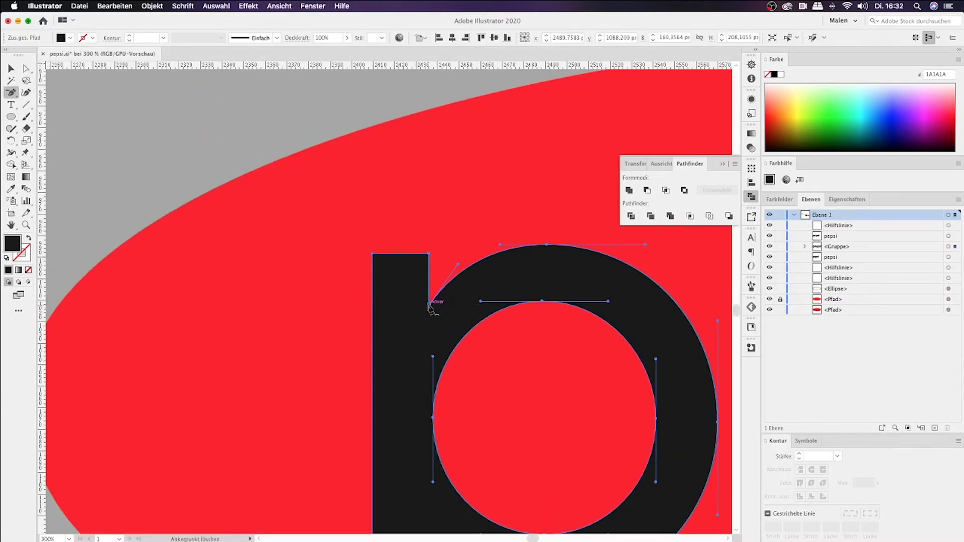
key(p)
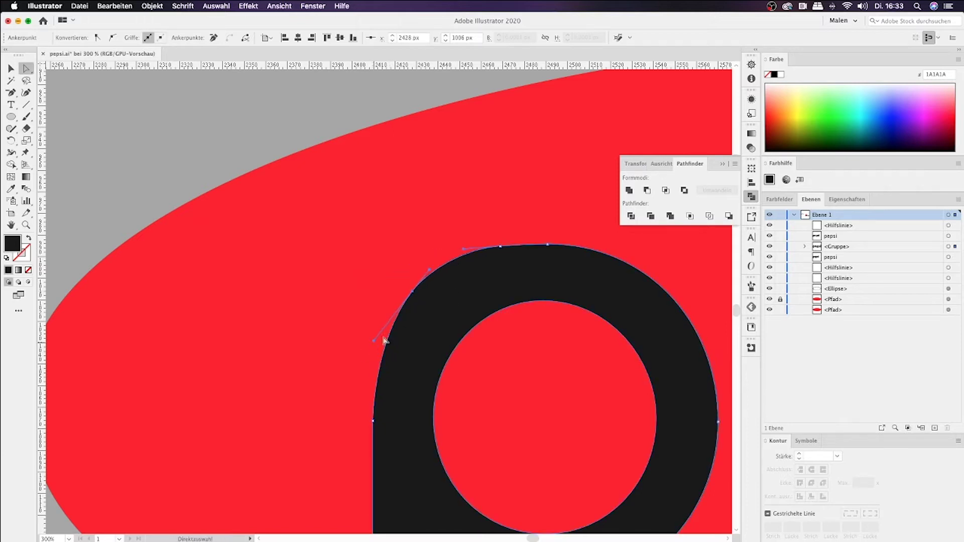
scroll(491, 341, up, 1)
scroll(437, 331, down, 3)
drag(369, 270, 350, 257)
click(349, 242)
scroll(270, 284, down, 5)
scroll(402, 247, up, 5)
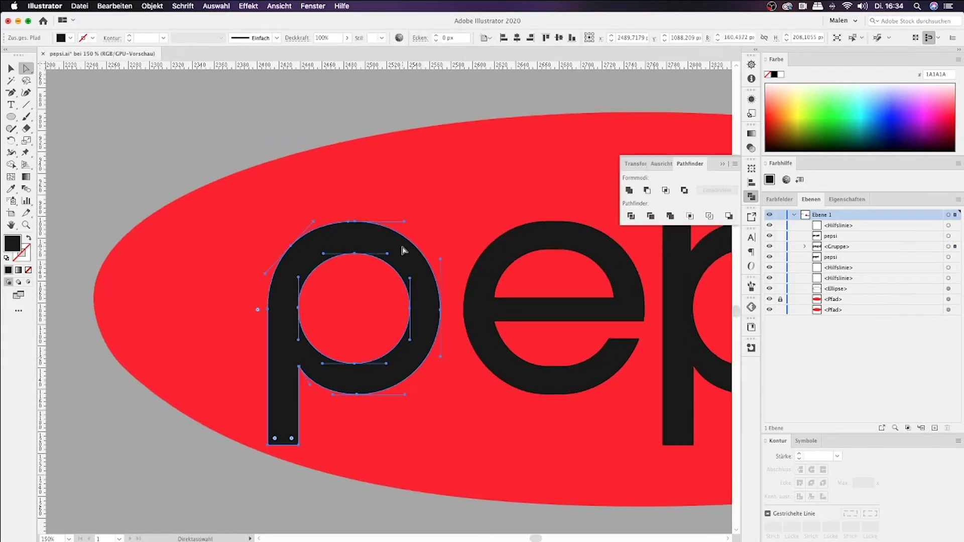
scroll(410, 234, up, 2)
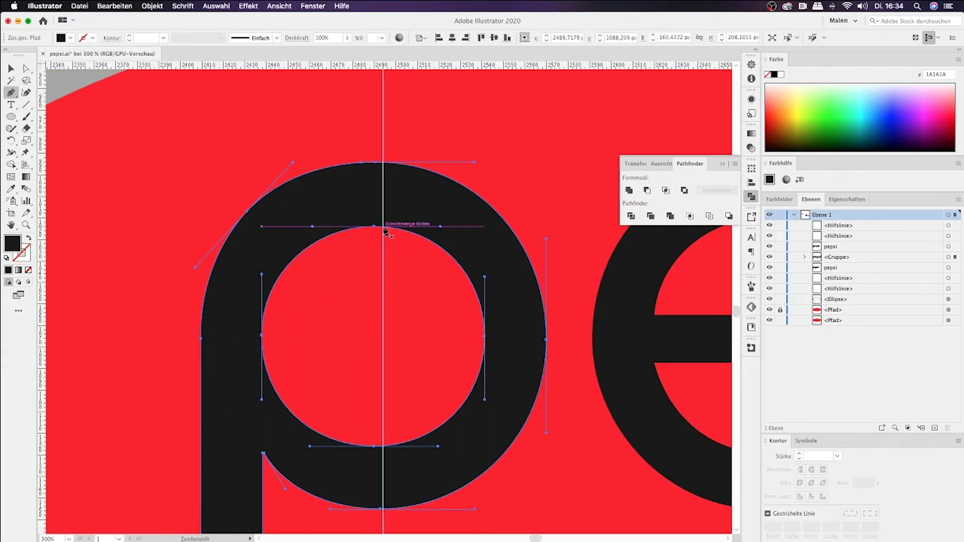
key(v)
scroll(394, 203, up, 3)
Step: Re-isolate the letter group, move a letter anchor with Direct Selection, and exit isolation
double_click(409, 217)
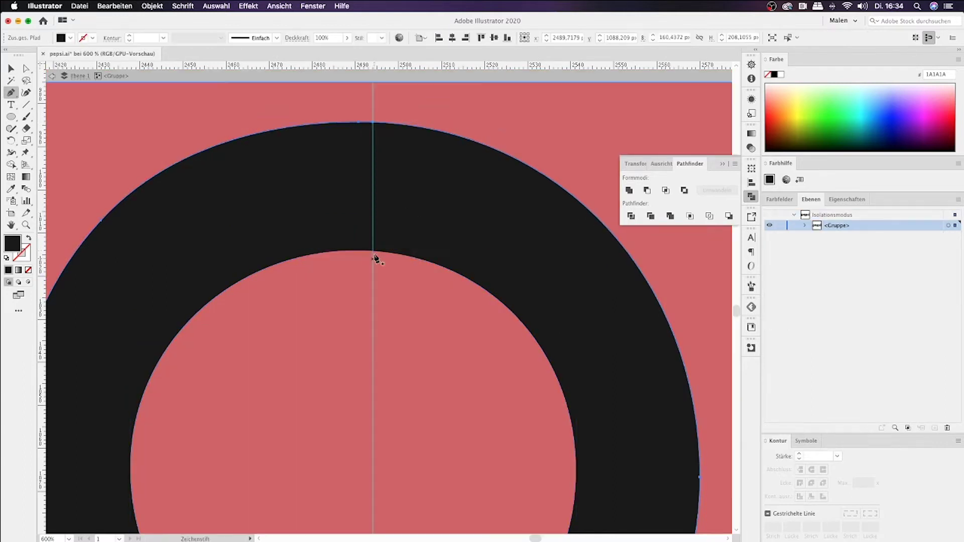
key(p)
scroll(376, 254, down, 8)
scroll(376, 254, down, 1)
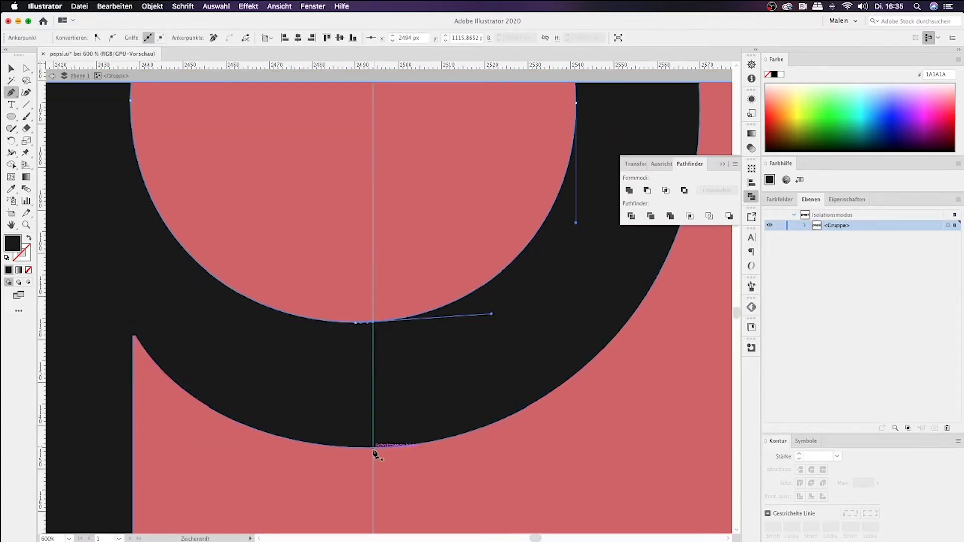
scroll(374, 451, down, 2)
key(v)
scroll(401, 357, down, 3)
key(a)
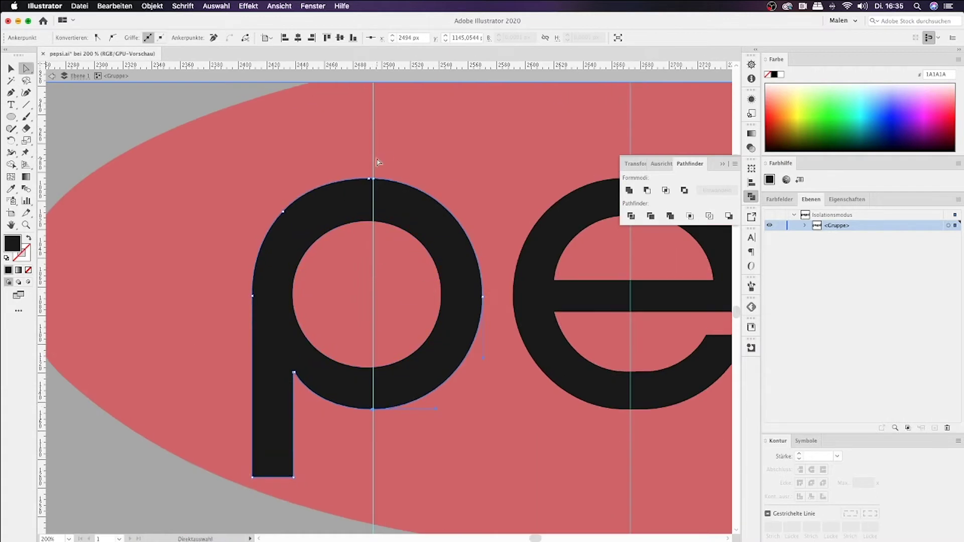
drag(499, 301, 499, 301)
scroll(474, 394, down, 3)
key(Escape)
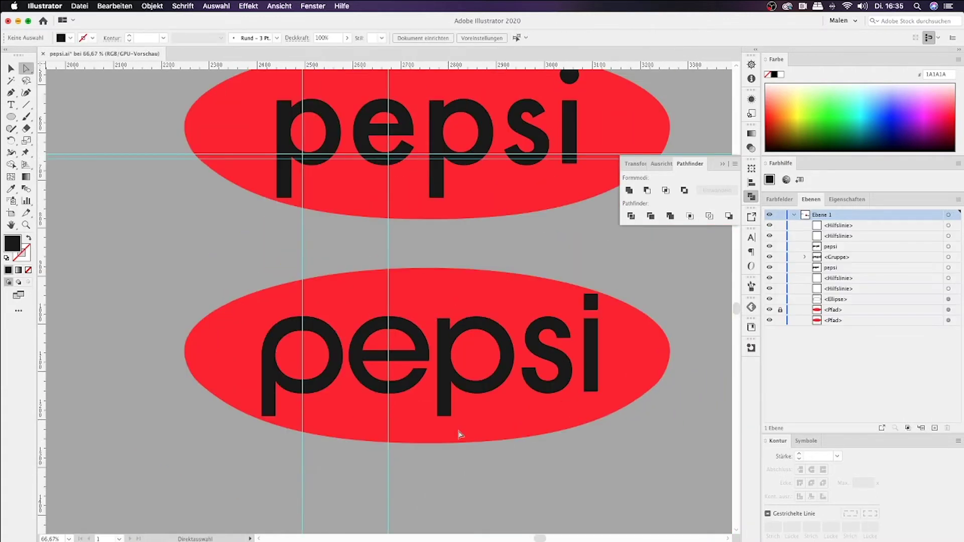
Step: Drag inner anchors to reshape the p's counter in the lower pepsi wordmark
key(v)
click(518, 377)
double_click(522, 386)
key(Escape)
scroll(492, 380, down, 2)
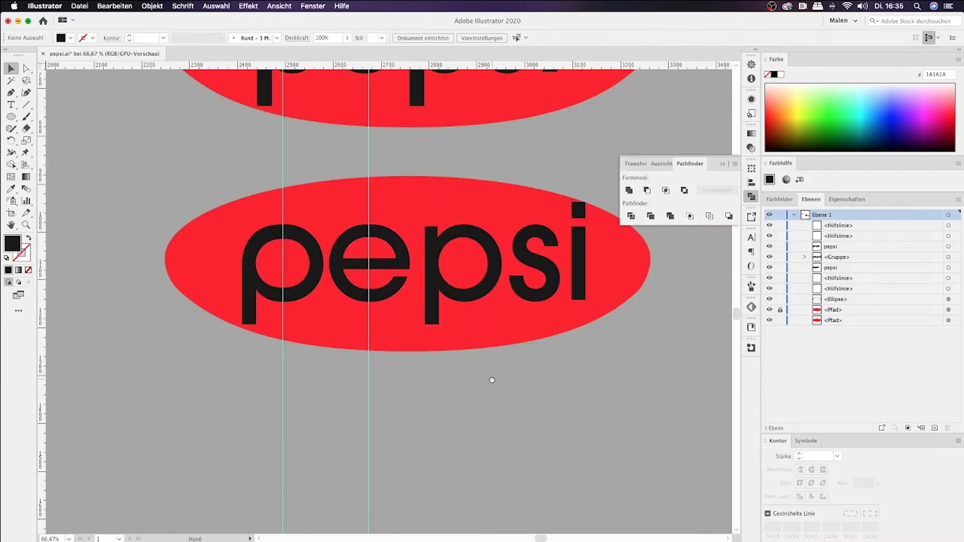
key(a)
scroll(295, 220, up, 3)
drag(180, 348, 181, 350)
drag(342, 348, 350, 341)
Step: Refine the p further by nudging a counter anchor and its top outer anchor
key(super+shift+a)
scroll(445, 273, down, 3)
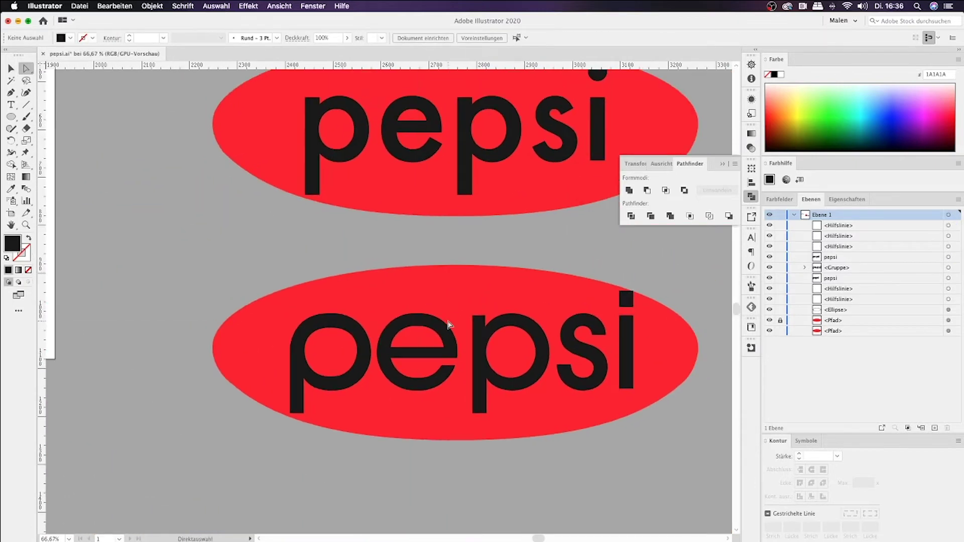
scroll(449, 324, up, 2)
click(401, 317)
drag(413, 318, 413, 317)
drag(411, 284, 412, 285)
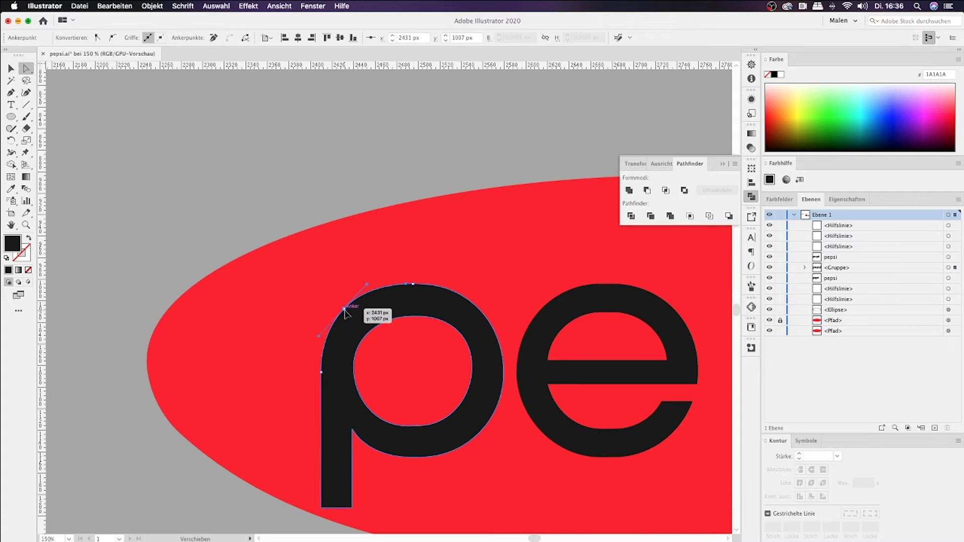
Step: Inspect the e's anchors, then zoom out to view both logos
scroll(301, 291, right, 5)
scroll(302, 292, down, 2)
click(415, 236)
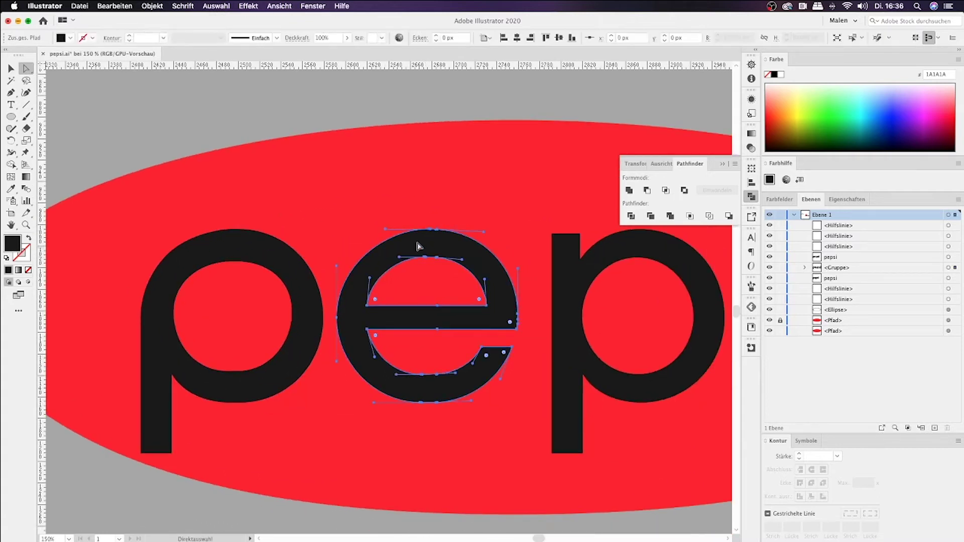
scroll(331, 321, right, 2)
click(290, 161)
key(p)
key(ctrl+minus)
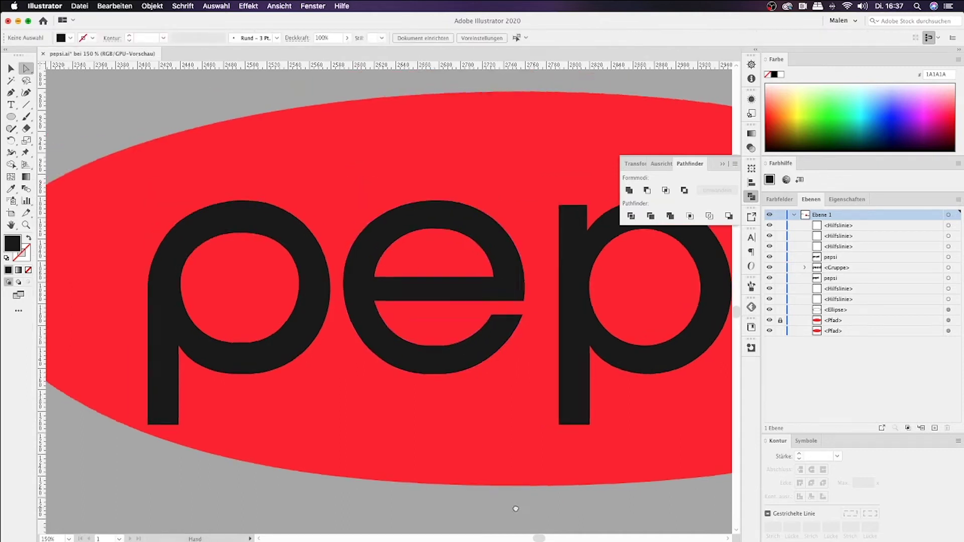
key(ctrl+minus)
key(ctrl+minus)
key(ctrl+minus)
scroll(450, 377, up, 5)
scroll(452, 318, up, 3)
Step: Select the e path with Direct Selection to show its anchor points
key(a)
click(434, 333)
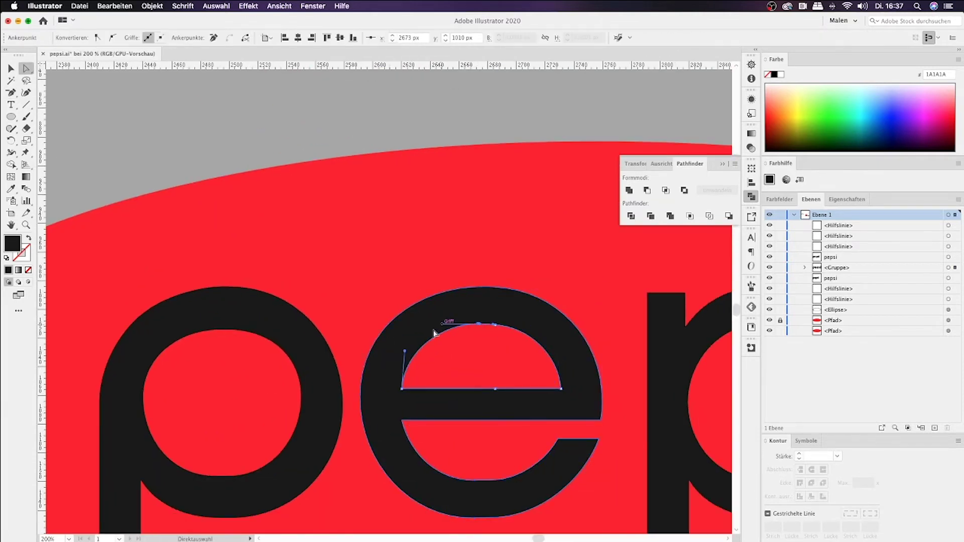
click(463, 301)
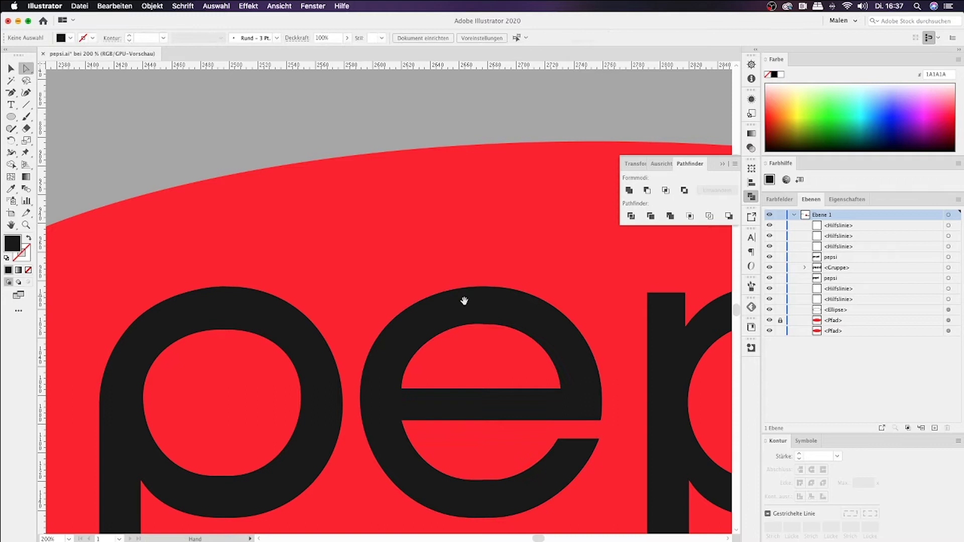
scroll(463, 301, down, 3)
click(474, 389)
scroll(475, 394, right, 5)
Step: Zoom in and isolate the s, selecting its lower-left curve
key(v)
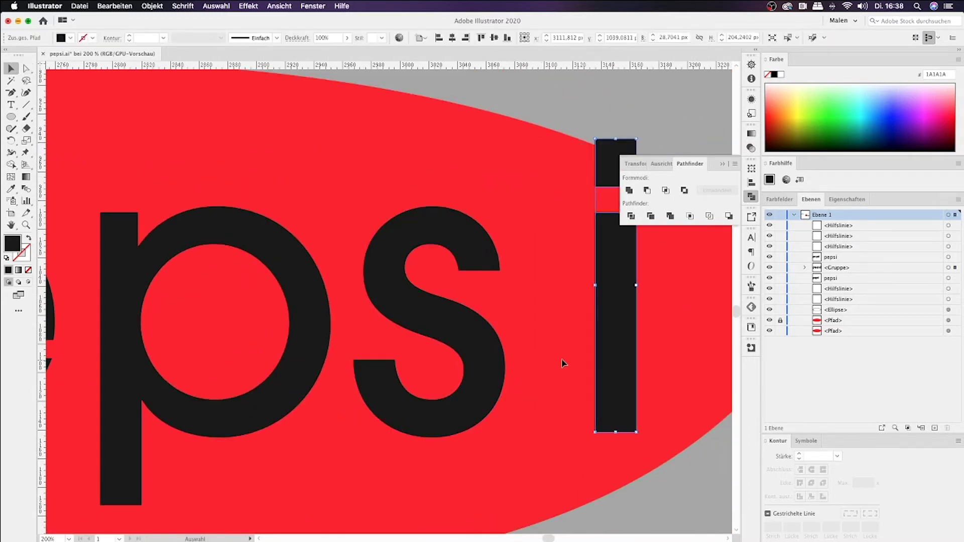
key(ctrl+plus)
scroll(470, 355, right, 5)
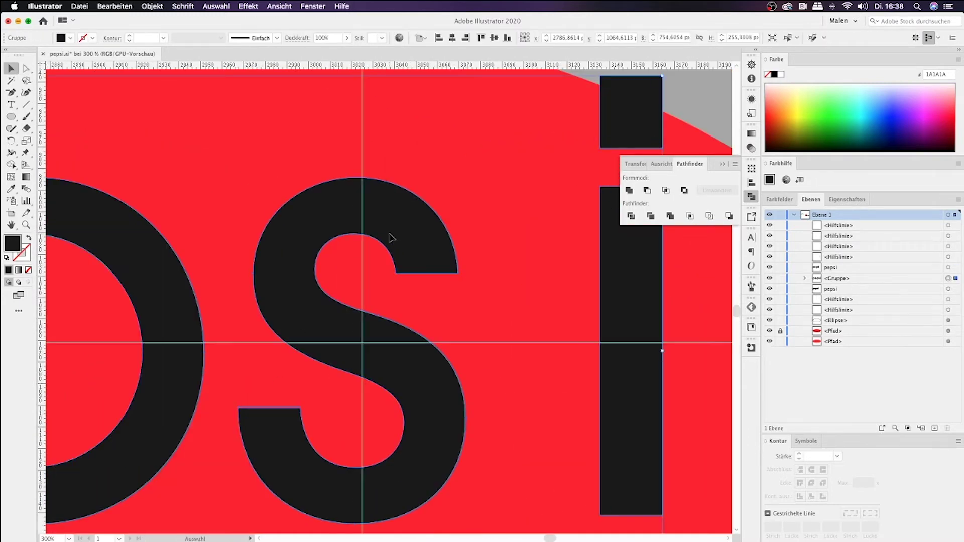
double_click(390, 237)
key(p)
key(v)
double_click(355, 482)
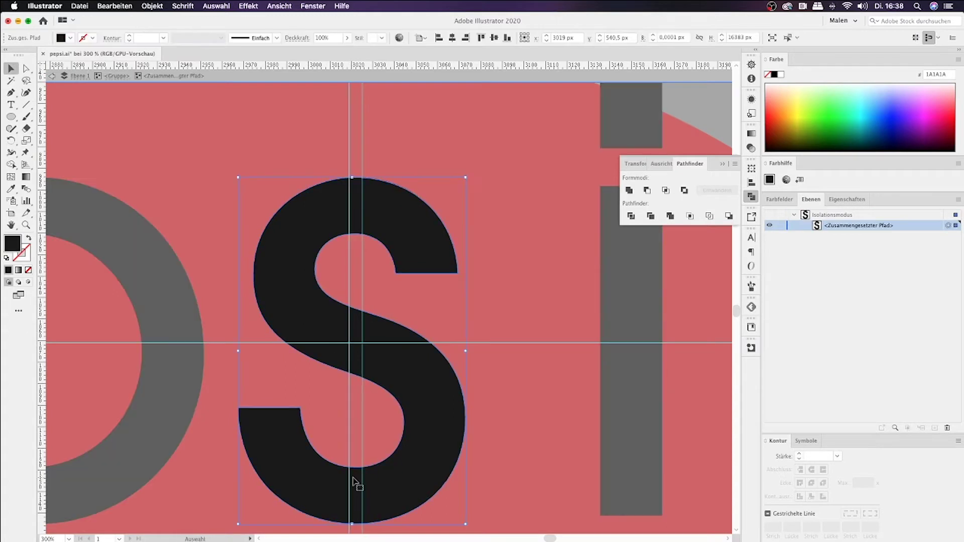
key(a)
scroll(364, 510, down, 2)
click(351, 435)
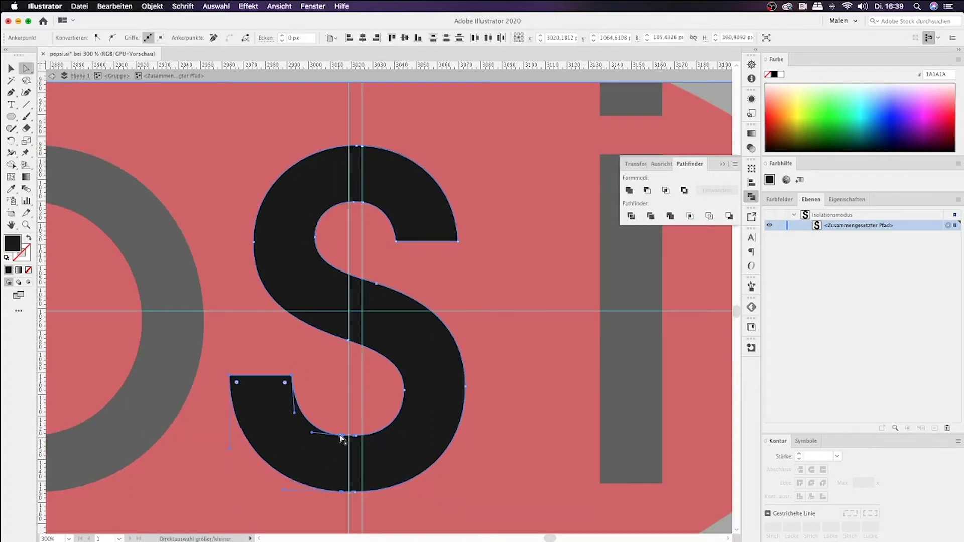
Step: Drag the s's right-side and inner-curve anchors to reshape its lower end
key(Escape)
scroll(502, 256, left, 3)
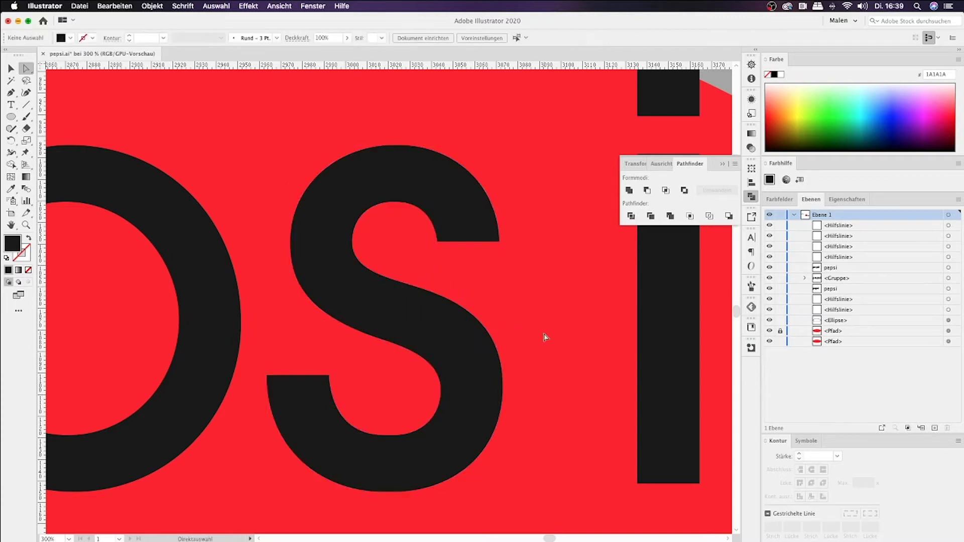
scroll(544, 338, down, 1)
click(416, 274)
drag(503, 378, 502, 378)
click(440, 375)
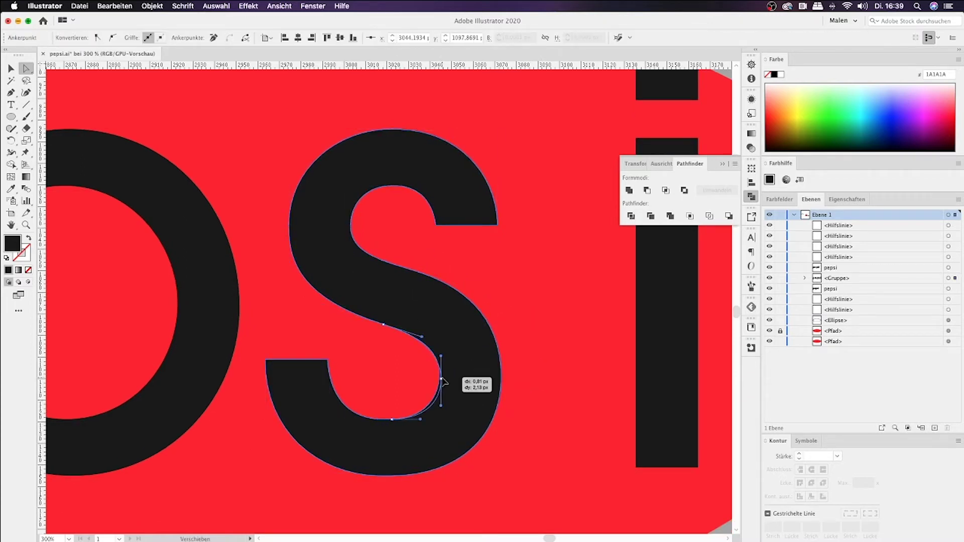
drag(442, 381, 424, 416)
click(402, 392)
Step: Undo the distorted change to the s path
scroll(351, 286, up, 2)
click(290, 227)
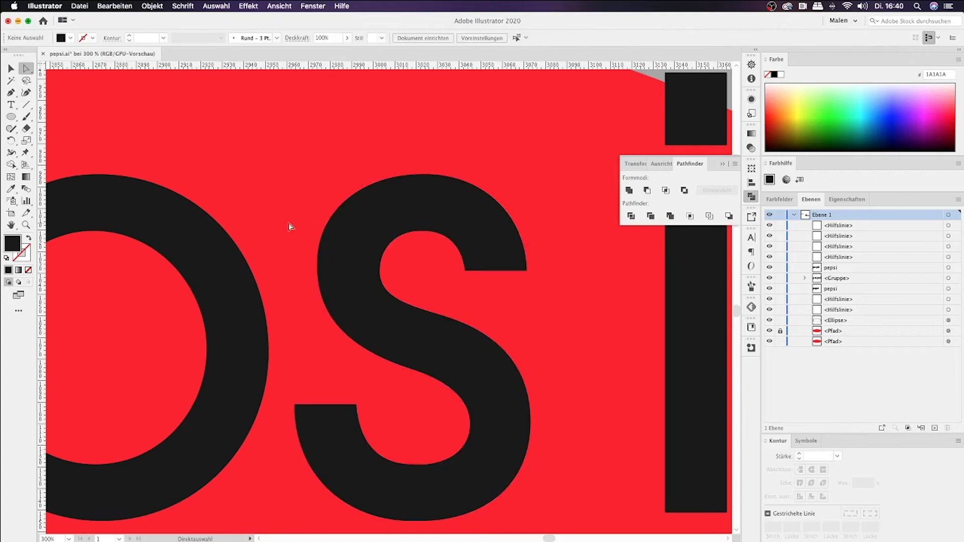
scroll(402, 368, down, 5)
scroll(402, 389, up, 3)
scroll(429, 468, up, 2)
click(430, 468)
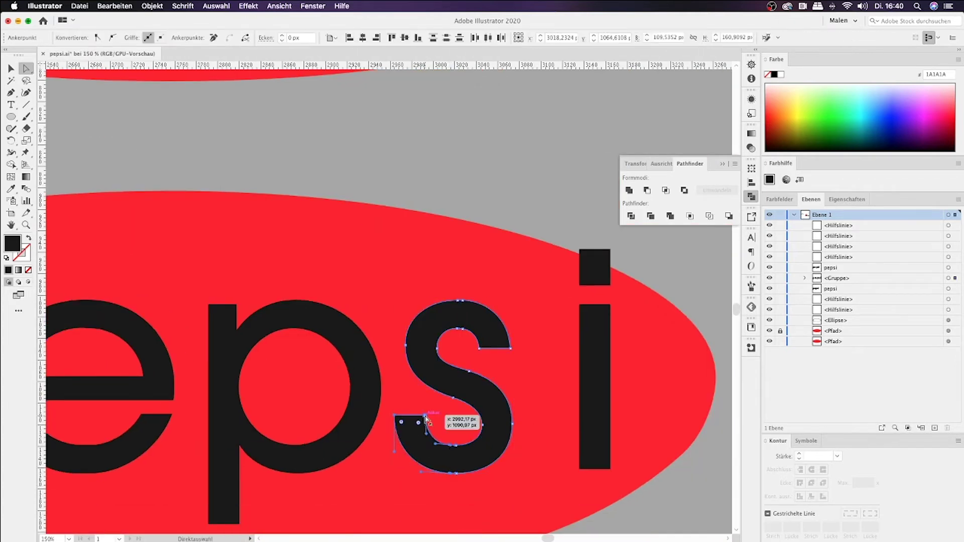
key(ctrl+z)
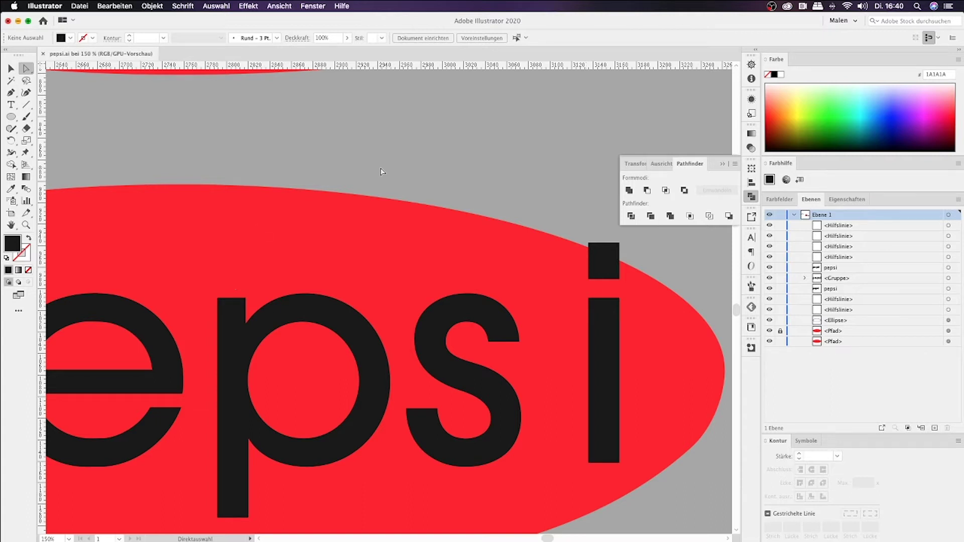
scroll(380, 171, down, 5)
Step: Copy the p, e and s onto the second red ellipse to spell peps
key(v)
mouse_move(281, 327)
mouse_down()
mouse_move(381, 300)
mouse_move(397, 261)
mouse_move(416, 263)
mouse_up()
drag(610, 432, 508, 263)
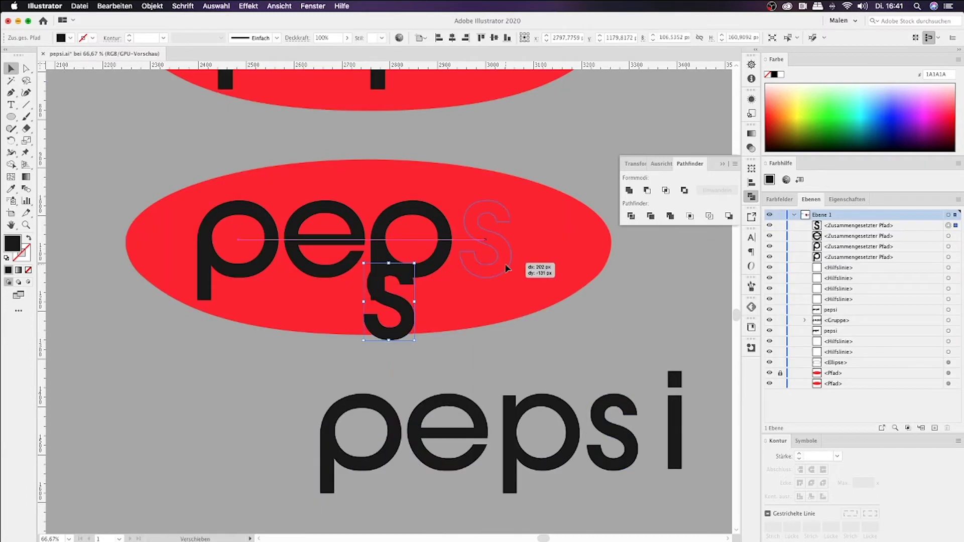
scroll(489, 389, up, 5)
Step: Reshape the copied s by dragging one of its anchors
key(a)
click(504, 389)
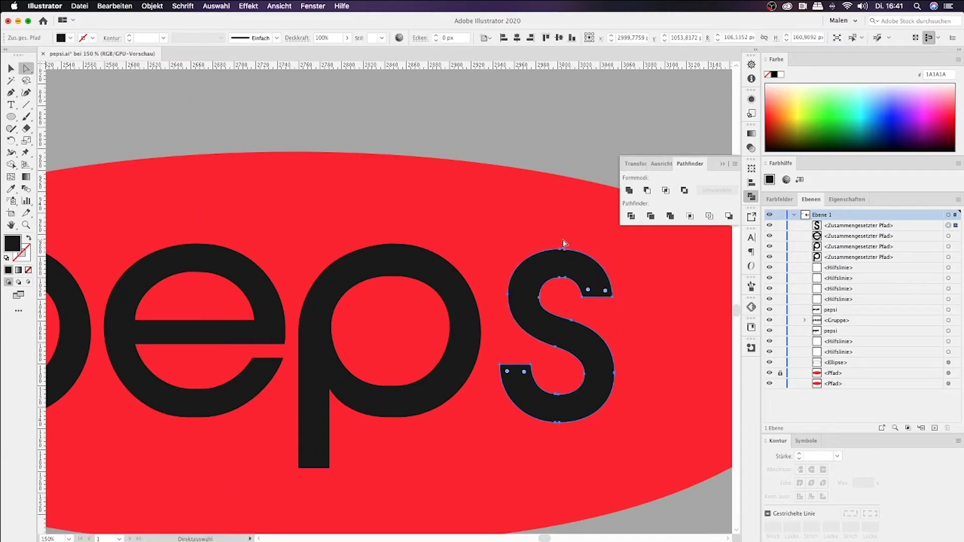
mouse_move(622, 301)
mouse_down()
mouse_move(537, 301)
mouse_move(544, 264)
mouse_up()
scroll(544, 265, down, 3)
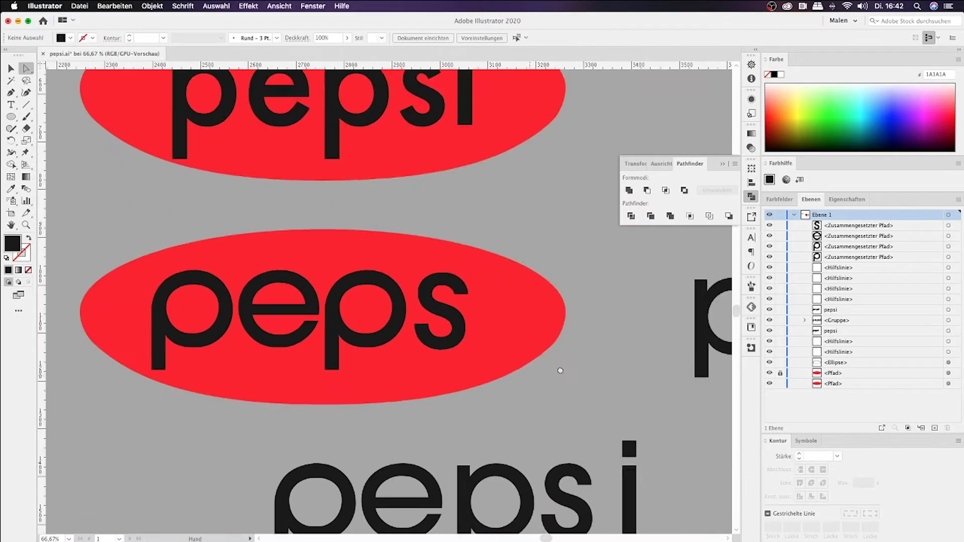
scroll(258, 330, down, 2)
scroll(383, 271, up, 3)
Step: Widen the p's outer bowl about 15px and shift its counter to match
click(294, 315)
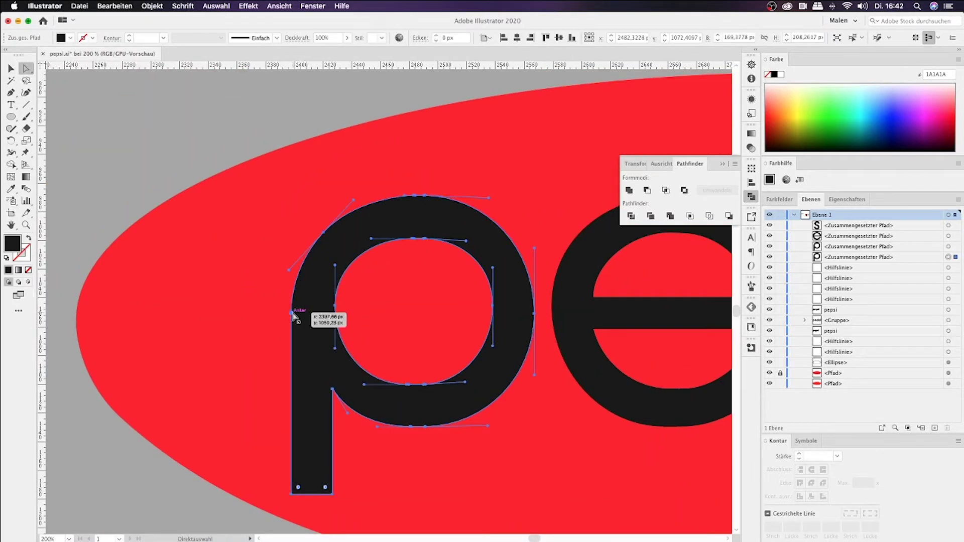
click(322, 238)
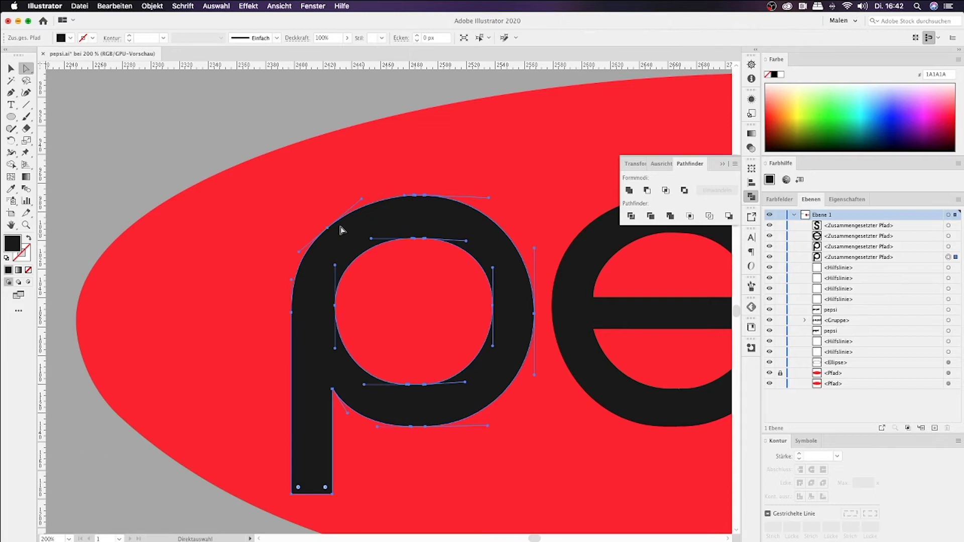
drag(534, 312, 502, 308)
click(494, 307)
click(432, 399)
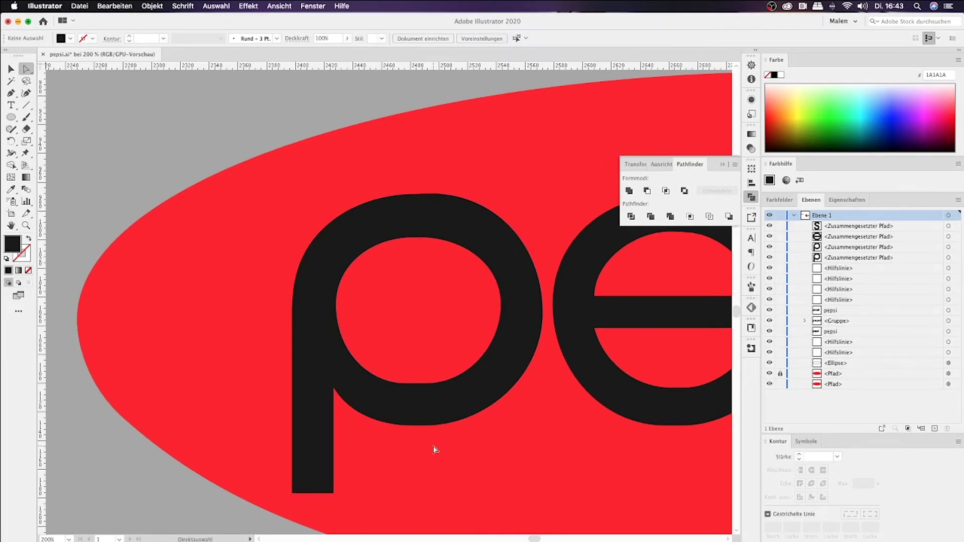
drag(435, 449, 336, 496)
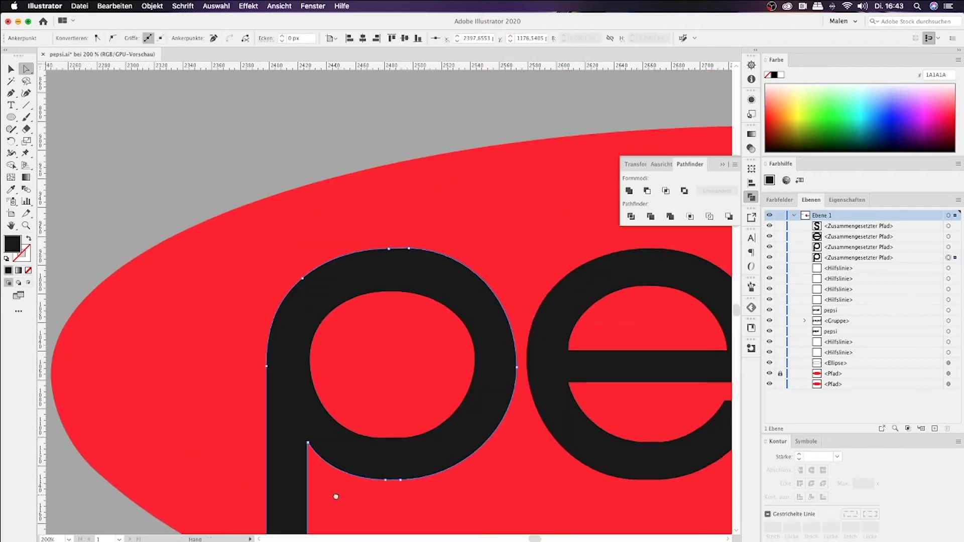
Step: Select the p's bottom stem anchors, inner counter and outer-path anchors for adjustment
scroll(308, 351, down, 3)
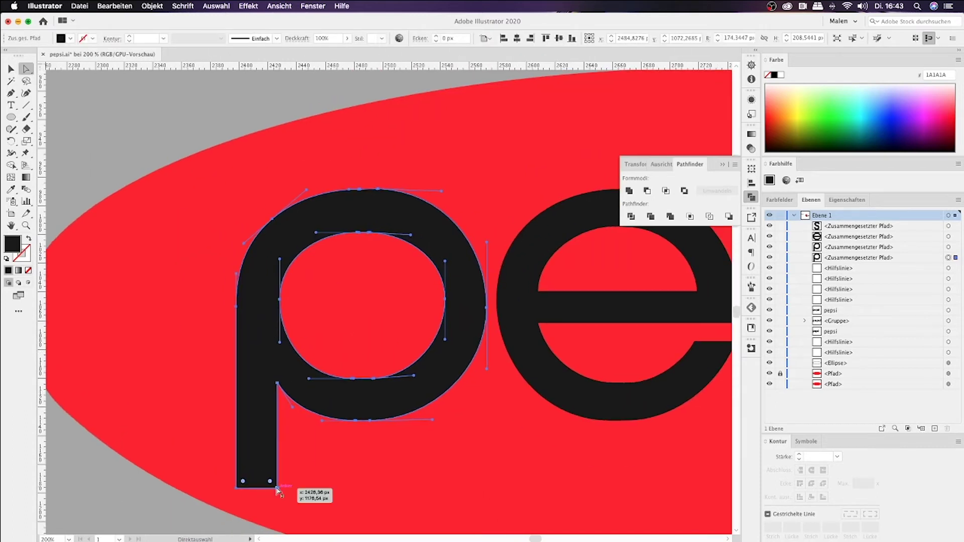
drag(301, 485, 205, 516)
scroll(323, 409, right, 2)
click(359, 380)
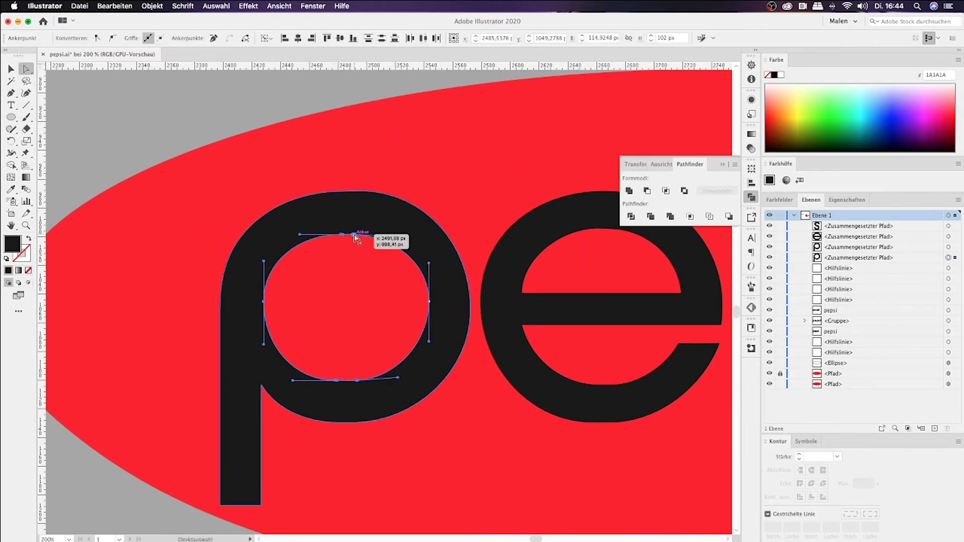
scroll(457, 457, left, 4)
click(399, 436)
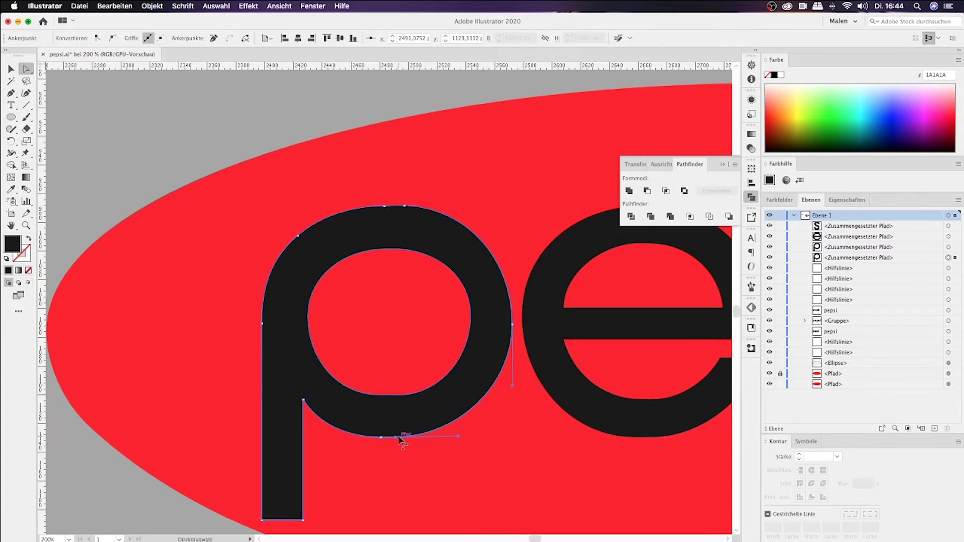
scroll(430, 460, down, 3)
scroll(398, 413, down, 3)
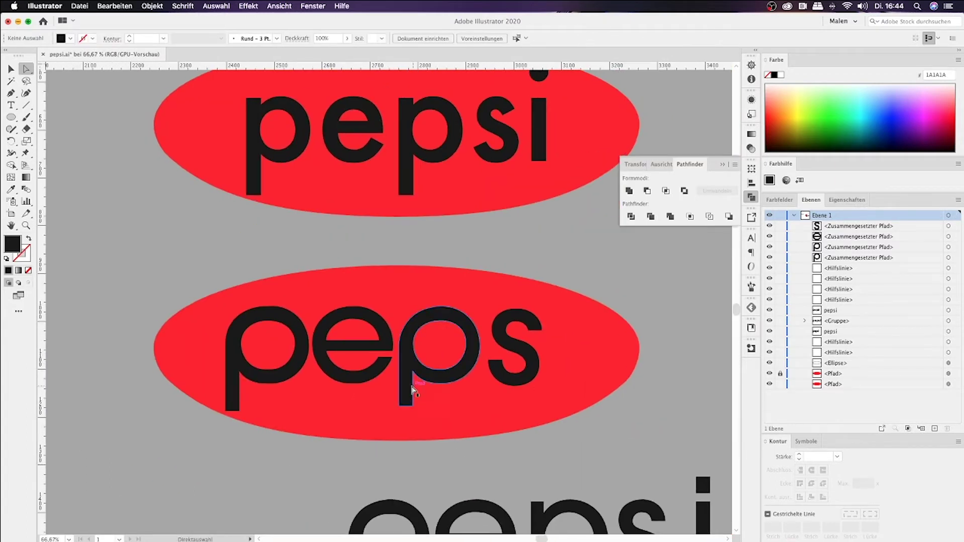
Step: Drop the adjusted p copy into peps and bring the lettering into view
drag(454, 360, 455, 360)
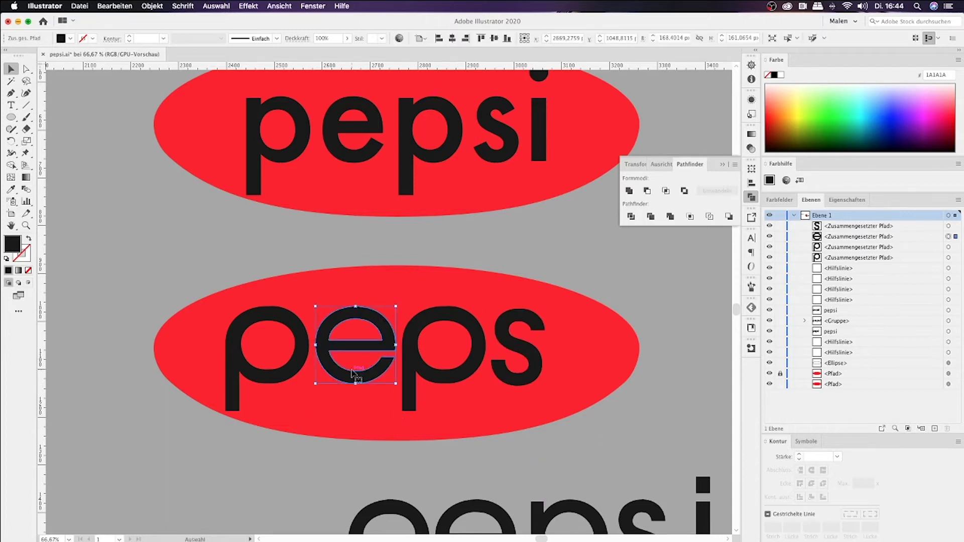
click(650, 448)
key(super+plus)
key(super+plus)
drag(499, 478, 245, 141)
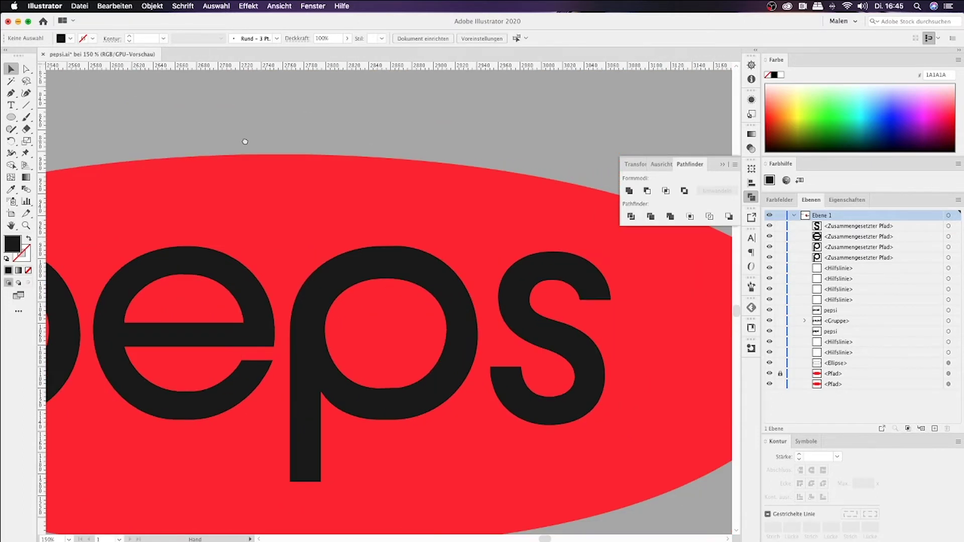
key(super+minus)
key(super+minus)
key(super+plus)
key(super+plus)
key(super+plus)
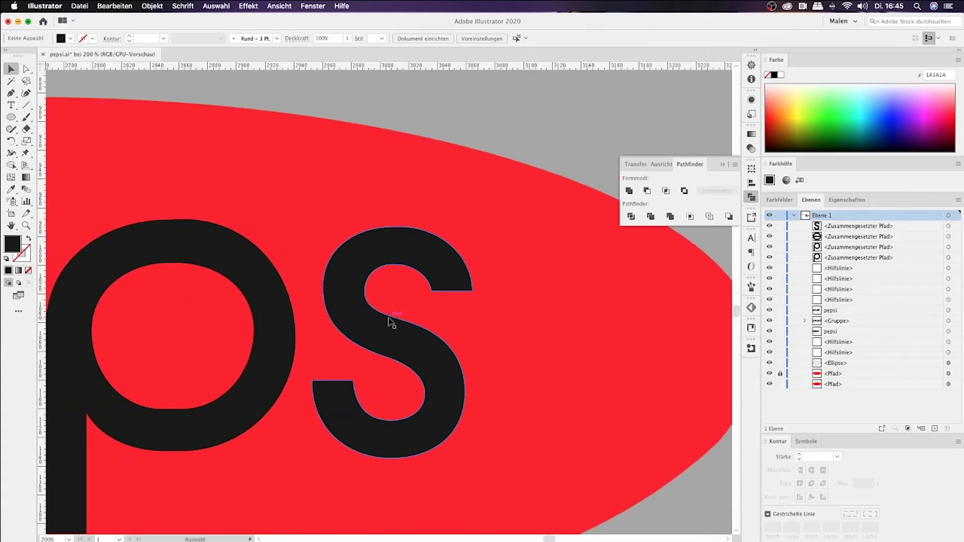
Step: Isolate the s and move an anchor to reshape its terminal
double_click(389, 321)
double_click(398, 205)
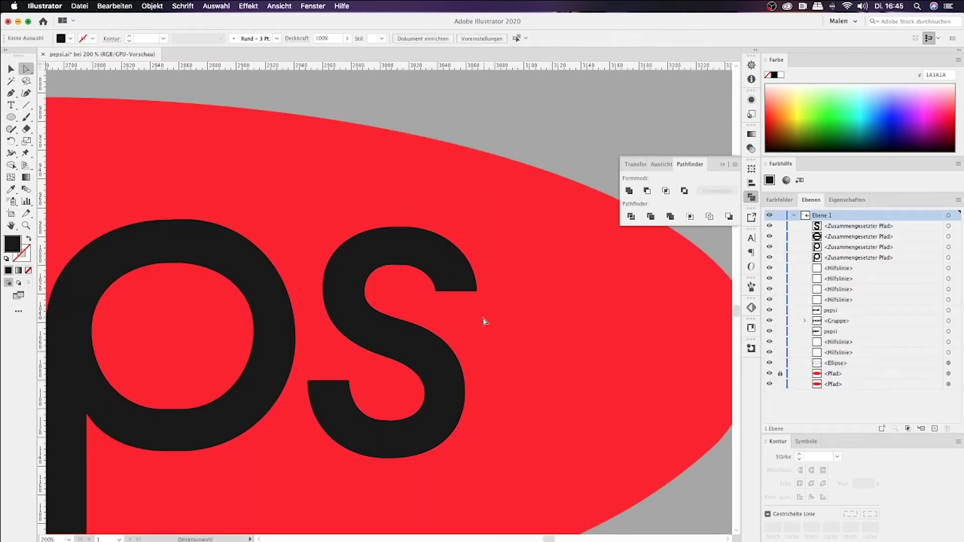
click(307, 379)
key(super+minus)
key(super+minus)
key(super+minus)
key(super+plus)
key(super+plus)
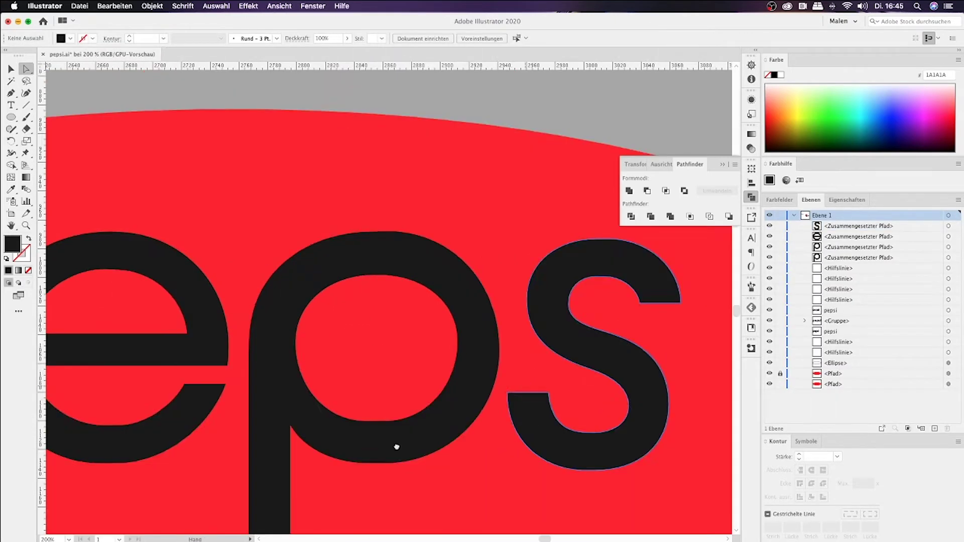
key(super+plus)
drag(388, 365, 387, 361)
Step: Pull the s's spine anchor into place, then select the left p
scroll(474, 441, down, 3)
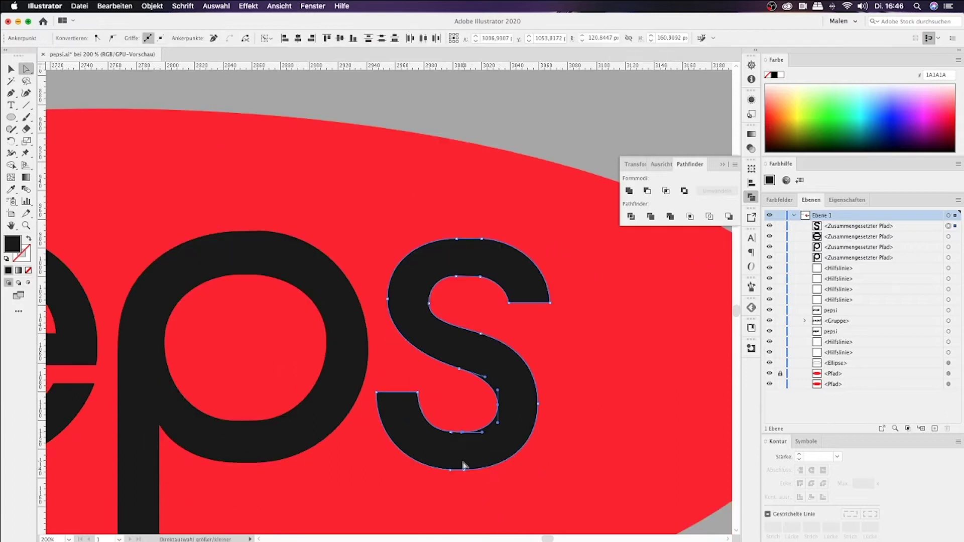
scroll(590, 414, up, 1)
click(455, 380)
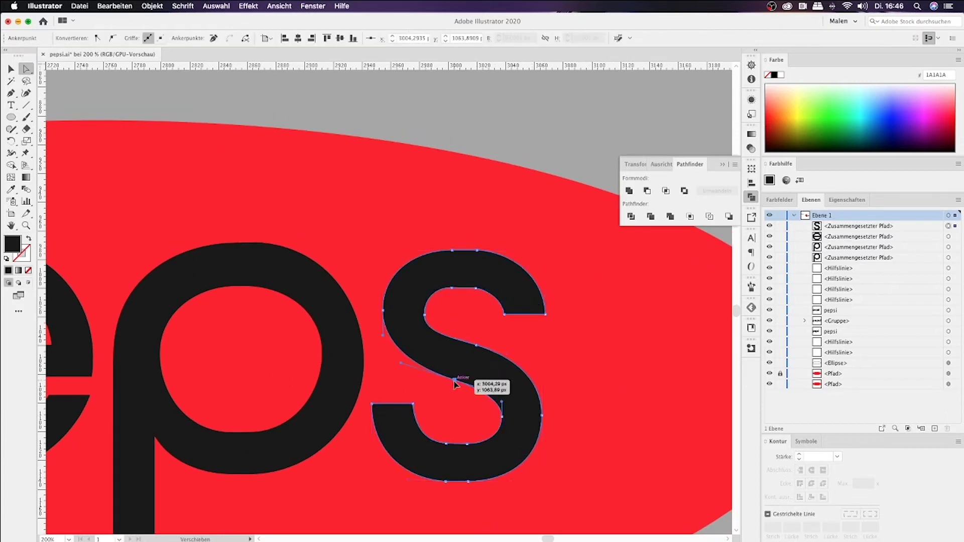
drag(475, 352, 477, 352)
key(super+minus)
key(super+minus)
key(super+minus)
key(super+plus)
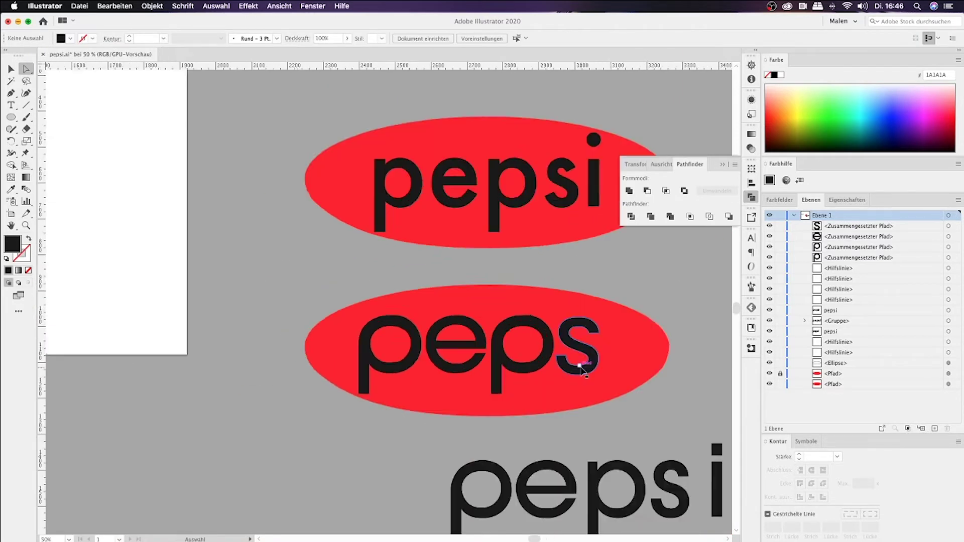
key(super+plus)
key(super+plus)
scroll(461, 340, left, 5)
click(441, 342)
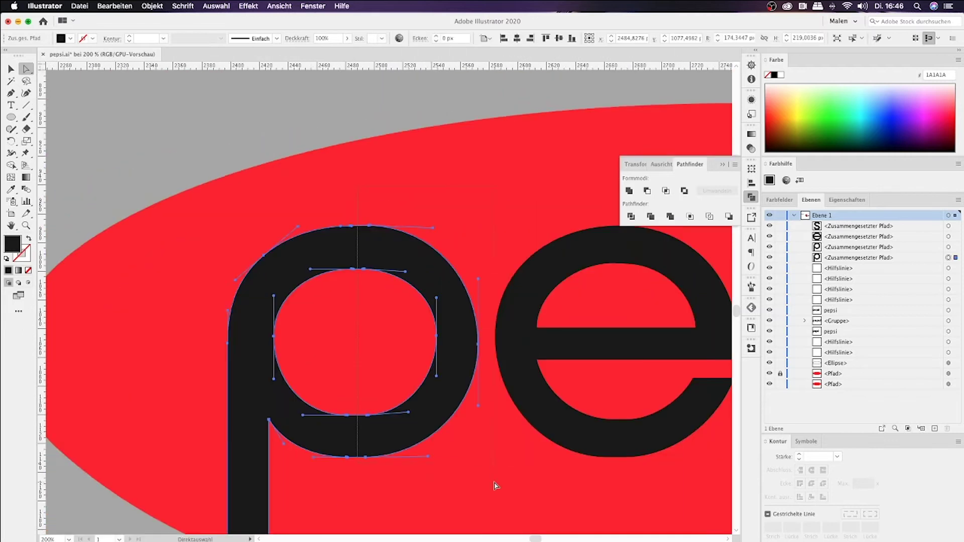
Step: Check an anchor on the e, then deselect and zoom out
key(super+minus)
key(super+minus)
key(super+minus)
key(super+plus)
key(super+plus)
click(479, 356)
key(super+shift+a)
key(super+minus)
key(super+minus)
key(v)
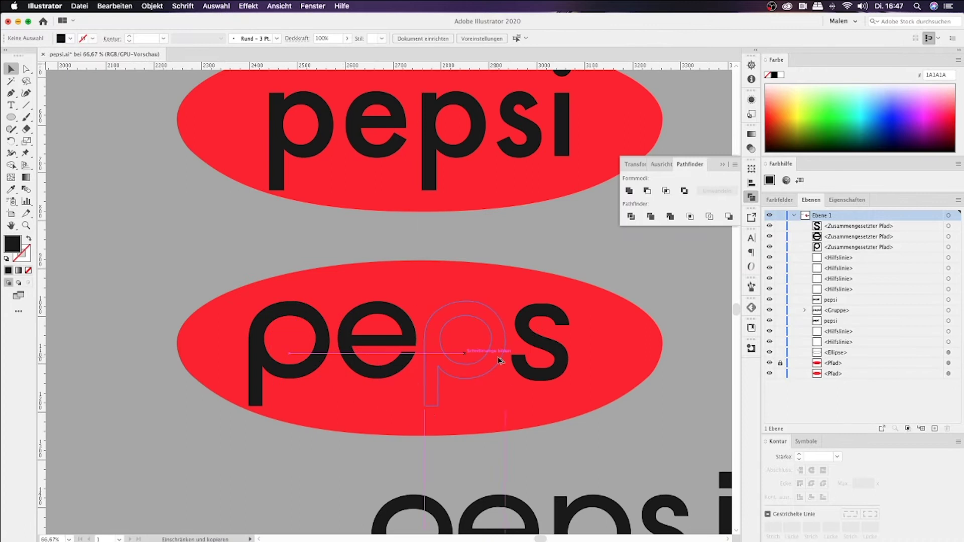
scroll(646, 476, down, 2)
Step: Paste a vertical stem as the i and place it beside the s
key(super+v)
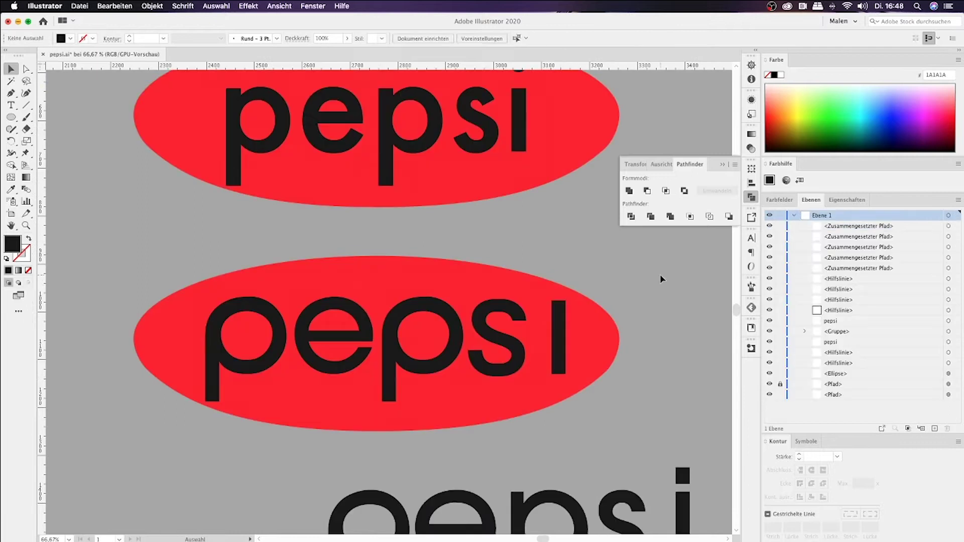
drag(556, 321, 539, 321)
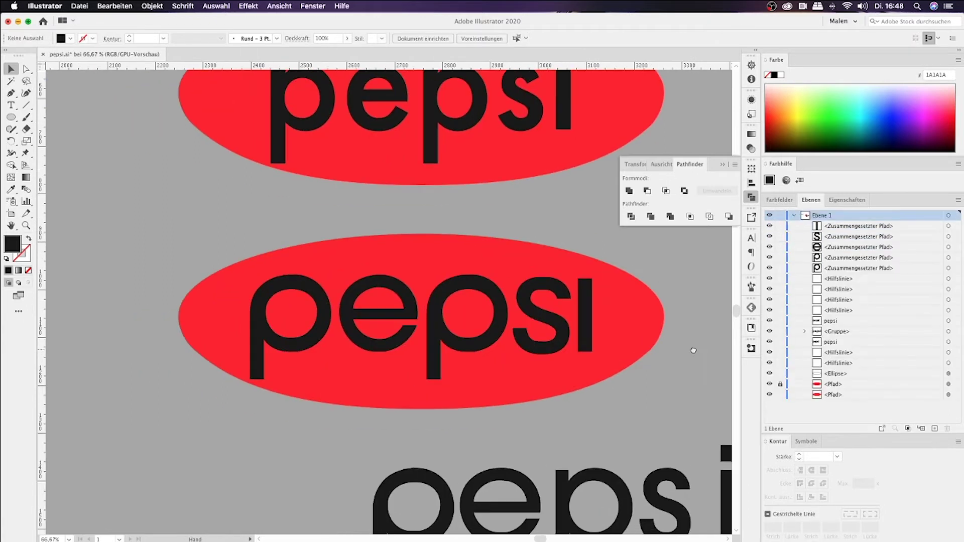
drag(517, 427, 593, 437)
Step: Drag alignment guides from the rulers along the lettering
drag(379, 66, 414, 356)
key(super+plus)
key(super+plus)
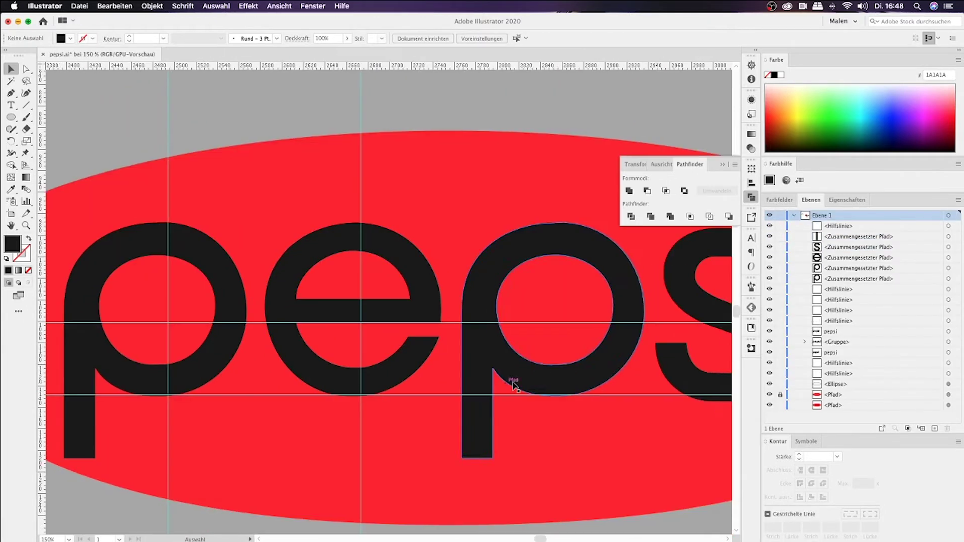
right_click(538, 107)
key(Escape)
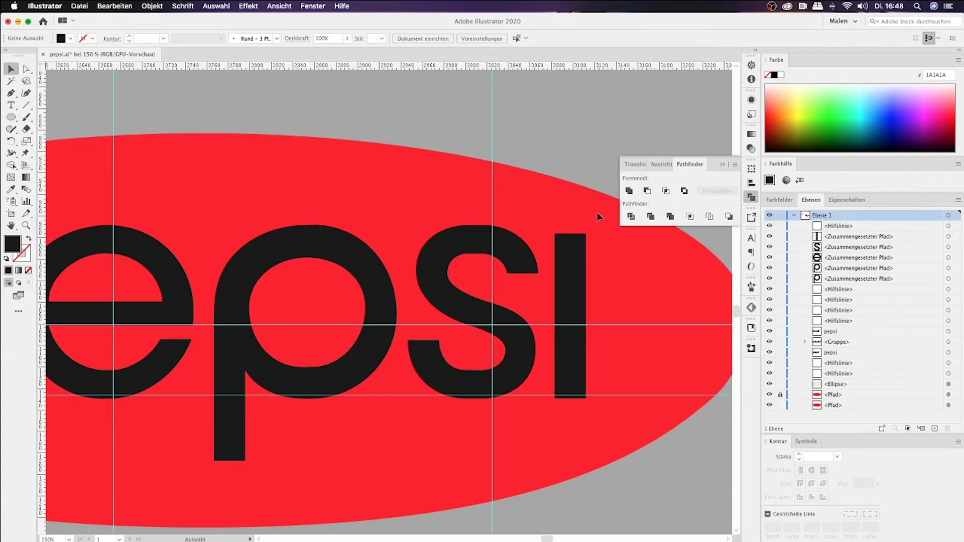
drag(529, 115, 566, 270)
drag(491, 347, 492, 346)
Step: Nudge one anchor of the s slightly to refine its shape
key(super+minus)
key(super+minus)
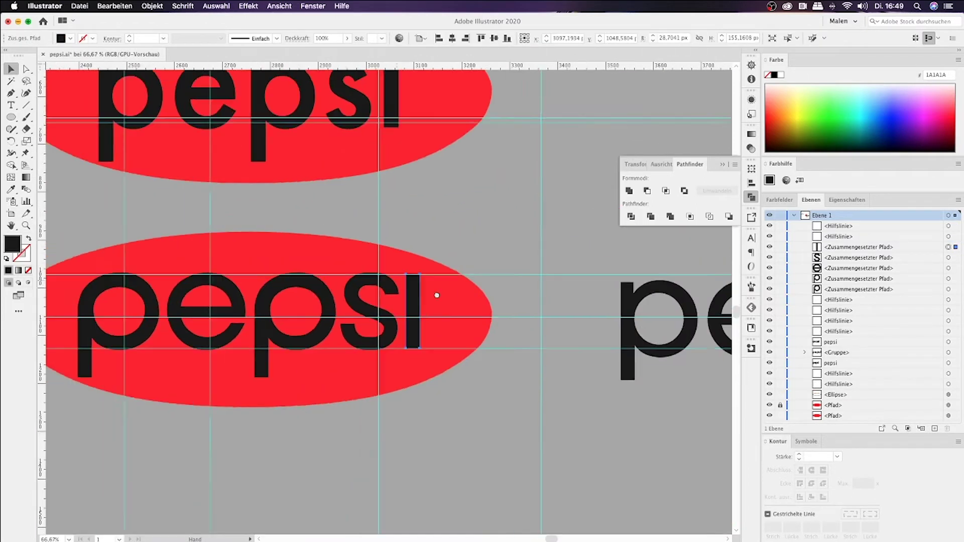
scroll(539, 315, right, 4)
scroll(502, 301, down, 2)
key(super+plus)
key(super+plus)
key(super+plus)
key(a)
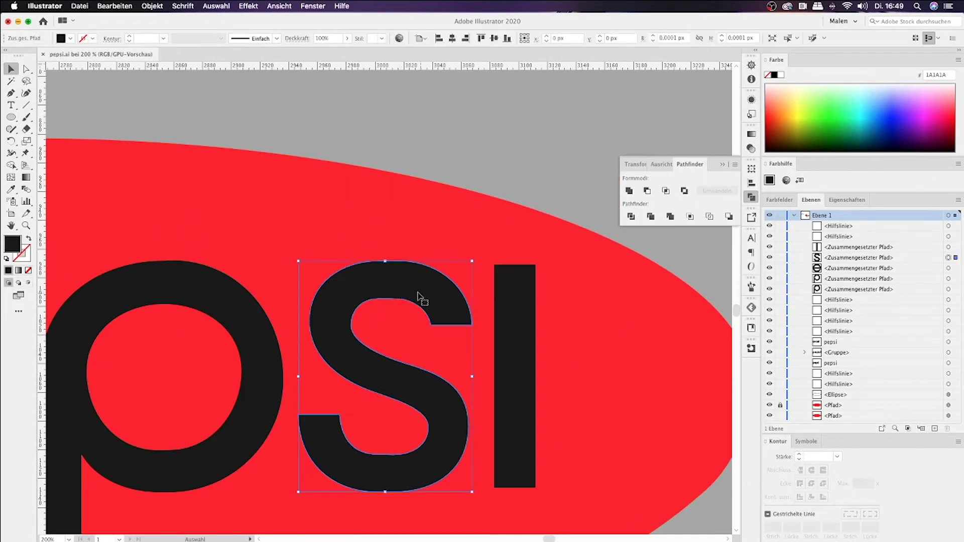
click(471, 326)
drag(466, 326, 466, 326)
key(super+minus)
Step: Inspect the anchor points of the e and s, then save the Illustrator file
key(super+plus)
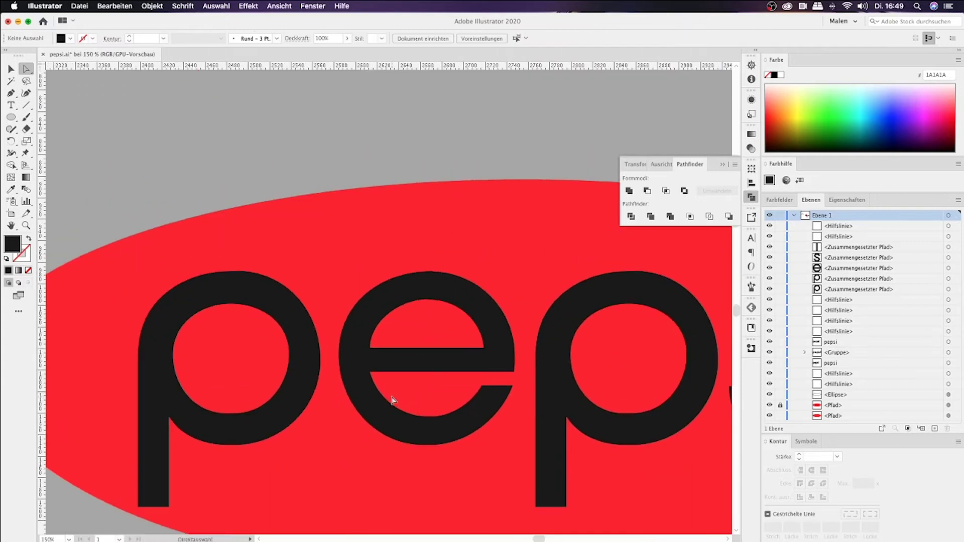
scroll(435, 404, left, 2)
click(491, 405)
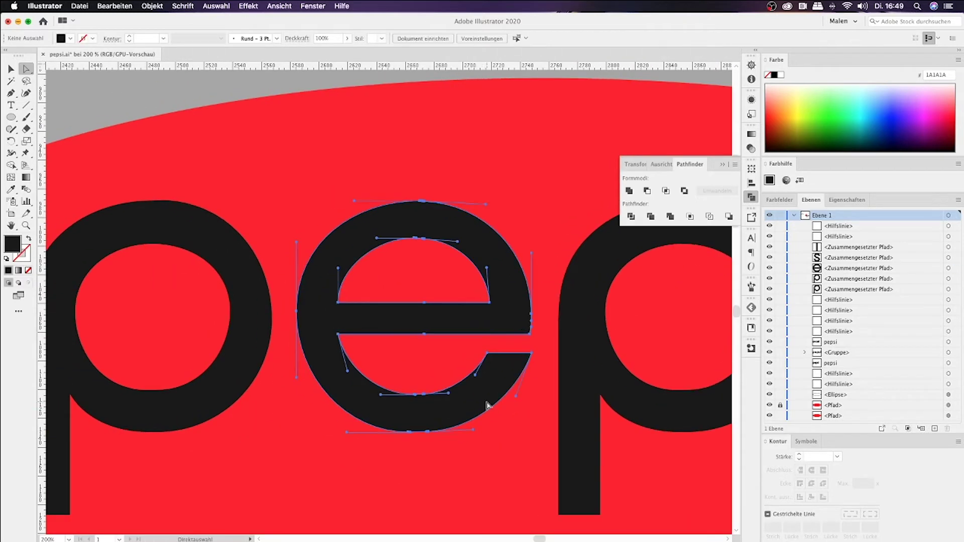
click(523, 429)
key(super+minus)
key(super+minus)
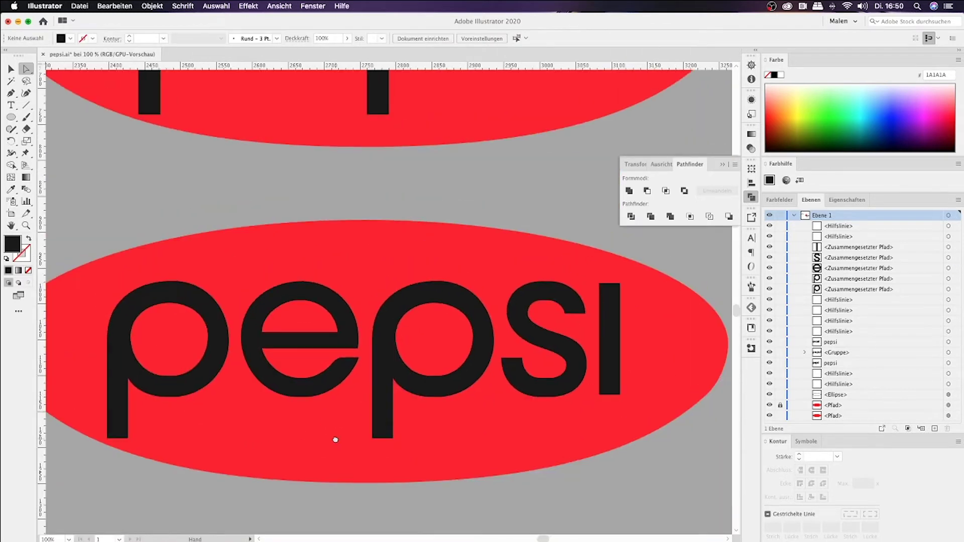
click(507, 369)
scroll(527, 276, up, 1)
scroll(528, 276, left, 2)
scroll(508, 327, left, 2)
click(490, 283)
key(super+s)
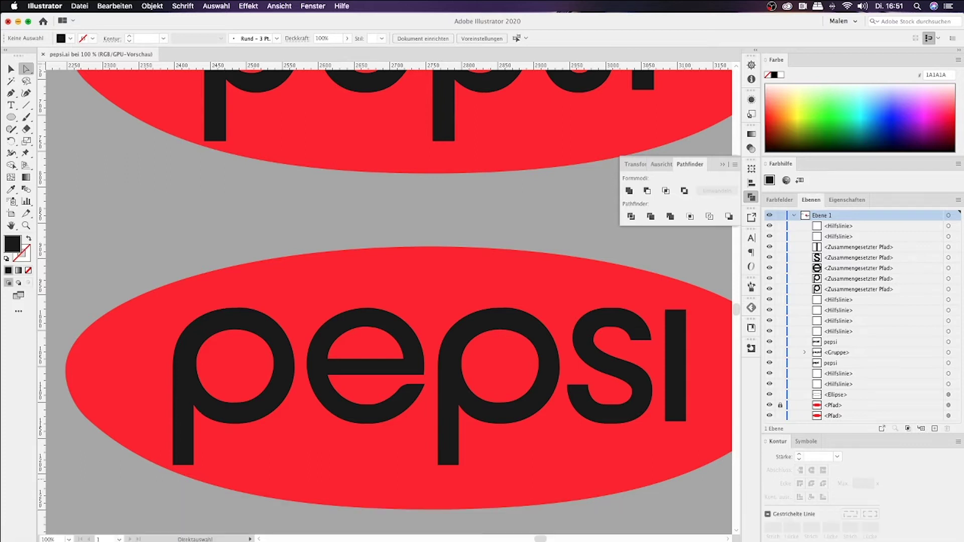
Step: Select the e and then the p, and shift the p's top anchor slightly
key(super+plus)
key(super+plus)
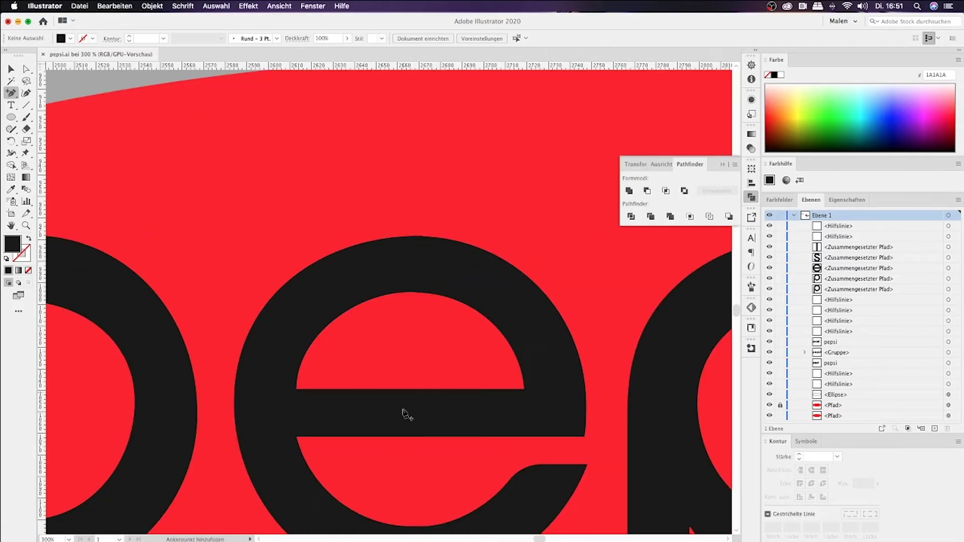
click(425, 438)
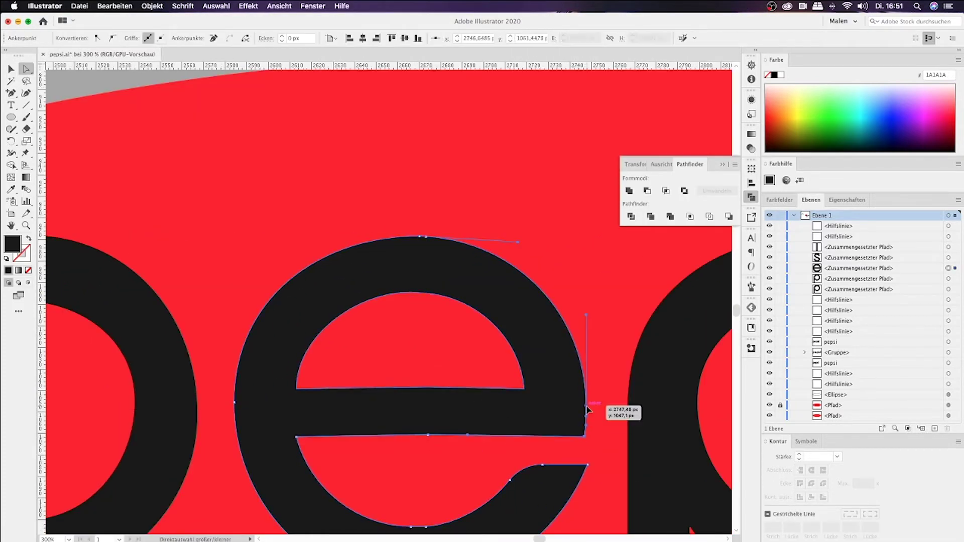
scroll(525, 390, down, 3)
scroll(523, 394, down, 2)
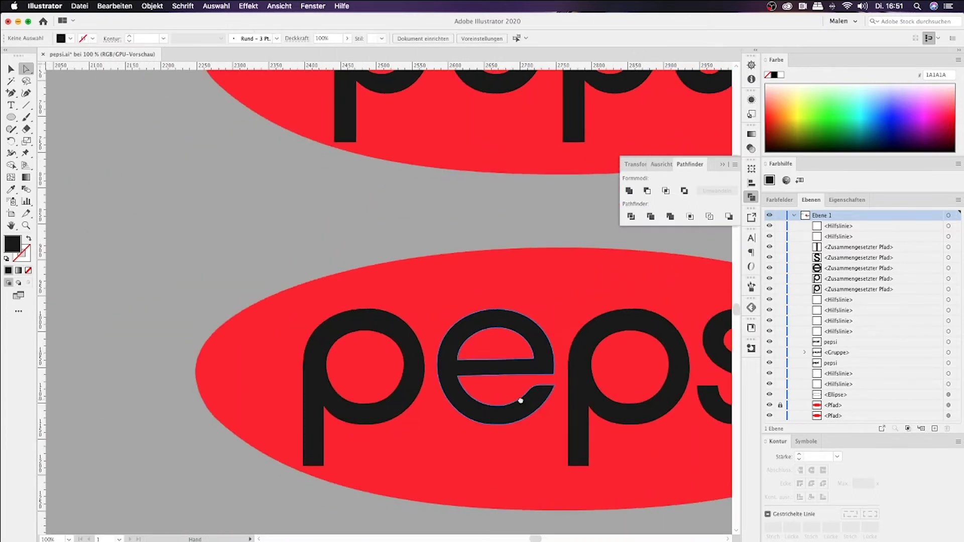
scroll(402, 398, up, 3)
scroll(450, 205, up, 2)
click(449, 205)
scroll(465, 269, up, 4)
drag(489, 238, 495, 241)
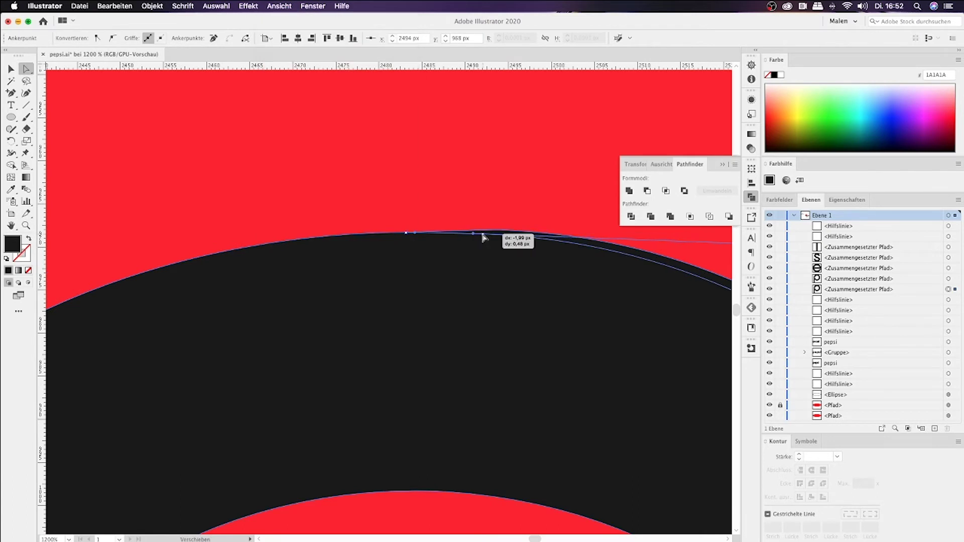
key(super+minus)
key(super+minus)
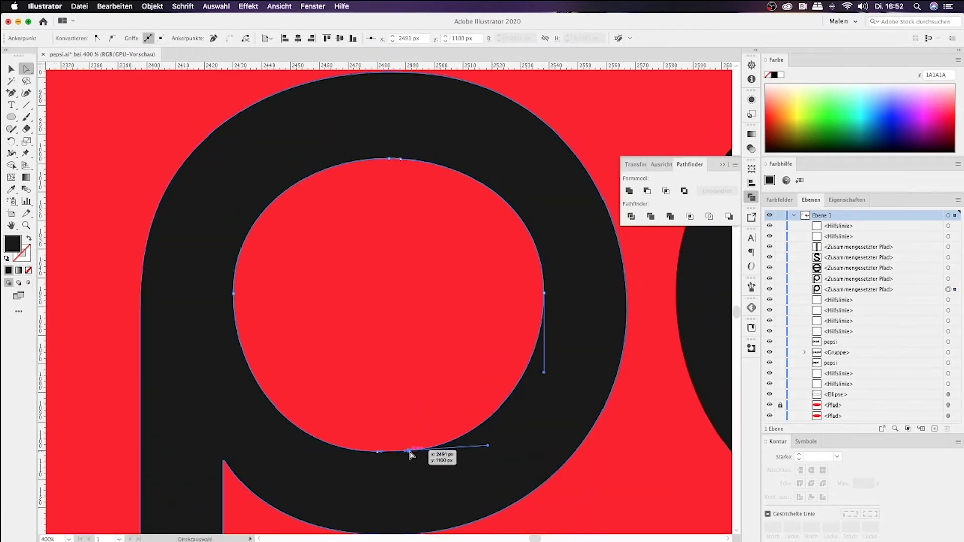
Step: Reshape the top and bottom of the p's inner counter and its outer top anchor
key(p)
drag(399, 158, 416, 159)
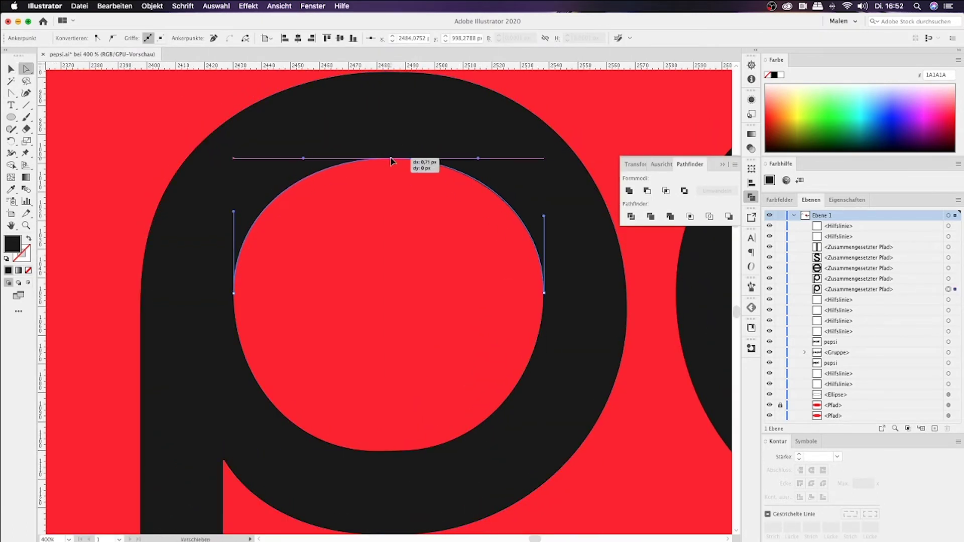
drag(380, 450, 378, 455)
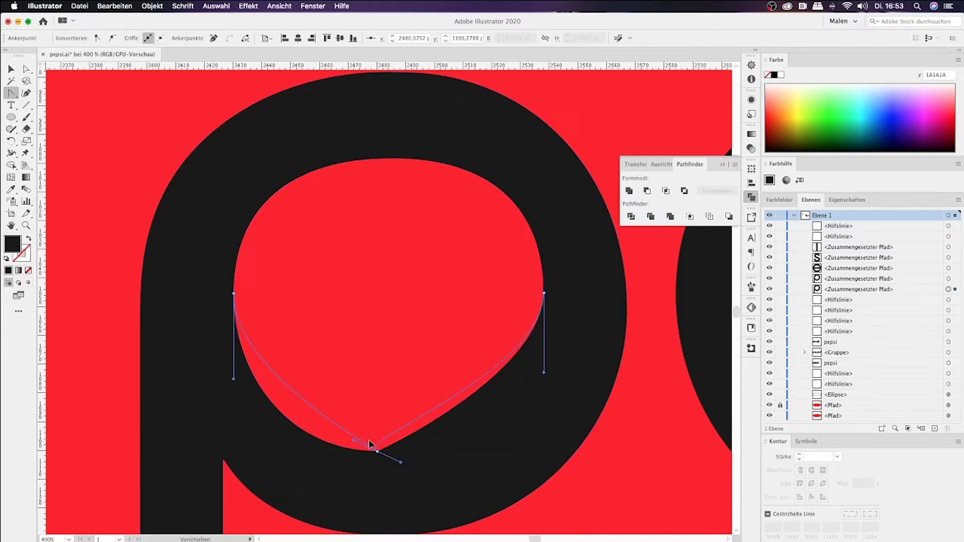
scroll(483, 445, down, 5)
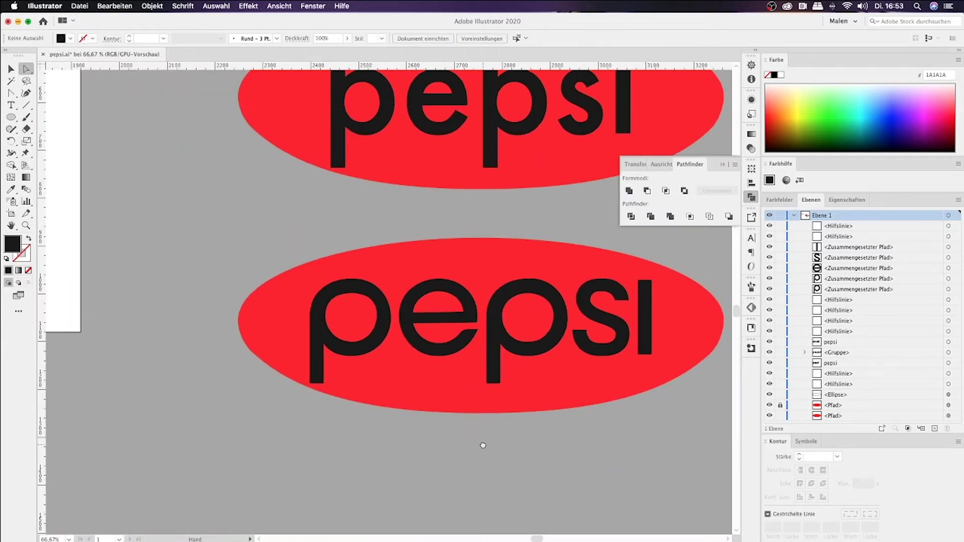
scroll(370, 290, up, 4)
click(408, 262)
drag(407, 263, 404, 263)
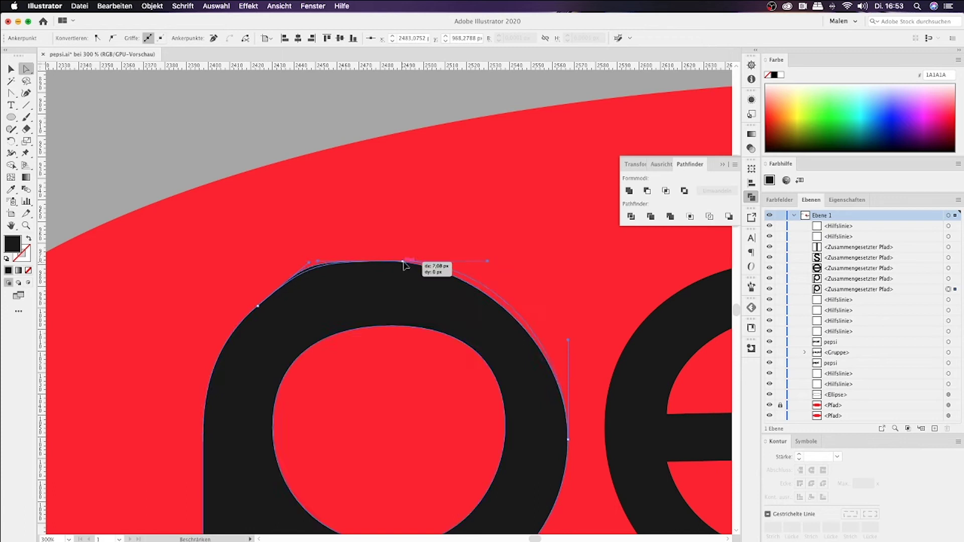
key(ctrl+shift+a)
Step: Adjust the p's upper-left curve and convert the anchor where its bowl meets the stem
drag(257, 305, 257, 308)
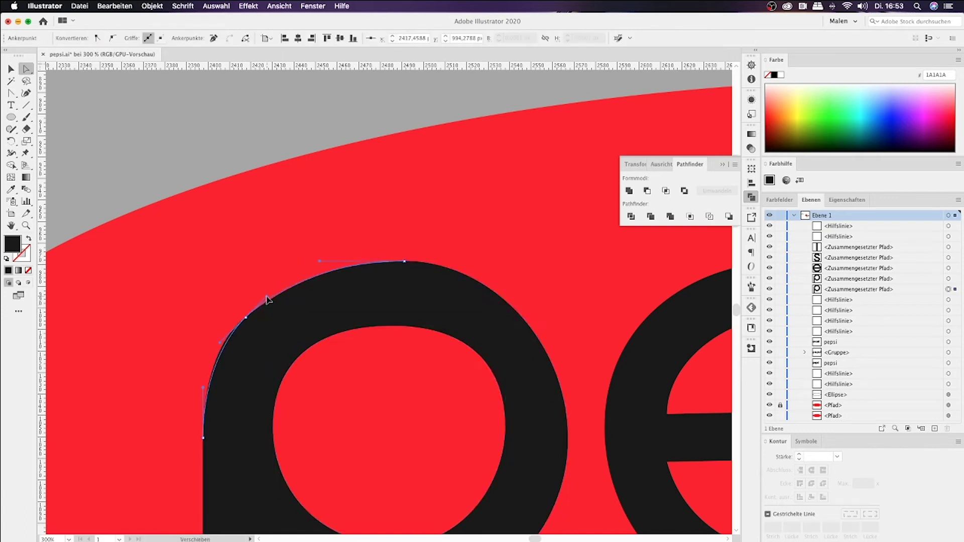
scroll(304, 264, down, 5)
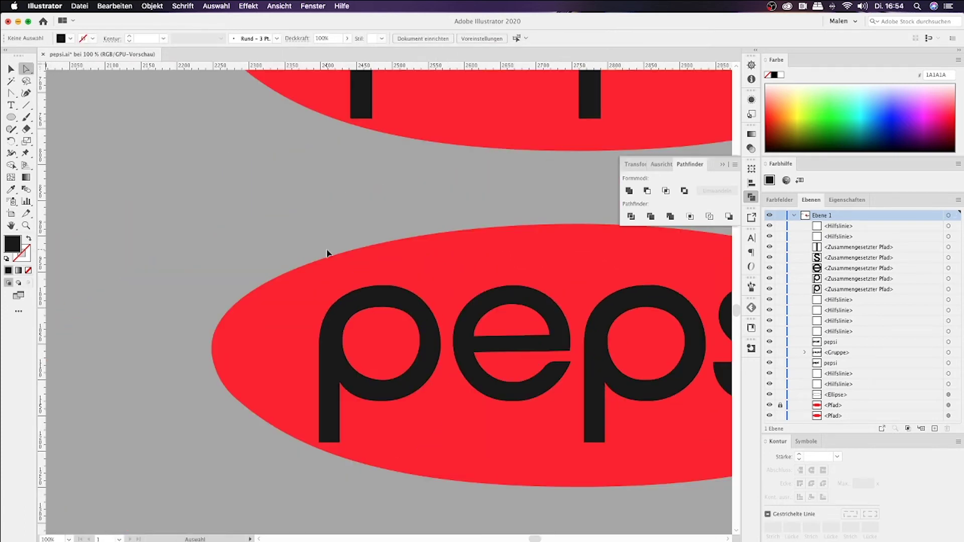
scroll(327, 252, up, 4)
key(shift+c)
click(333, 387)
drag(330, 387, 357, 390)
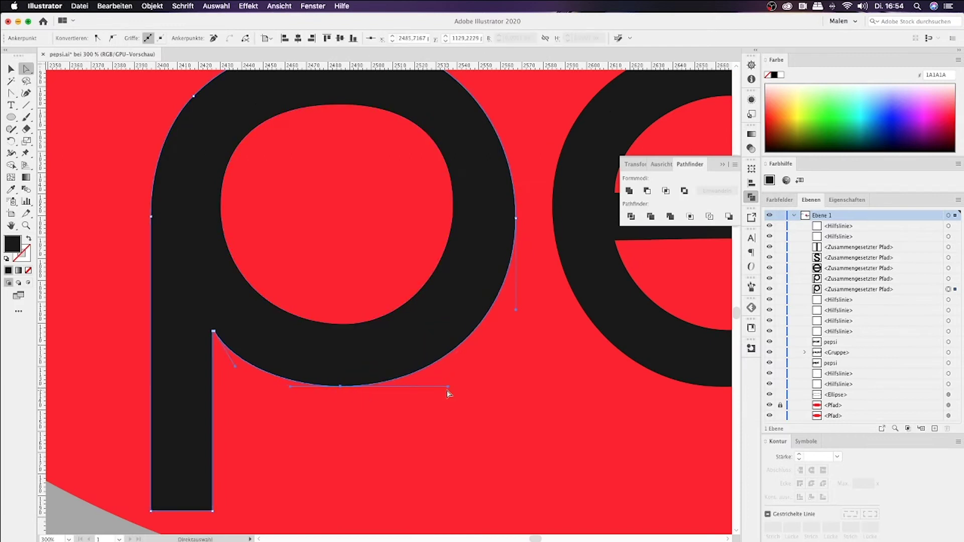
key(a)
key(ctrl+shift+a)
scroll(394, 450, down, 3)
Step: Select the e, then the p's inner curve, and clear the anchor selection
key(v)
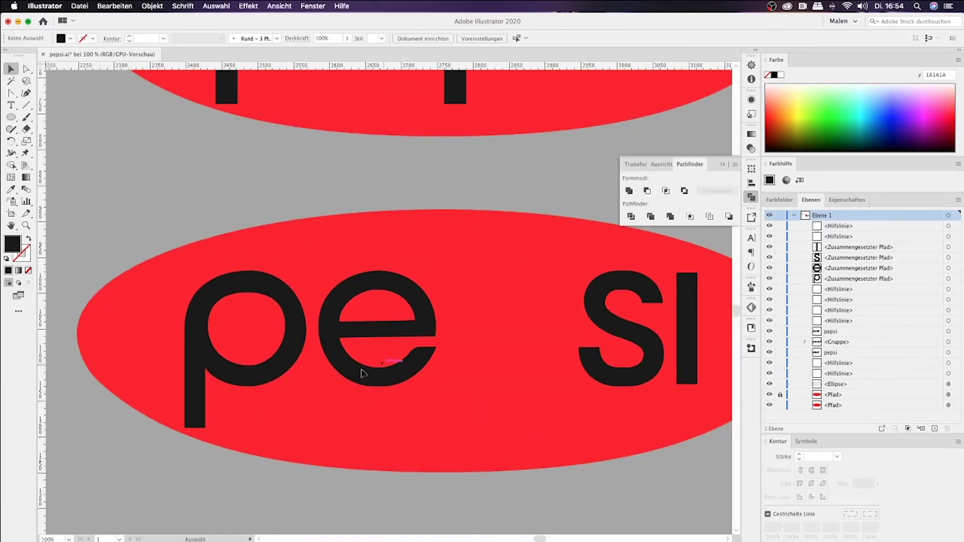
scroll(422, 392, left, 5)
scroll(484, 414, right, 5)
click(391, 321)
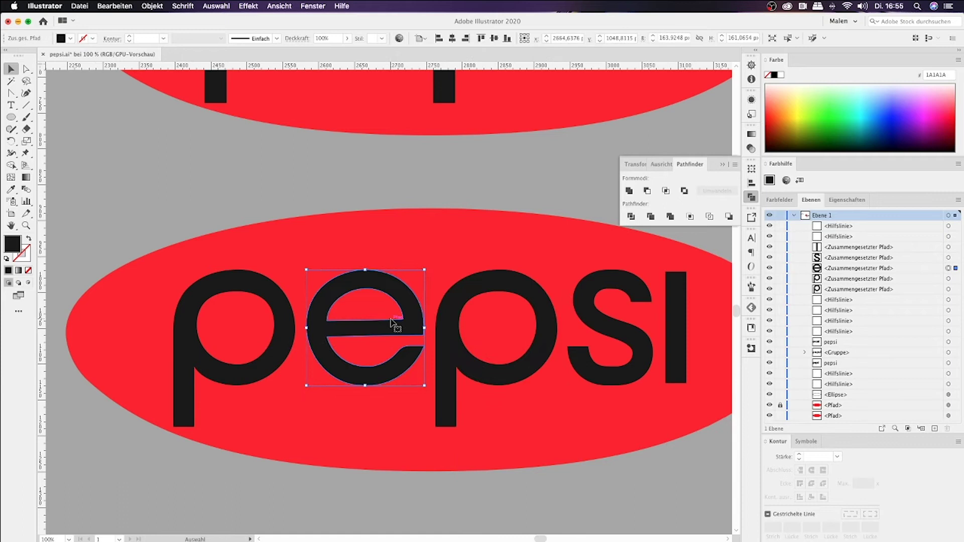
scroll(391, 322, down, 4)
scroll(467, 321, up, 6)
key(a)
click(470, 317)
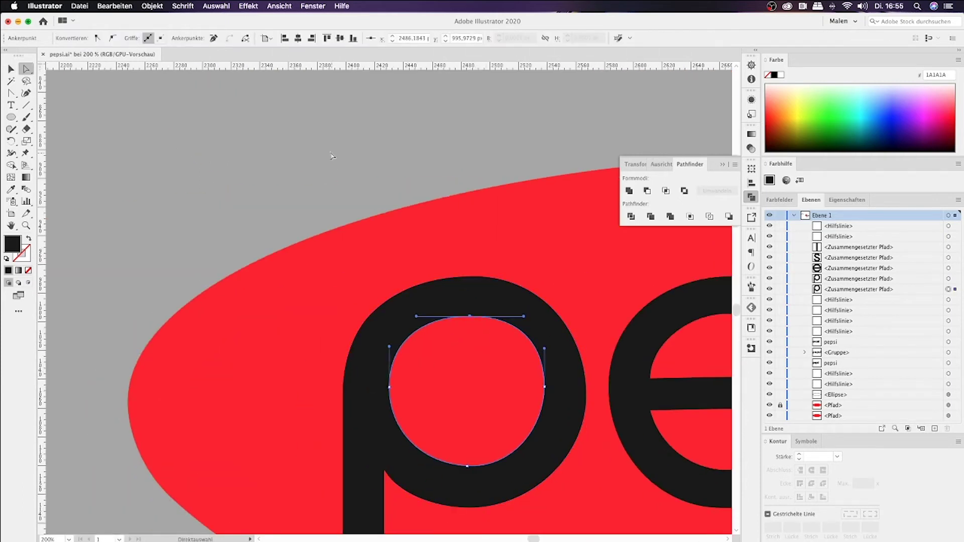
scroll(331, 155, down, 3)
click(543, 416)
scroll(352, 390, up, 3)
Step: Drag the bottom curve of the p's bowl into shape, then deselect the p
drag(367, 459, 337, 458)
click(373, 459)
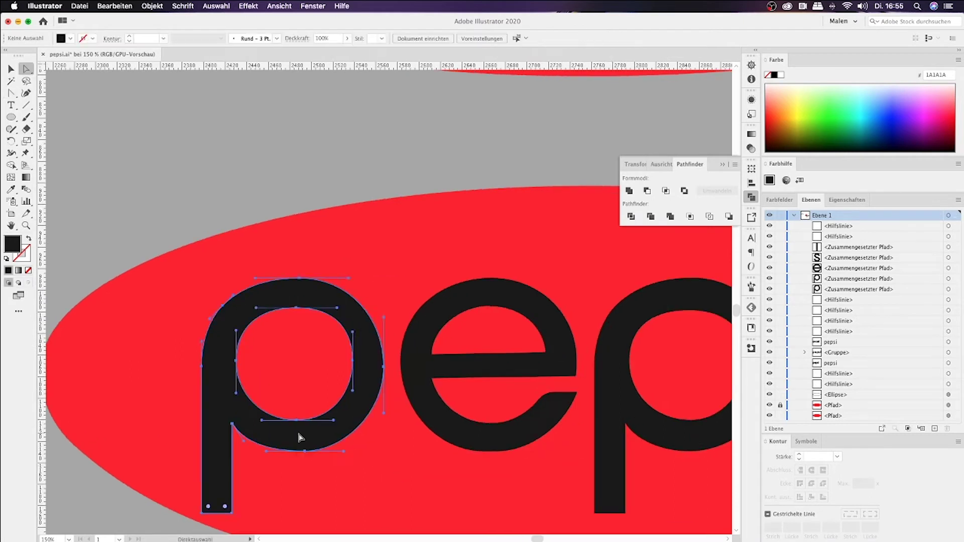
key(v)
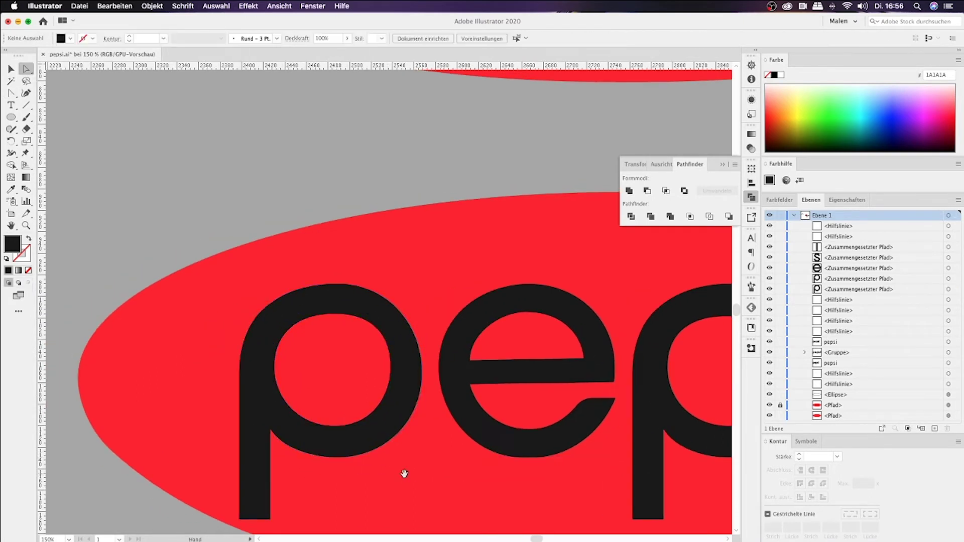
scroll(402, 469, down, 3)
click(535, 504)
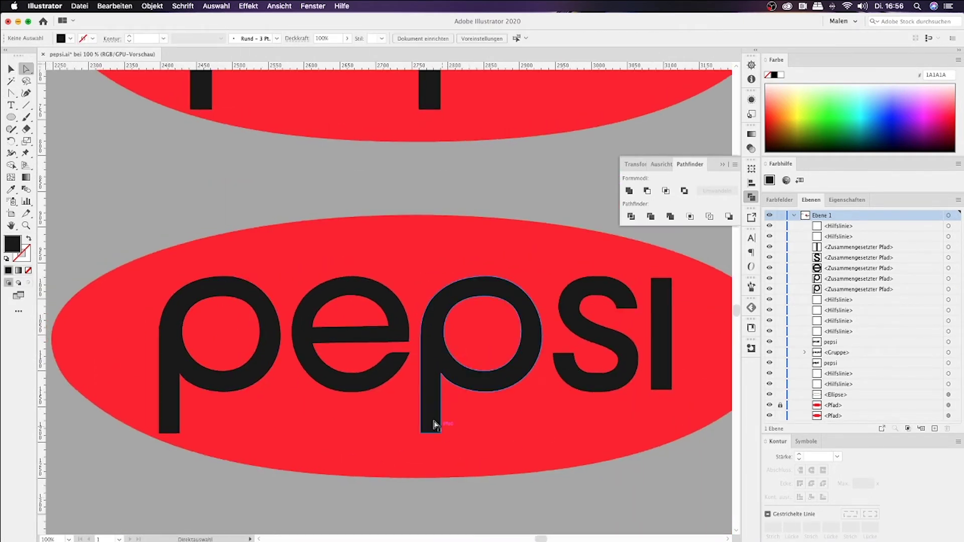
scroll(430, 424, down, 5)
Step: Duplicate the pepsi logo lower down and respace its p, s and i letters
click(316, 315)
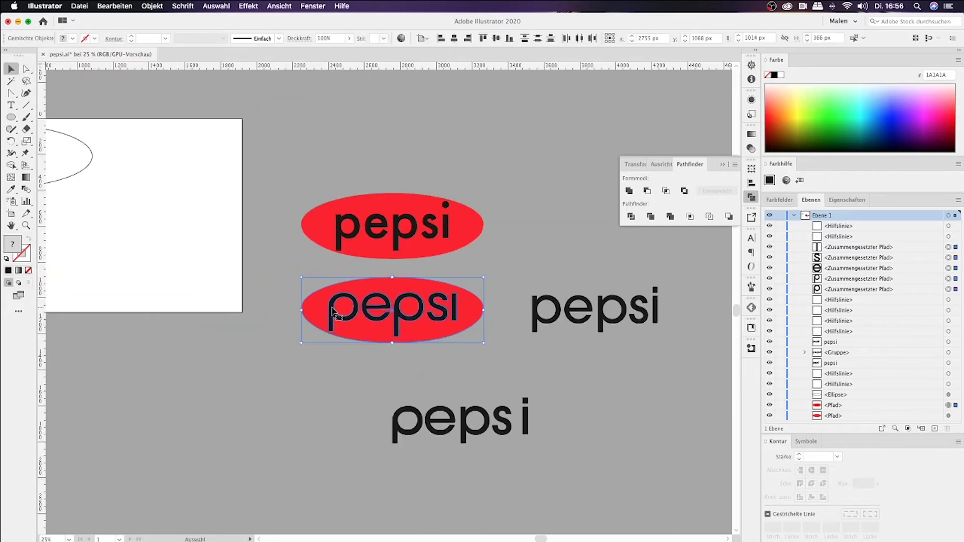
drag(315, 314, 377, 448)
scroll(386, 461, up, 5)
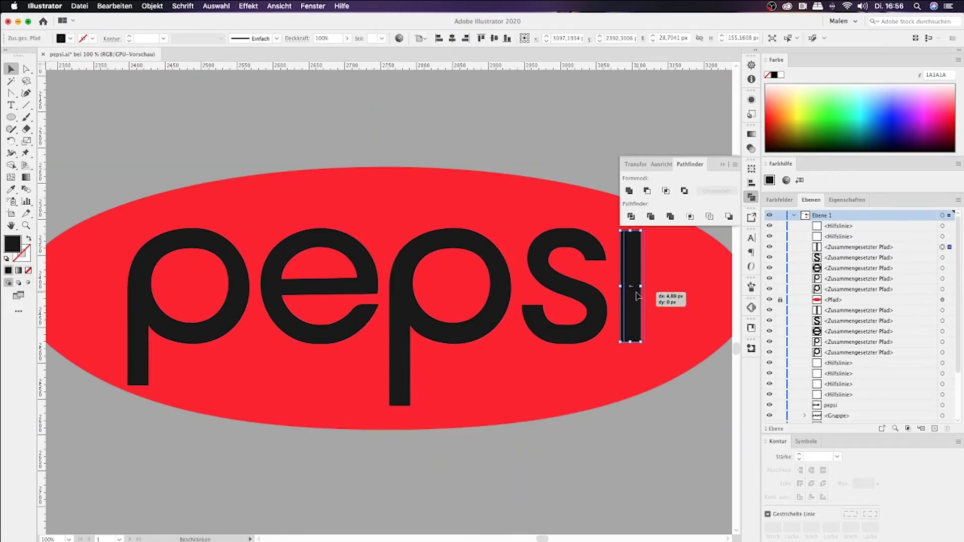
drag(633, 295, 678, 296)
drag(578, 281, 620, 281)
mouse_move(399, 309)
mouse_down()
mouse_move(425, 309)
mouse_move(396, 311)
mouse_up()
scroll(553, 346, right, 2)
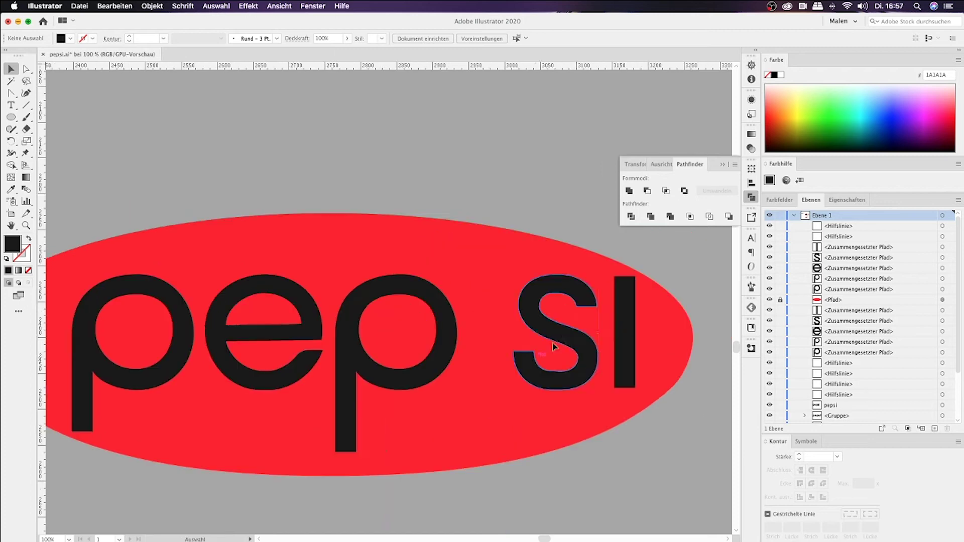
drag(514, 347, 515, 346)
click(536, 396)
drag(531, 385, 531, 385)
scroll(542, 382, right, 1)
drag(594, 377, 547, 380)
Step: Unlock the red ellipse, narrow it, and nudge the black letters into place on it
scroll(596, 446, down, 3)
scroll(596, 442, down, 5)
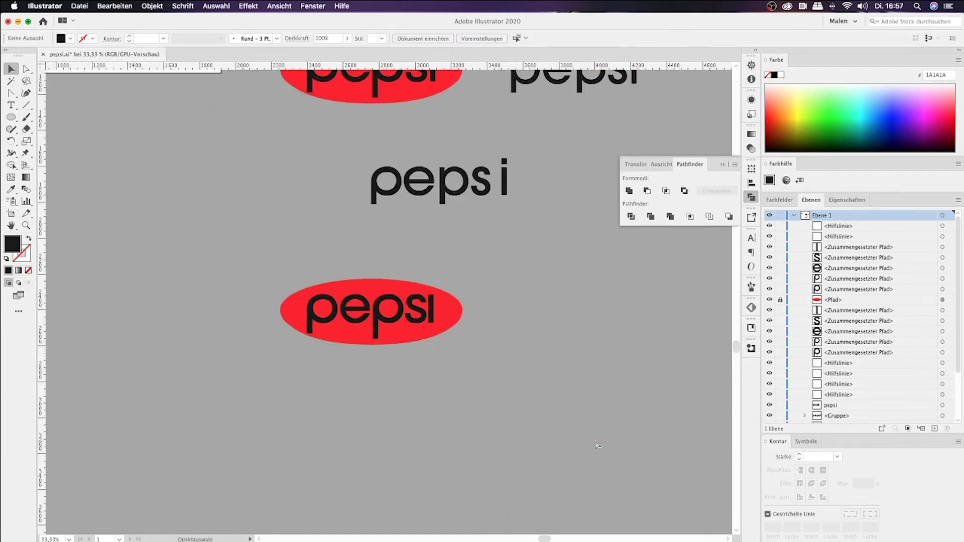
scroll(479, 376, up, 5)
scroll(479, 355, down, 5)
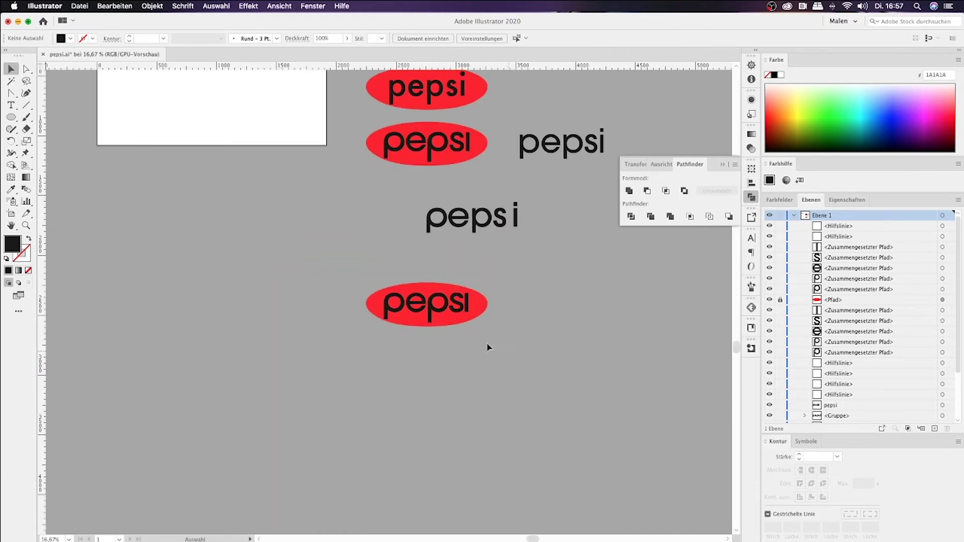
key(super+alt+2)
scroll(477, 309, up, 5)
mouse_move(628, 297)
mouse_down()
mouse_move(603, 296)
mouse_move(619, 297)
mouse_up()
click(494, 325)
drag(406, 318, 417, 402)
click(413, 418)
Step: Duplicate the ellipse logo, subtract the letters into a black knockout oval, and copy it
key(ctrl+minus)
key(ctrl+minus)
key(ctrl+minus)
key(ctrl+8)
click(416, 430)
key(ctrl+plus)
key(ctrl+plus)
key(ctrl+plus)
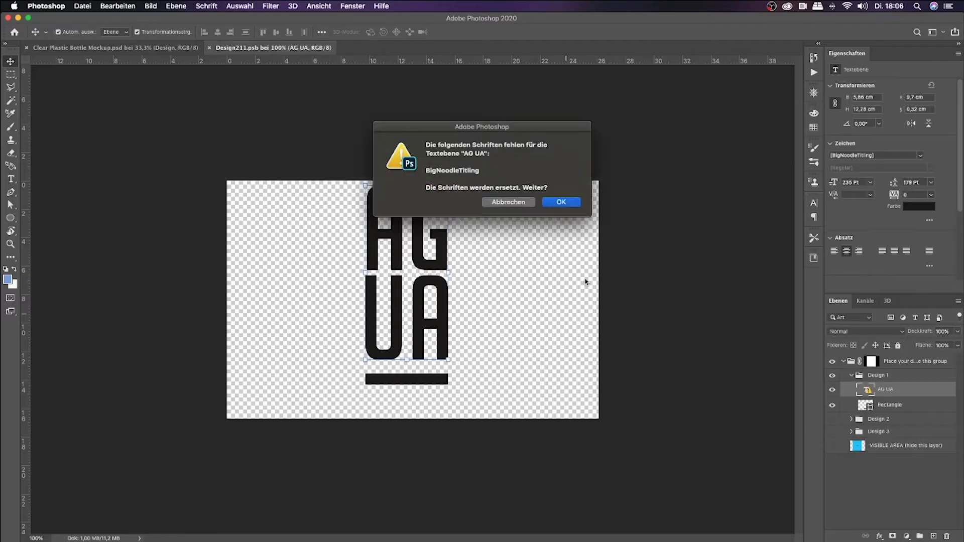
key(Return)
Step: Paste the knockout logo into Photoshop as a vector smart object
key(ctrl+comma)
key(ctrl+comma)
key(ctrl+v)
key(Return)
key(Escape)
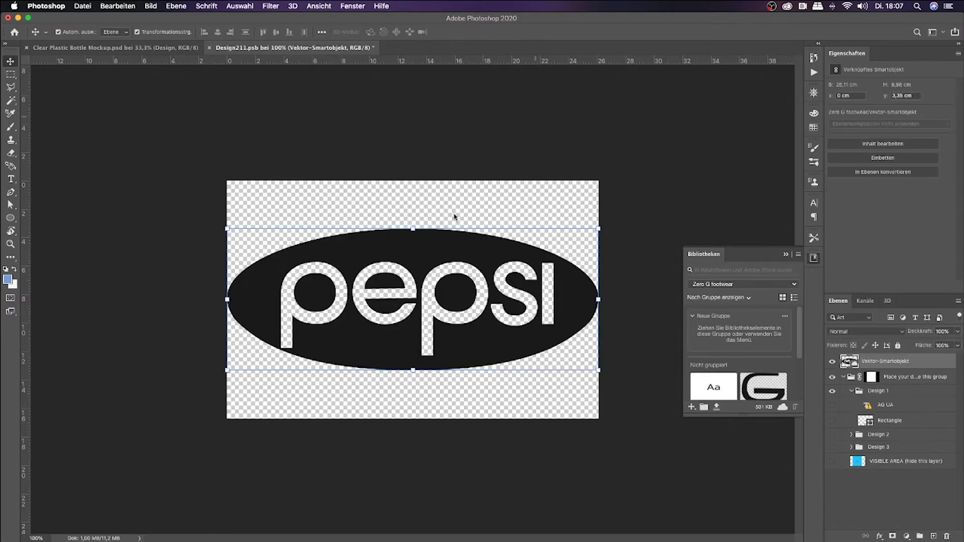
Step: Draw an ellipse over the label canvas, fill it red, and save the design
drag(225, 213, 602, 385)
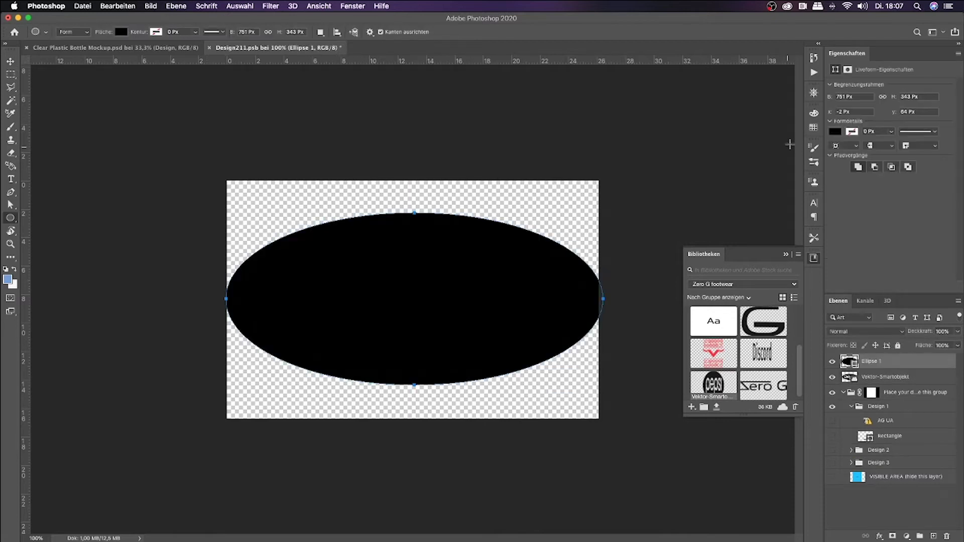
click(835, 131)
double_click(828, 196)
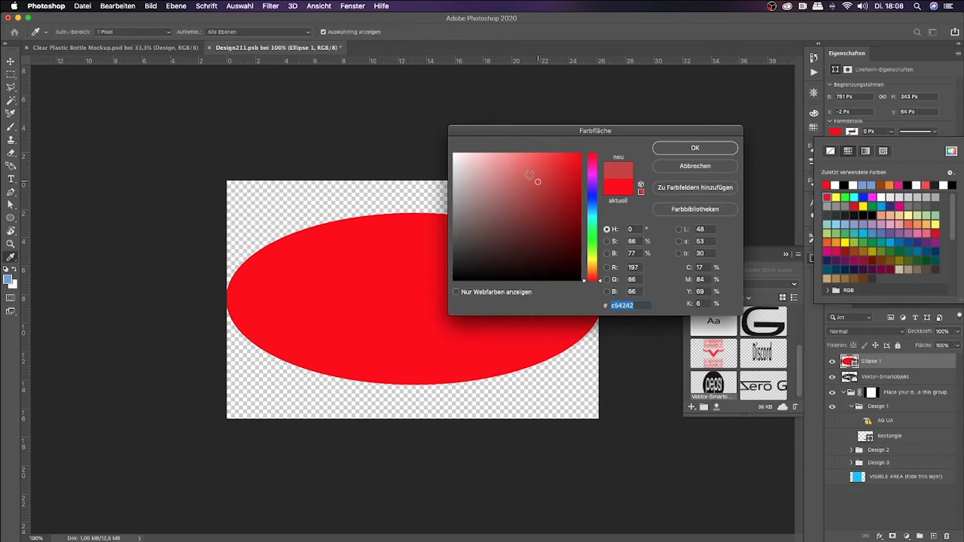
key(Return)
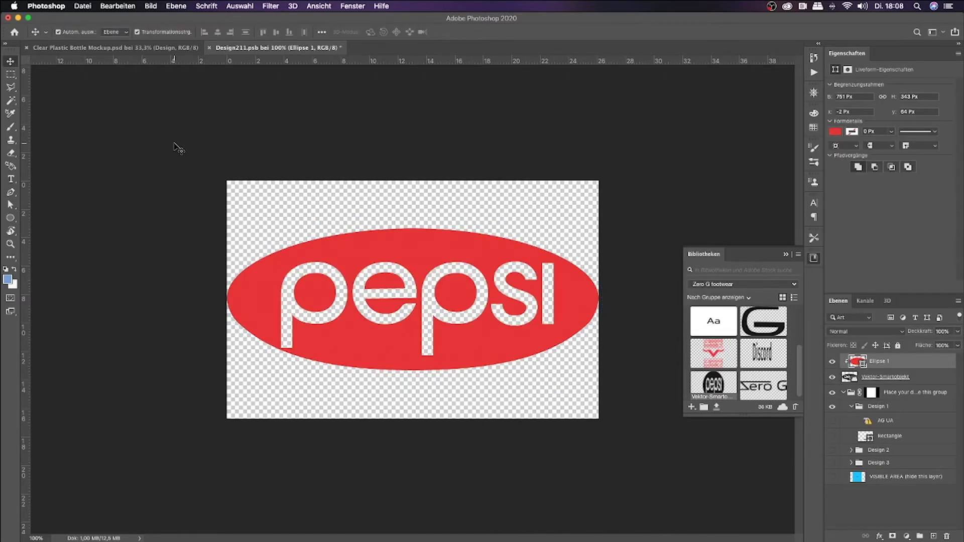
key(ctrl+s)
Step: Scale the red pepsi logo down to about 73% and apply the transform
click(145, 48)
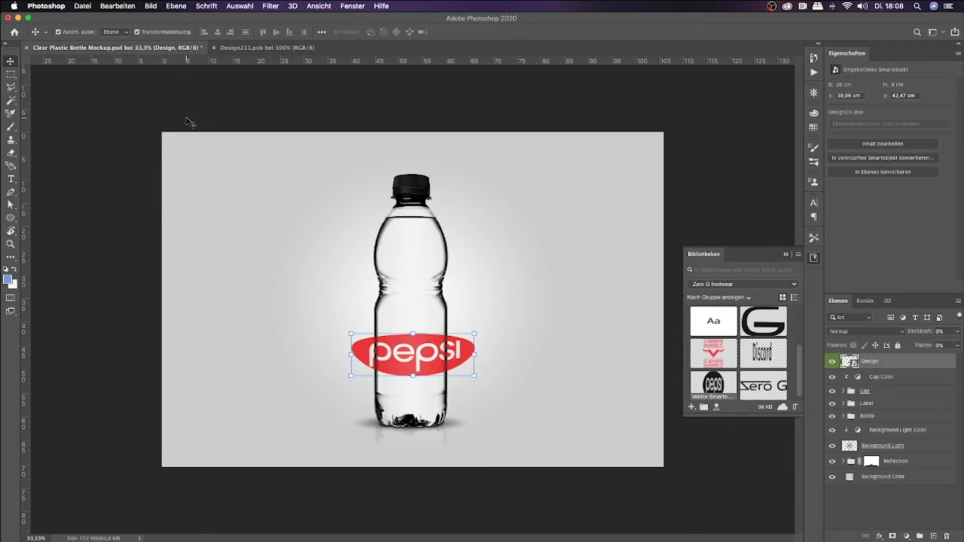
key(ctrl+Tab)
key(ctrl+t)
drag(413, 383, 402, 347)
click(144, 48)
key(Return)
Step: Fine-tune the ellipse size, save Design211.psb, and check the logo on the bottle mockup
key(ctrl+Tab)
key(ctrl+t)
key(Return)
key(ctrl+Tab)
key(ctrl+Tab)
key(ctrl+s)
key(ctrl+Tab)
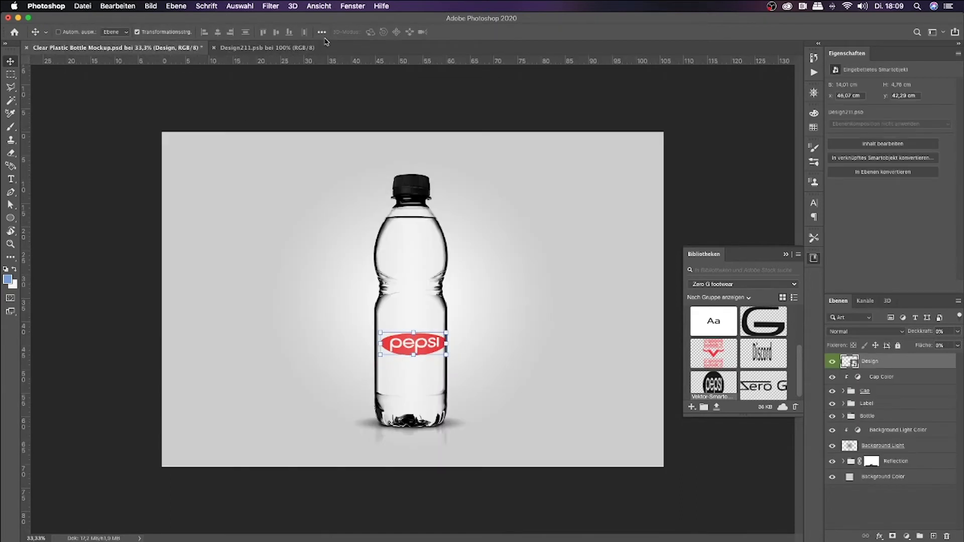
key(ctrl+Tab)
key(ctrl+t)
key(Return)
key(ctrl+s)
key(ctrl+Tab)
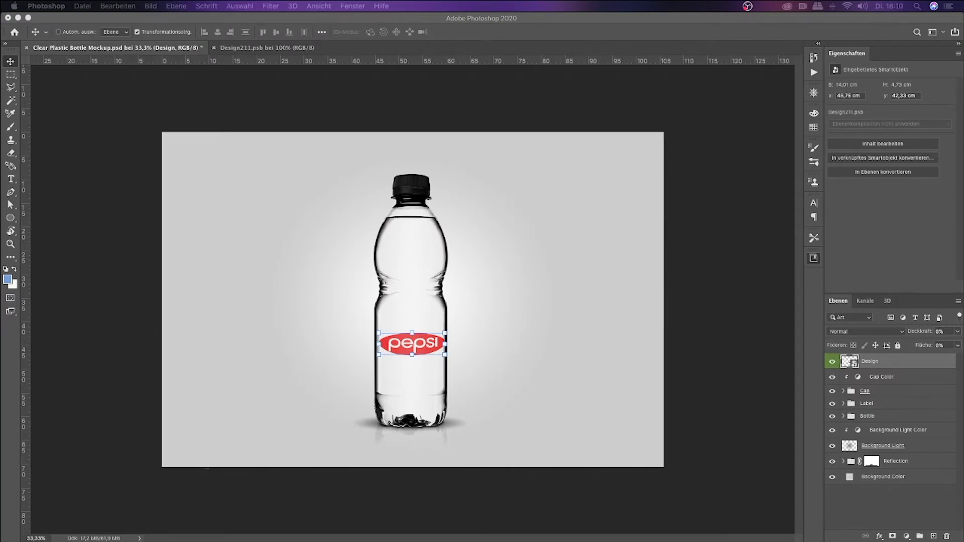
click(561, 391)
Step: Centre the pepsi logo horizontally and place a vertical guide on the label
key(ctrl+Tab)
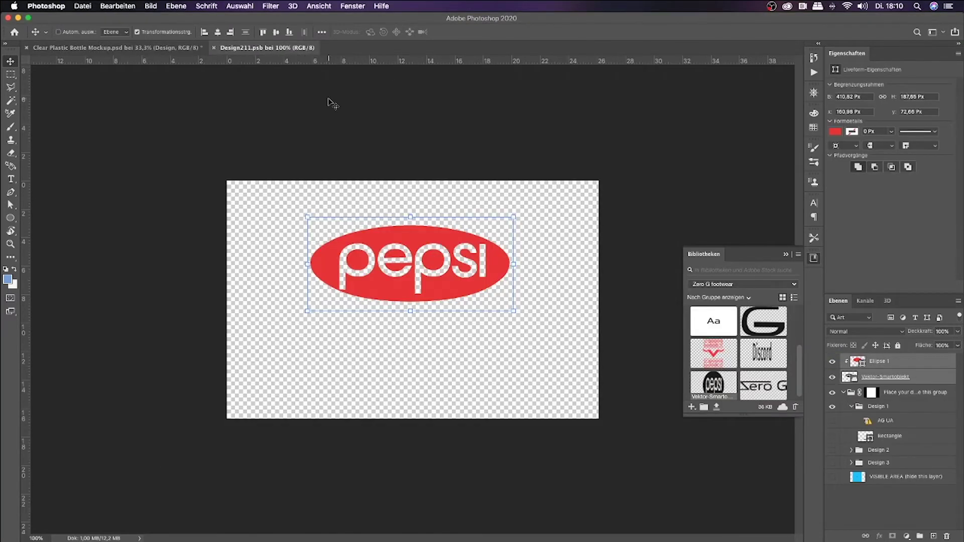
click(322, 32)
click(322, 62)
drag(316, 61, 316, 167)
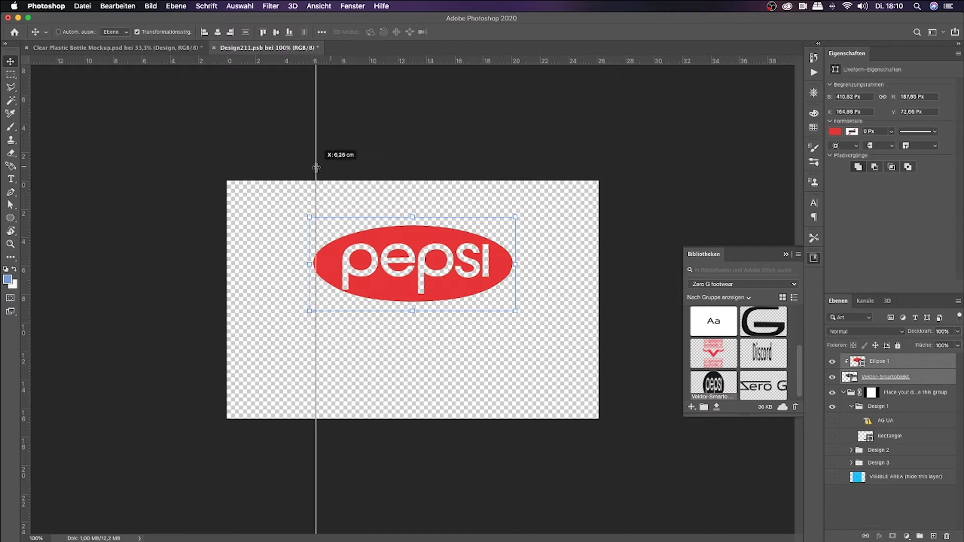
drag(329, 260, 320, 260)
Step: Draw a light-blue rectangle across the label centre and save the design
drag(295, 181, 440, 383)
key(ctrl+z)
right_click(10, 218)
click(50, 221)
drag(295, 180, 517, 433)
click(836, 117)
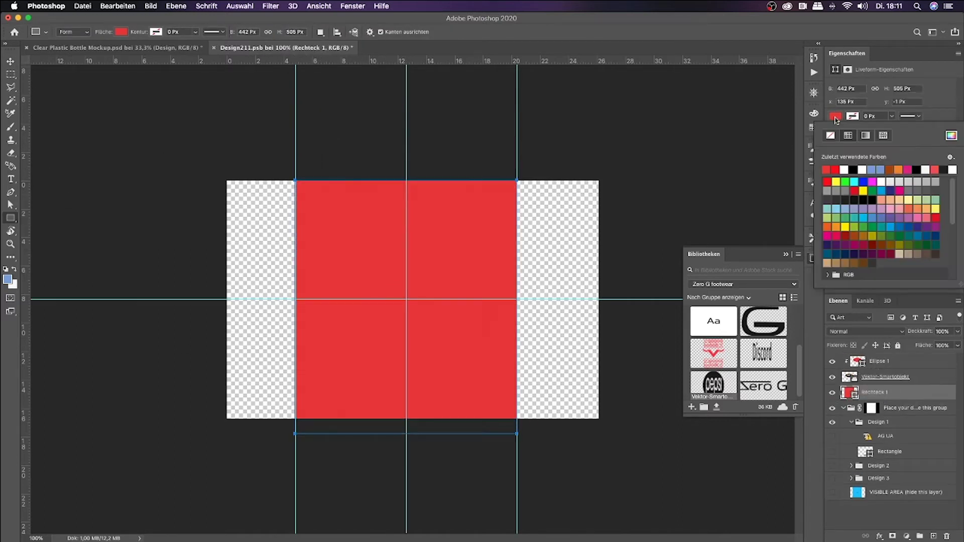
click(873, 170)
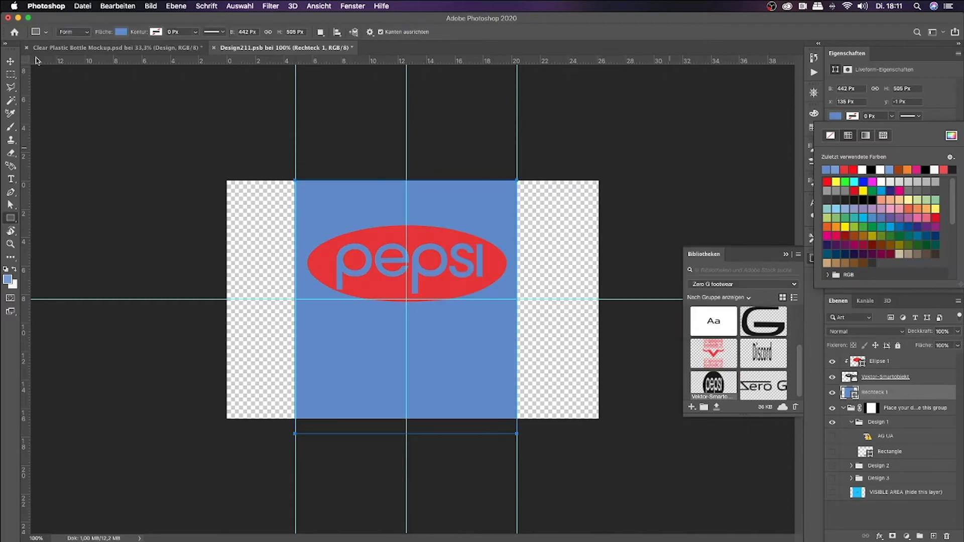
key(ctrl+s)
Step: Rotate the design 90° counter-clockwise on the bottle mockup
key(ctrl+Tab)
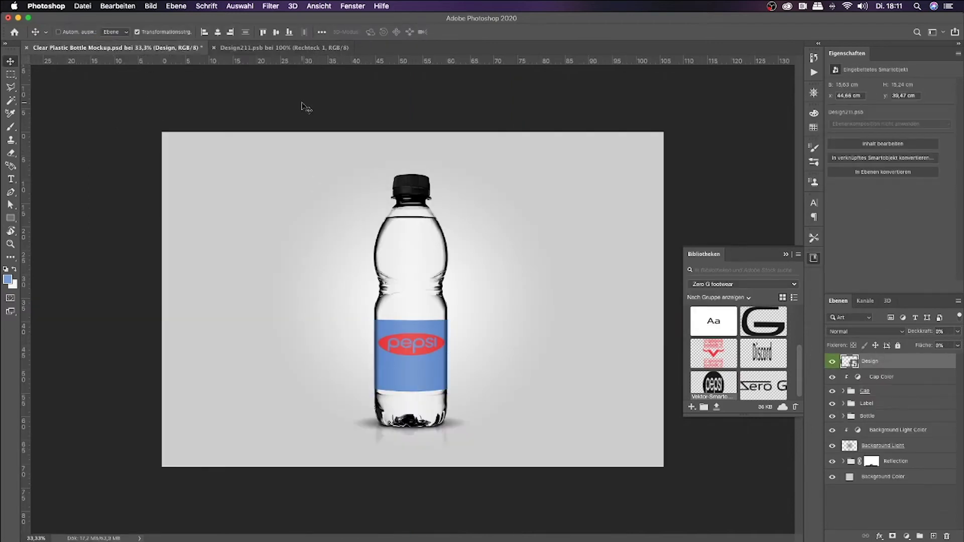
scroll(392, 321, up, 2)
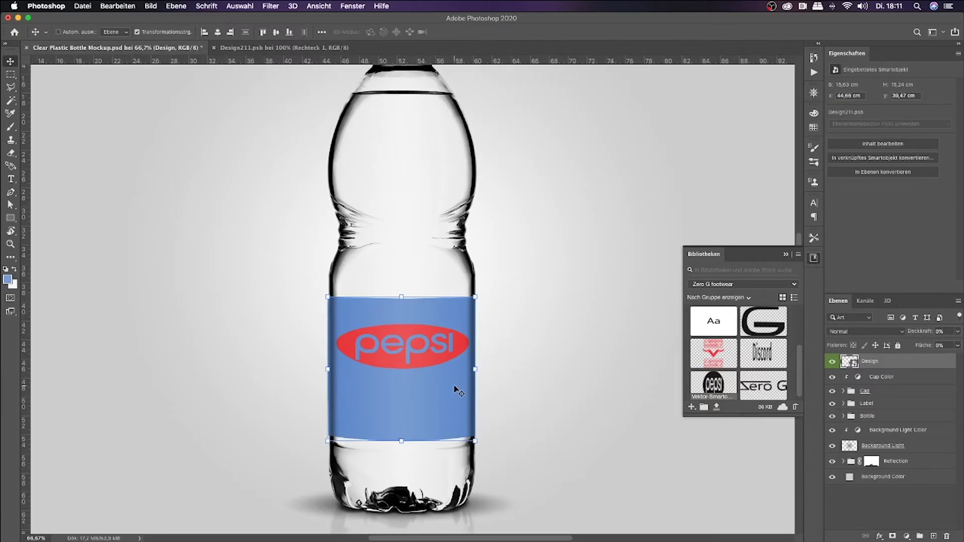
click(175, 6)
mouse_move(131, 239)
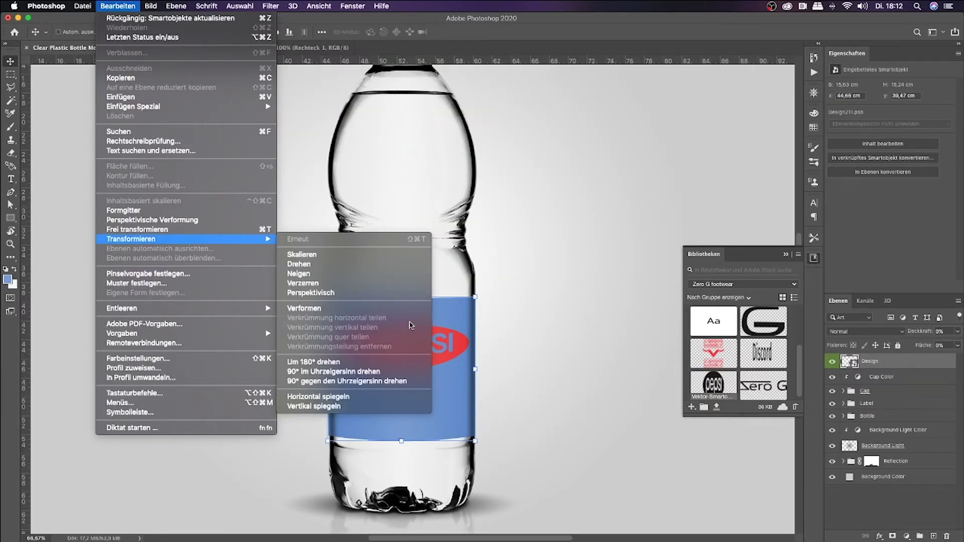
click(117, 6)
click(350, 381)
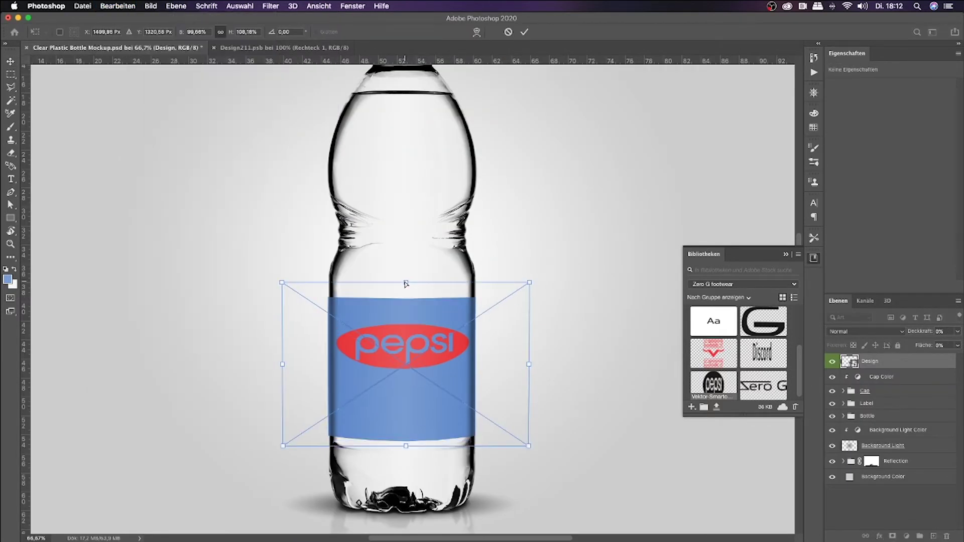
click(522, 32)
Step: Hide the blue Rechteck 1 rectangle, save, and view the bottle mockup
click(281, 47)
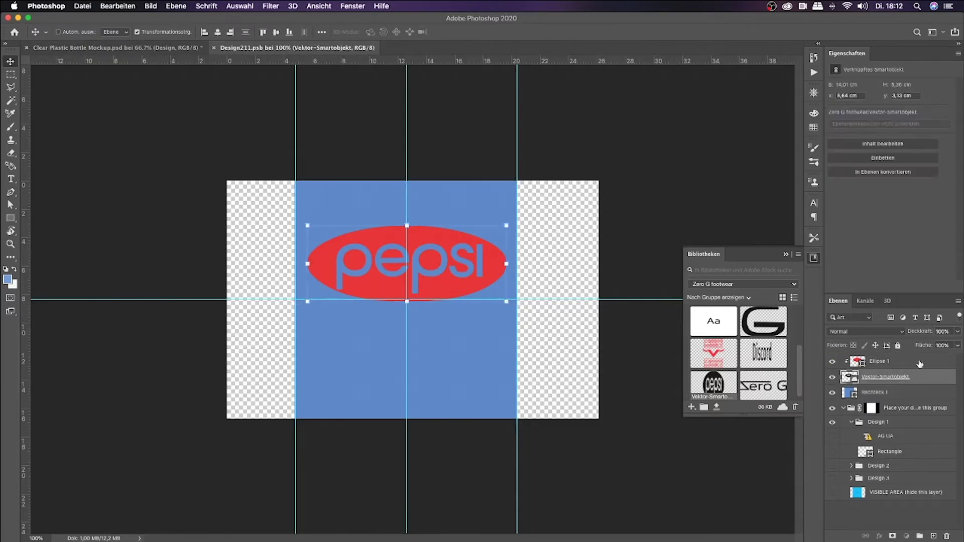
key(ctrl+s)
click(161, 50)
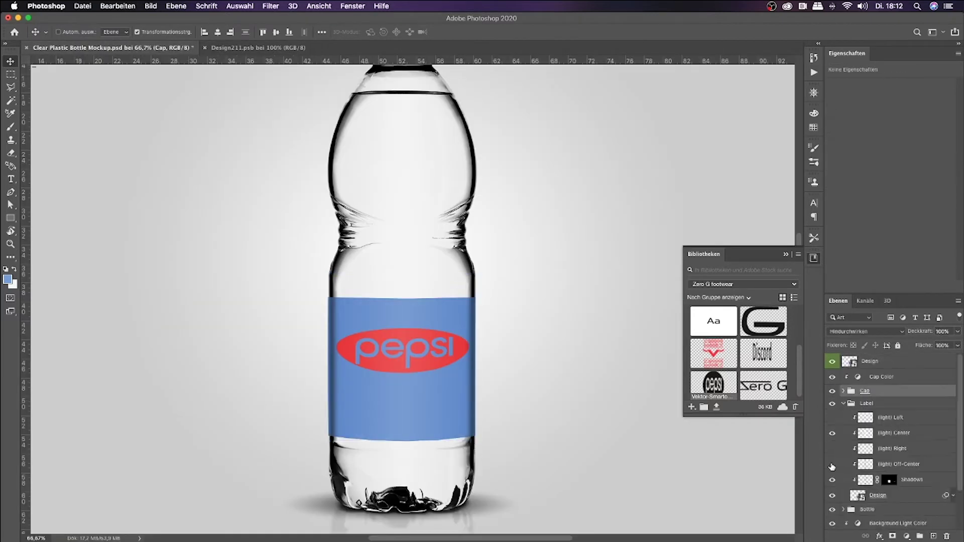
click(832, 448)
key(ctrl+Tab)
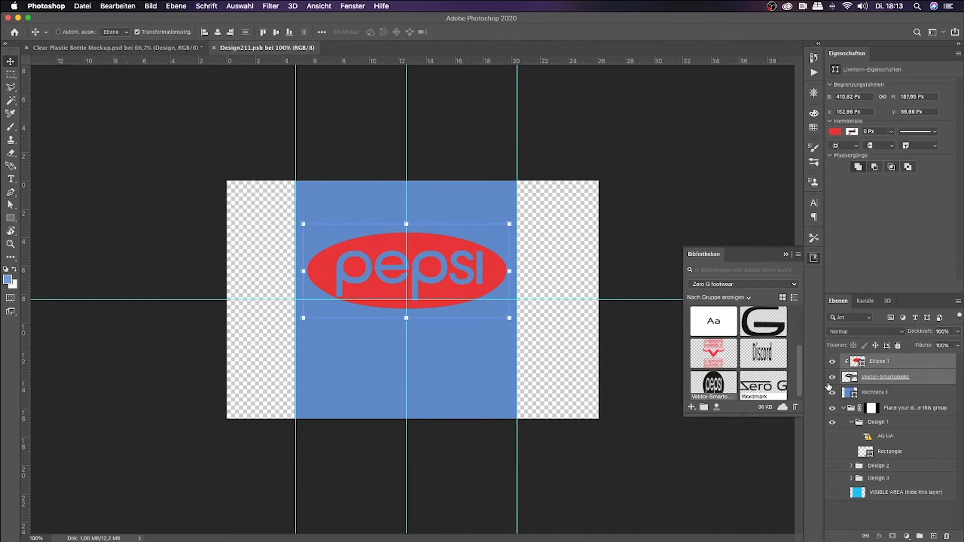
click(832, 392)
key(ctrl+s)
click(580, 190)
key(ctrl+Tab)
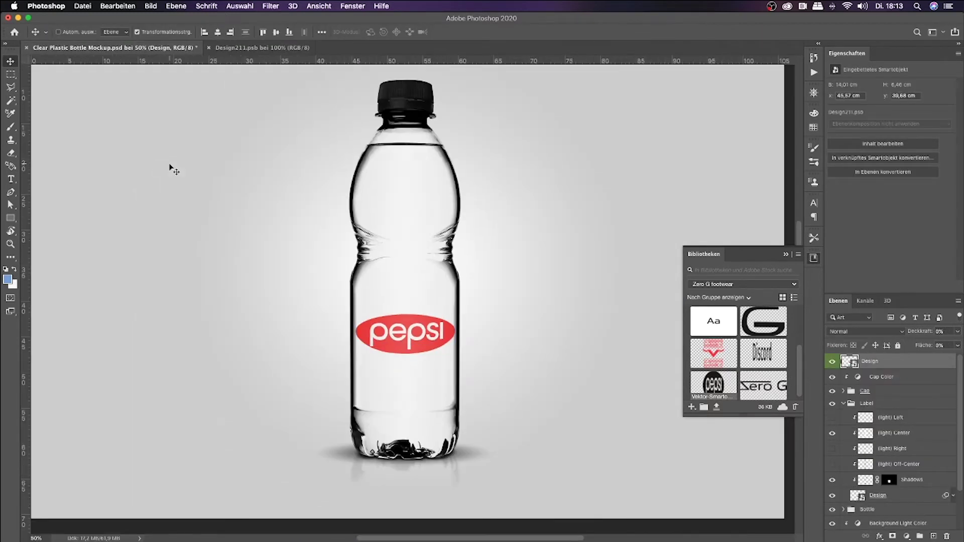
Step: Tint the Liquid Color adjustment cola-brown: hue 25, saturation 100, lightness -48
scroll(893, 437, down, 5)
click(892, 428)
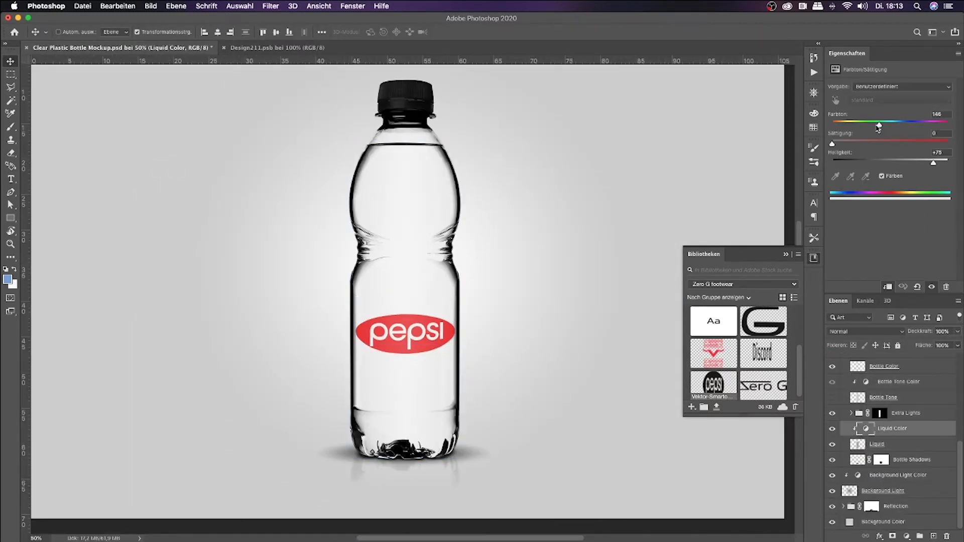
mouse_move(831, 124)
mouse_down()
mouse_move(939, 124)
mouse_move(948, 144)
mouse_up()
drag(884, 125, 831, 125)
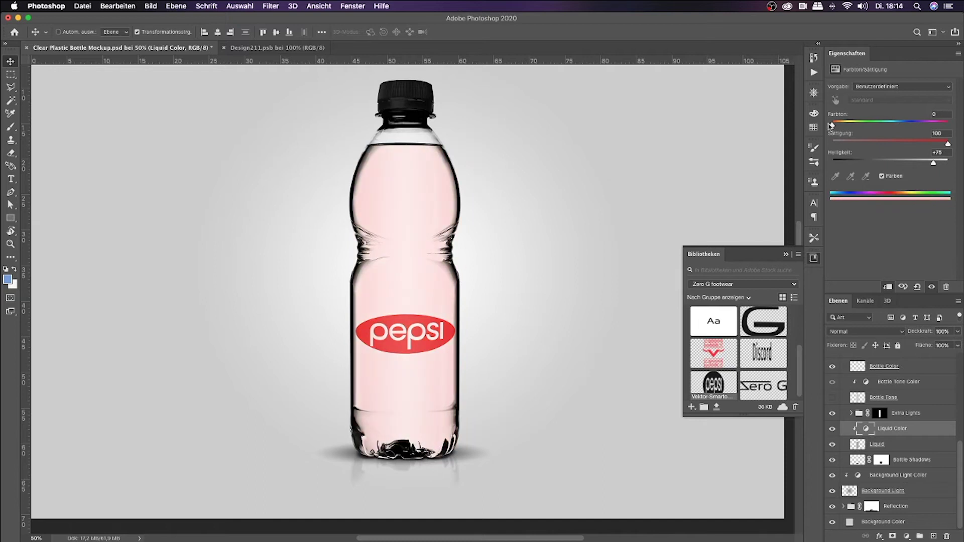
drag(934, 163, 894, 163)
mouse_move(832, 124)
mouse_down()
mouse_move(904, 124)
mouse_move(840, 125)
mouse_up()
drag(894, 163, 862, 163)
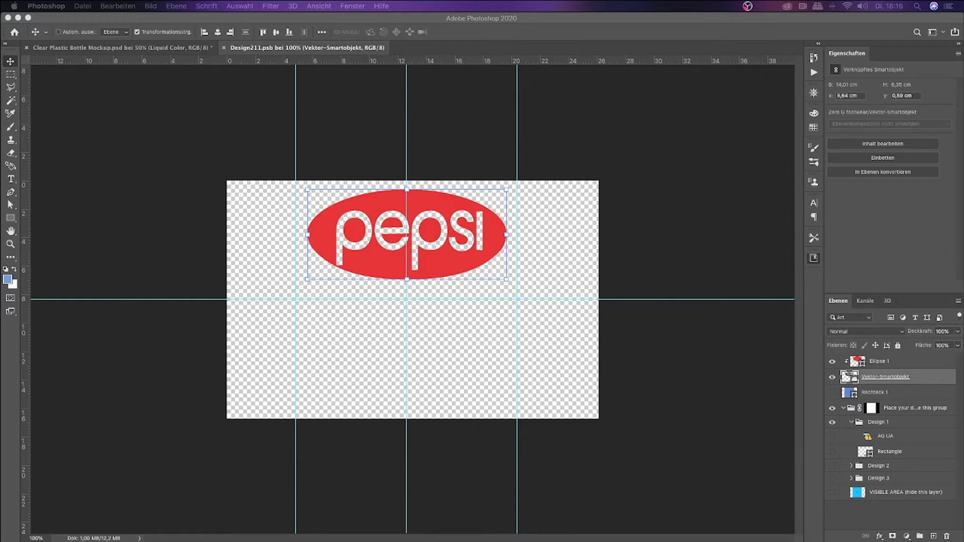
Step: Place the bubbles image on the bottle, blend it with Screen and shrink it to fit
click(813, 522)
drag(800, 469, 441, 372)
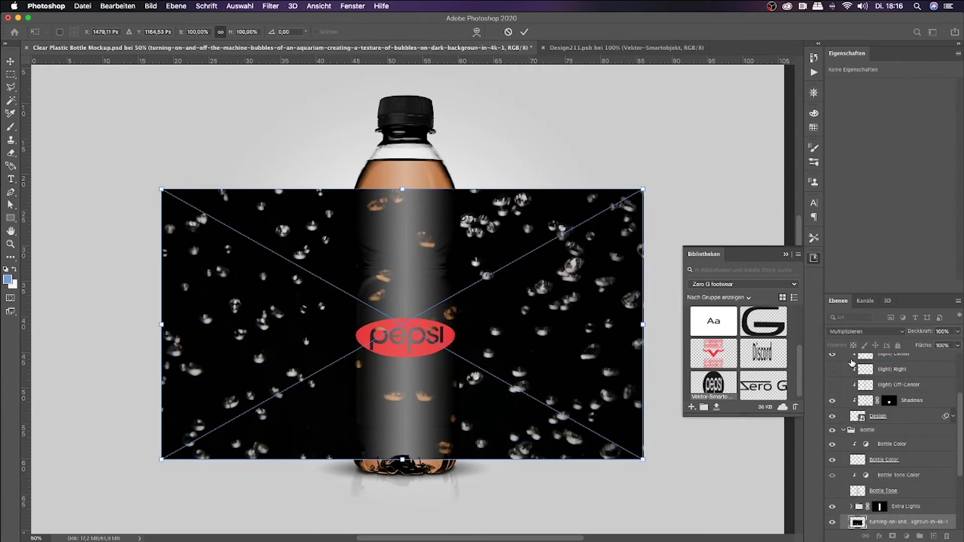
click(864, 331)
click(864, 371)
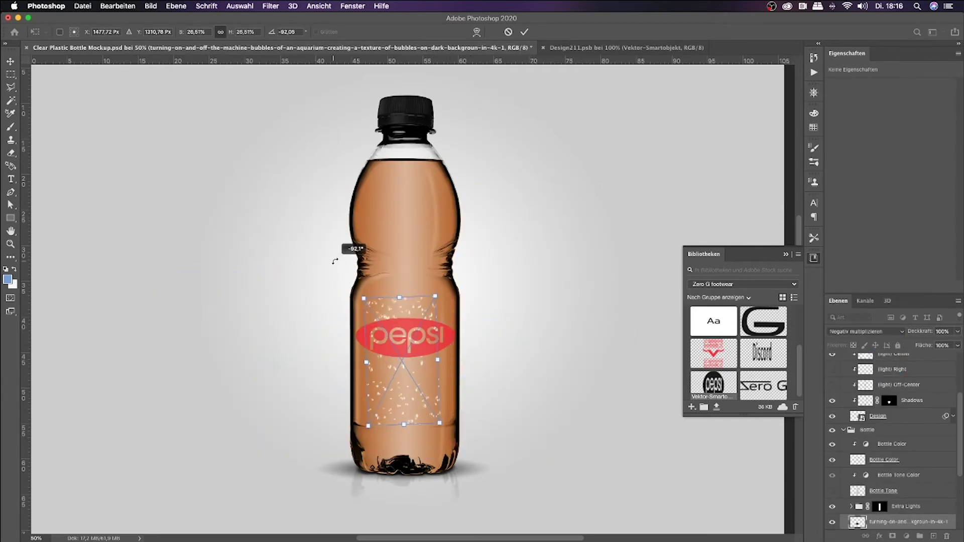
drag(410, 263, 408, 317)
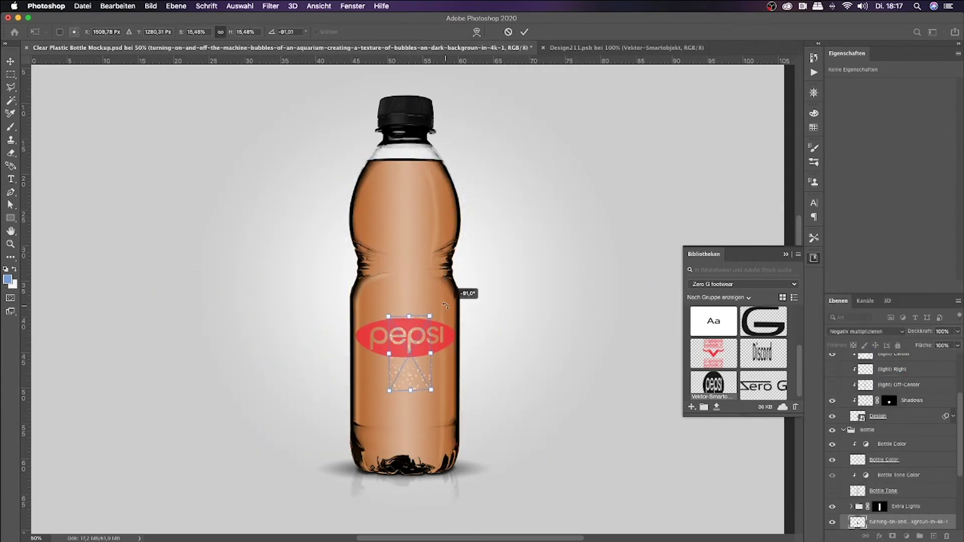
key(Return)
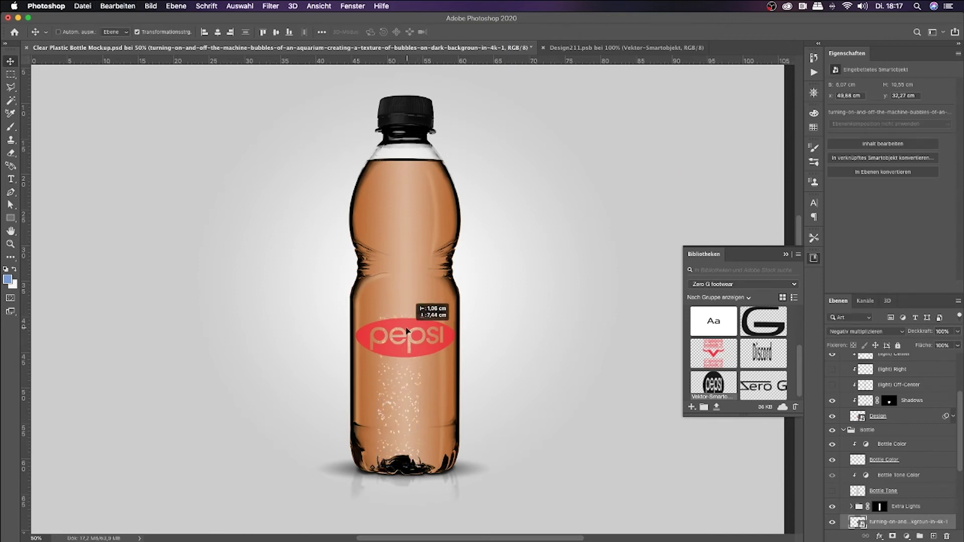
Step: Move the bubble copy into the bottle's upper part, merge the copies and blend them as light specks
drag(403, 290, 413, 217)
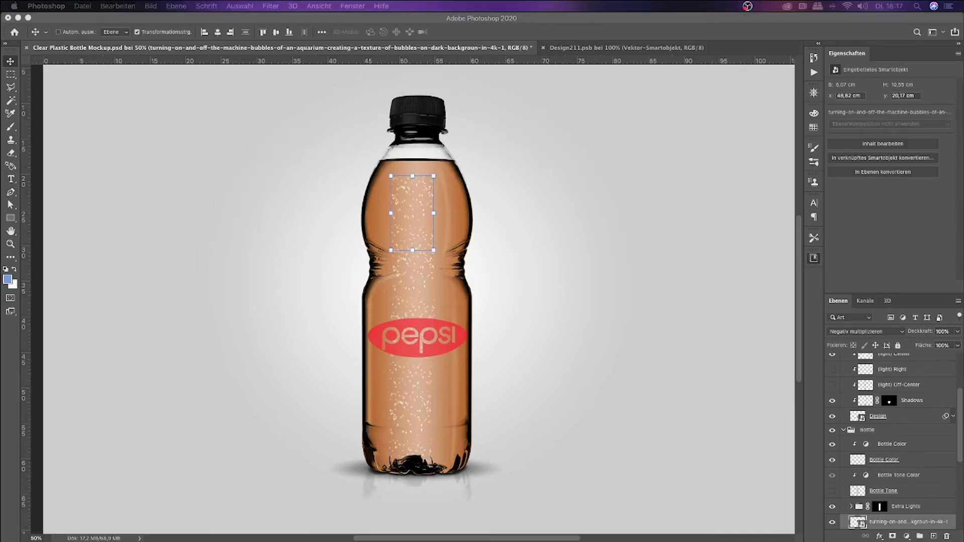
scroll(896, 415, down, 3)
right_click(897, 415)
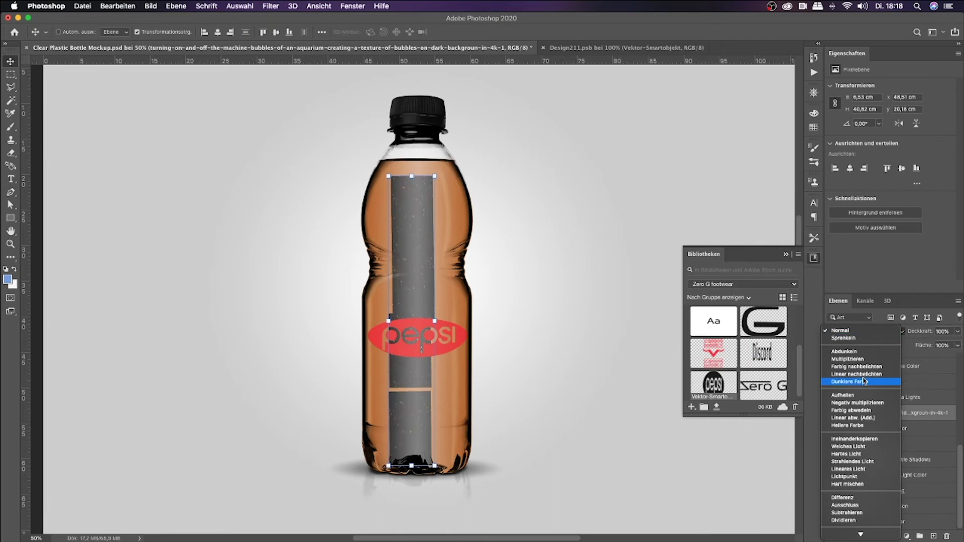
click(850, 436)
click(893, 537)
key(e)
right_click(515, 276)
click(437, 222)
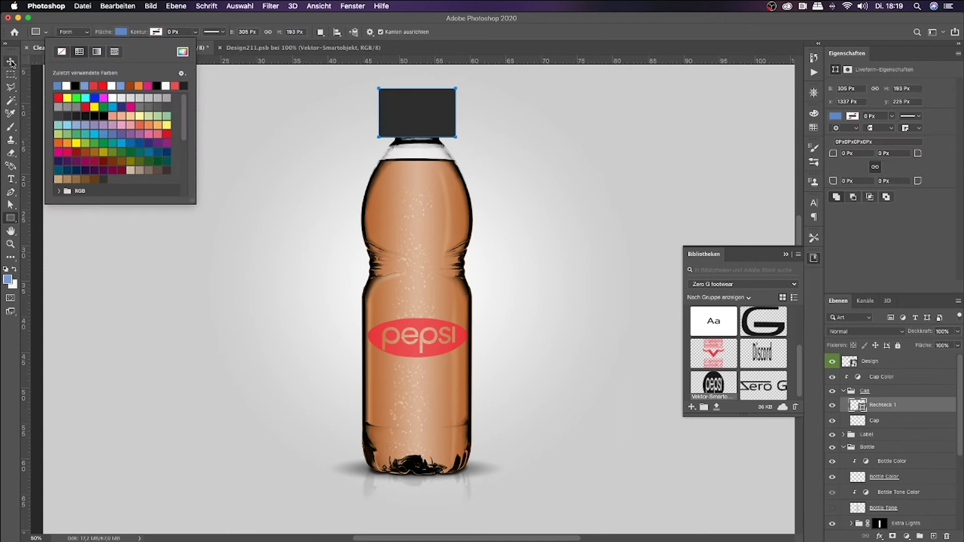
click(12, 63)
Step: Recolour the cap blue via Cap Color and hide the (light) Center label lighting layers
click(879, 377)
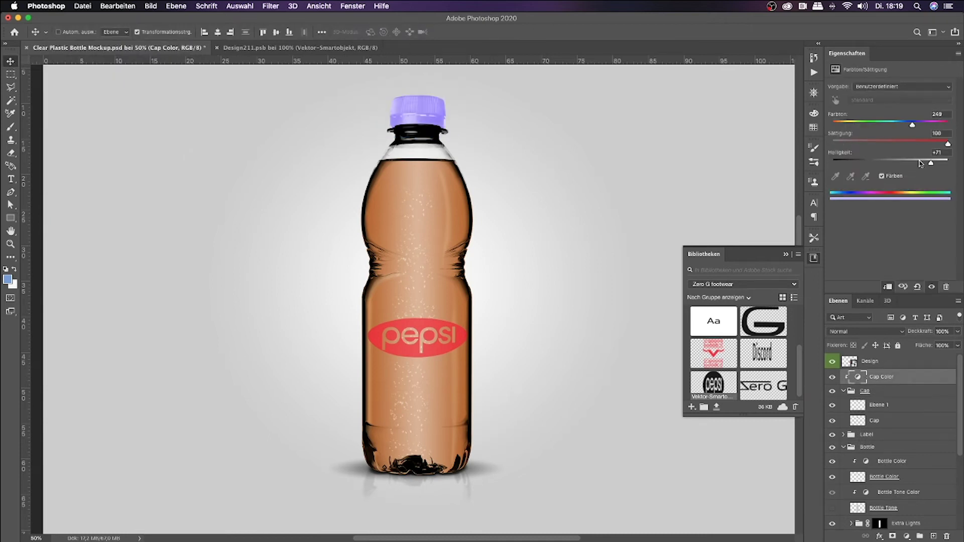
scroll(888, 427, down, 2)
click(883, 502)
scroll(904, 389, down, 1)
click(905, 388)
click(832, 386)
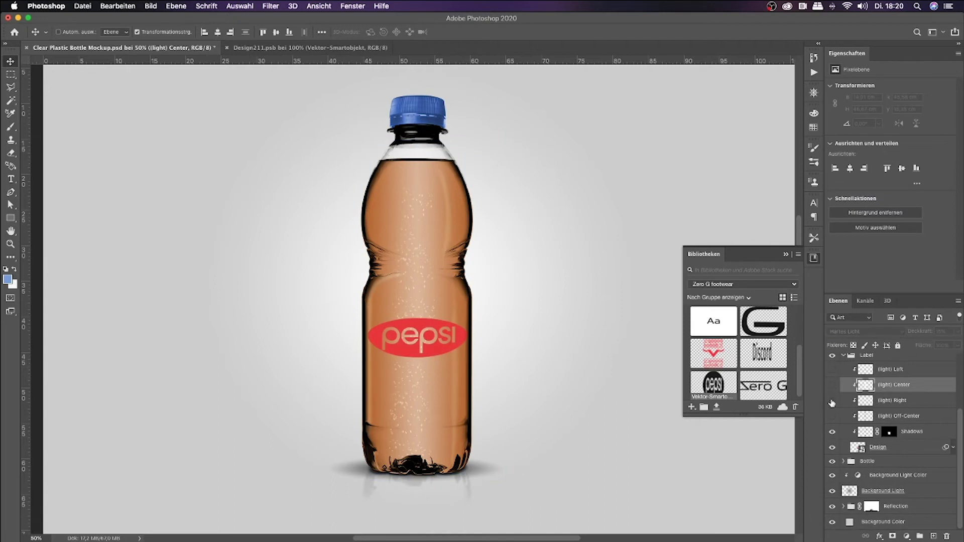
click(832, 400)
Step: Open the Design smart object, save it and return to the bottle mockup
double_click(433, 397)
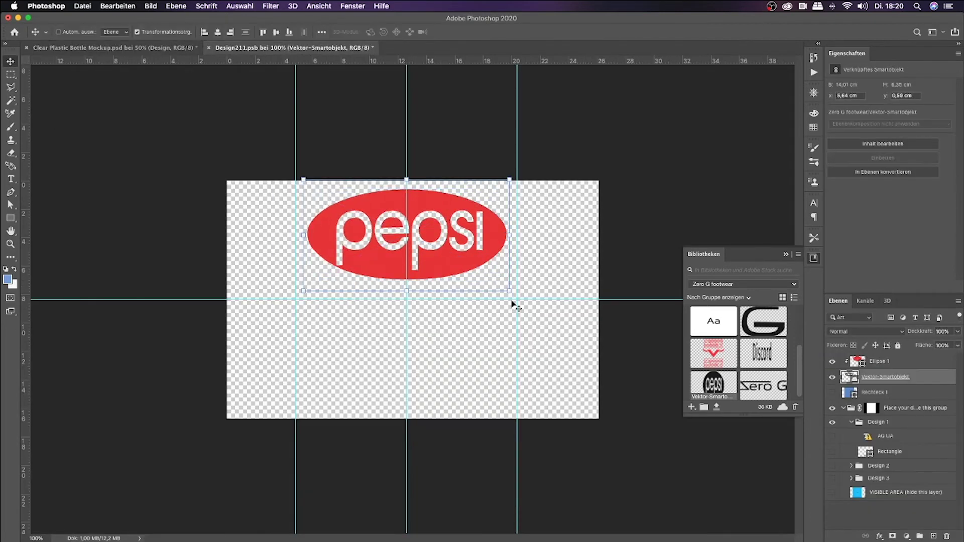
key(ctrl+s)
click(135, 50)
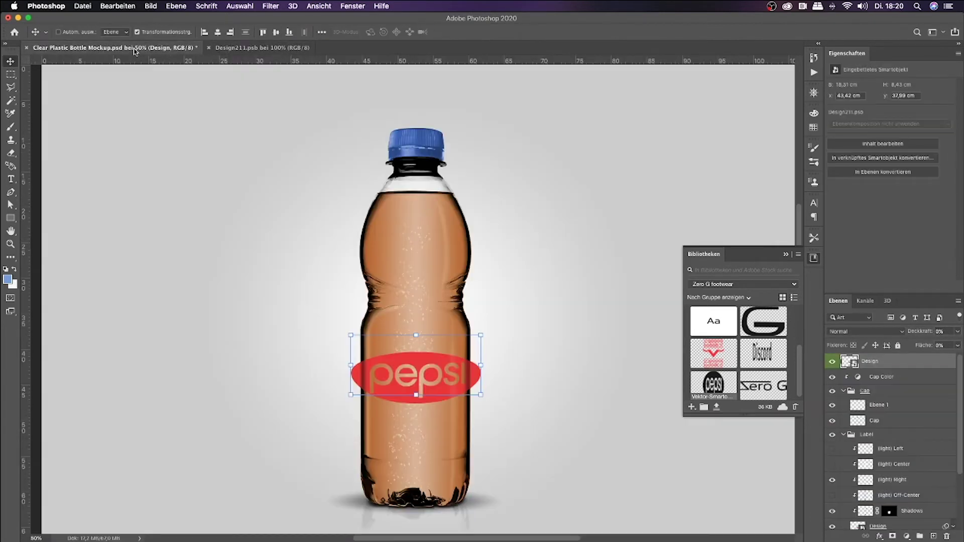
Step: Try a mask on the Design layer, undo it, zoom out and reopen Design211.psb
key(ctrl+1)
key(e)
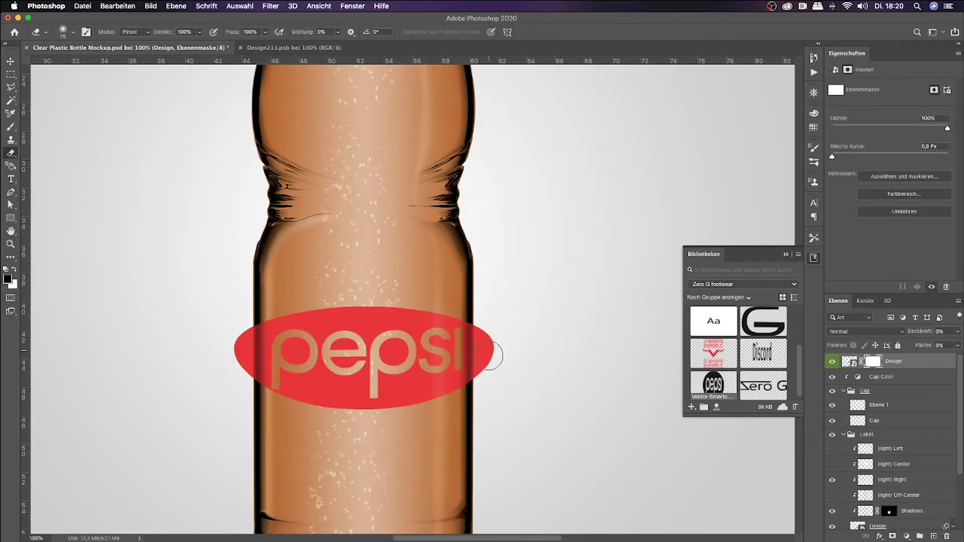
key(b)
right_click(191, 161)
key(Escape)
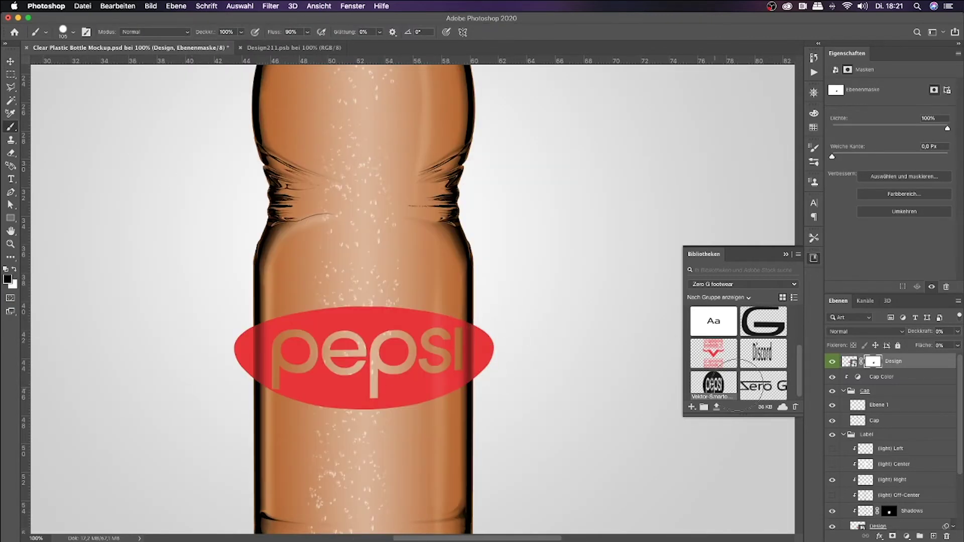
key(ctrl+z)
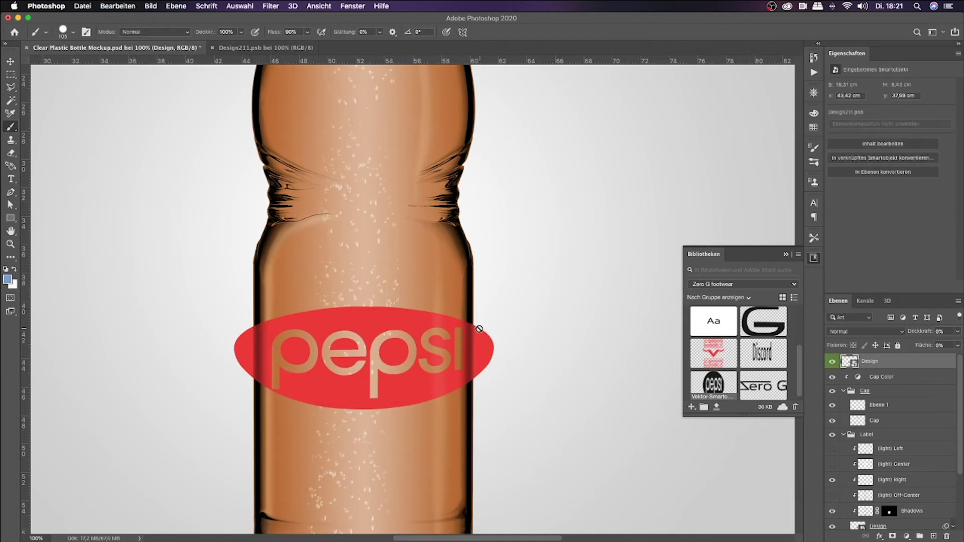
key(ctrl+minus)
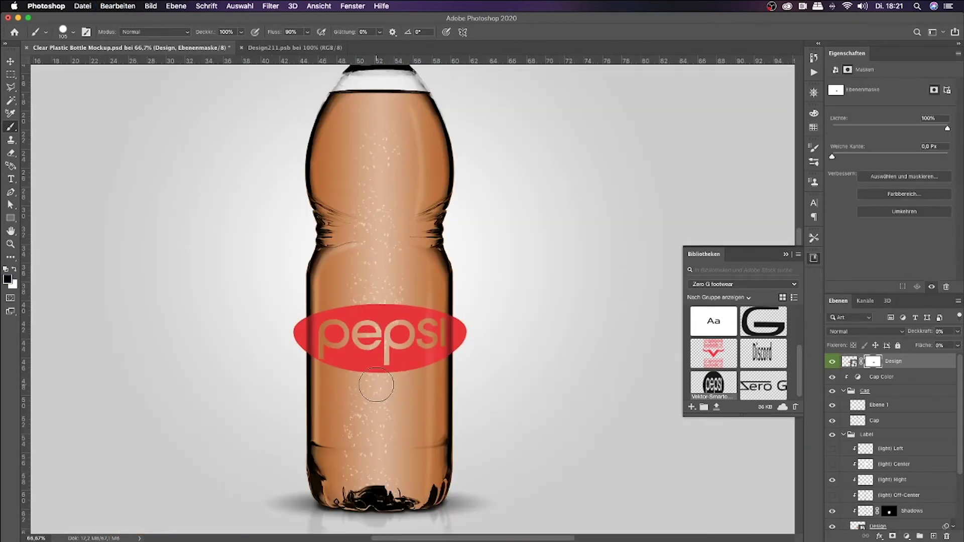
double_click(853, 362)
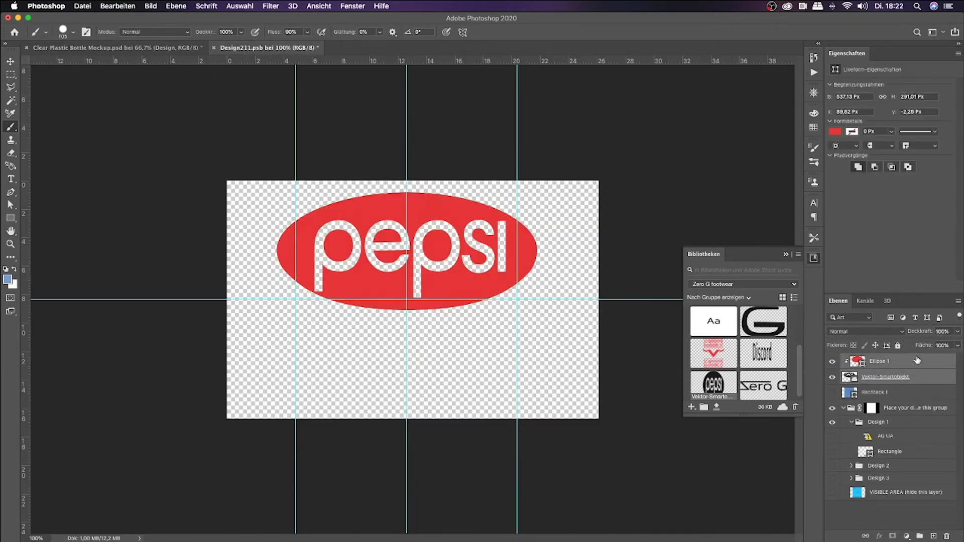
Step: Enlarge the red Pepsi oval and logo to about 109% and save
key(cmd+s)
key(cmd+t)
drag(422, 314, 390, 306)
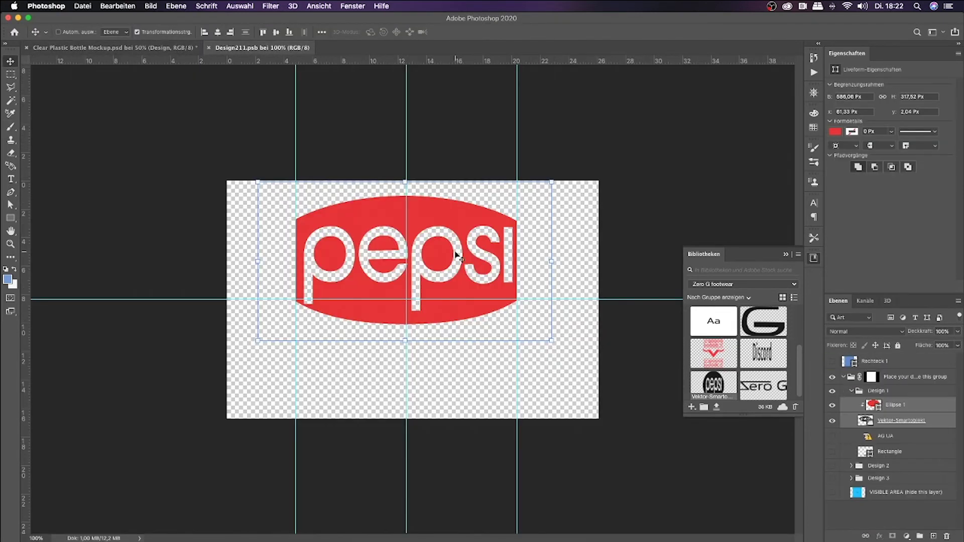
key(Return)
click(158, 51)
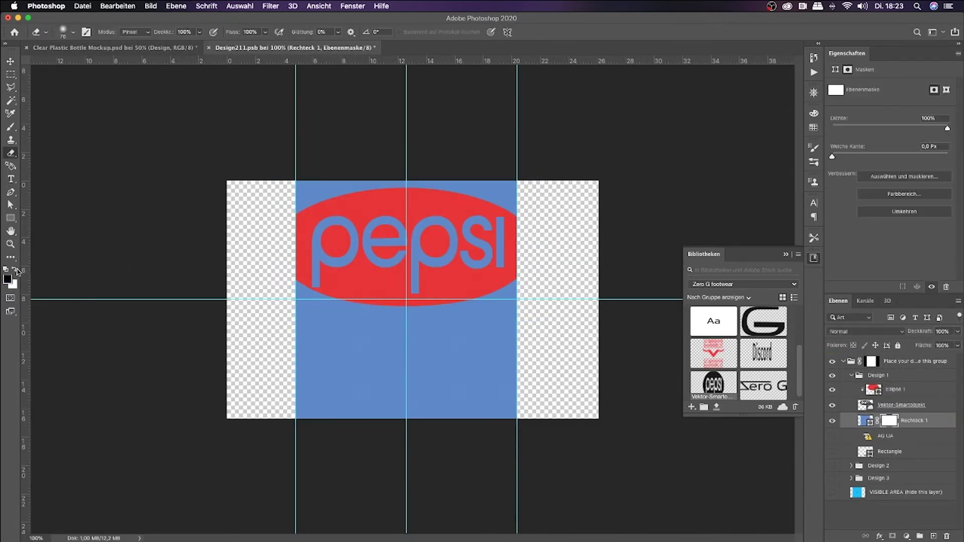
Step: Erase the blue from the lettering and check the result on the bottle mockup
drag(322, 243, 413, 255)
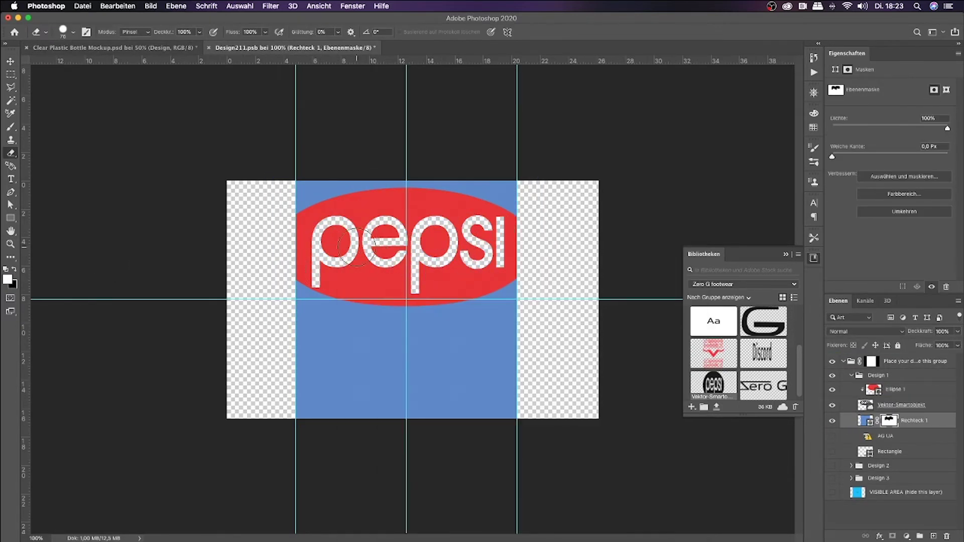
click(141, 50)
click(314, 49)
Step: Stretch Rechteck 1 to full canvas height and mask its blue black behind the 'pep' letters
key(v)
drag(406, 418, 406, 464)
drag(407, 209, 408, 179)
key(b)
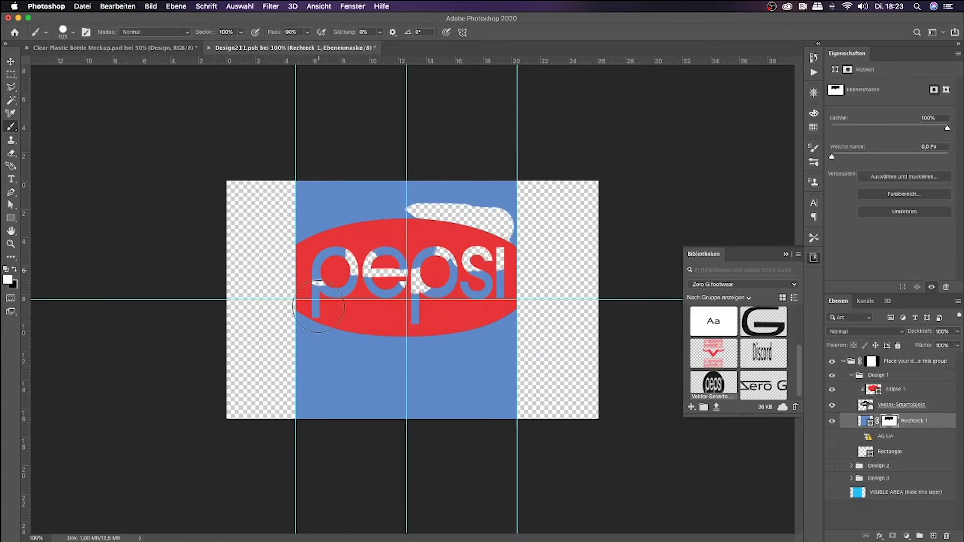
right_click(348, 210)
key(x)
key(Escape)
drag(321, 258, 346, 287)
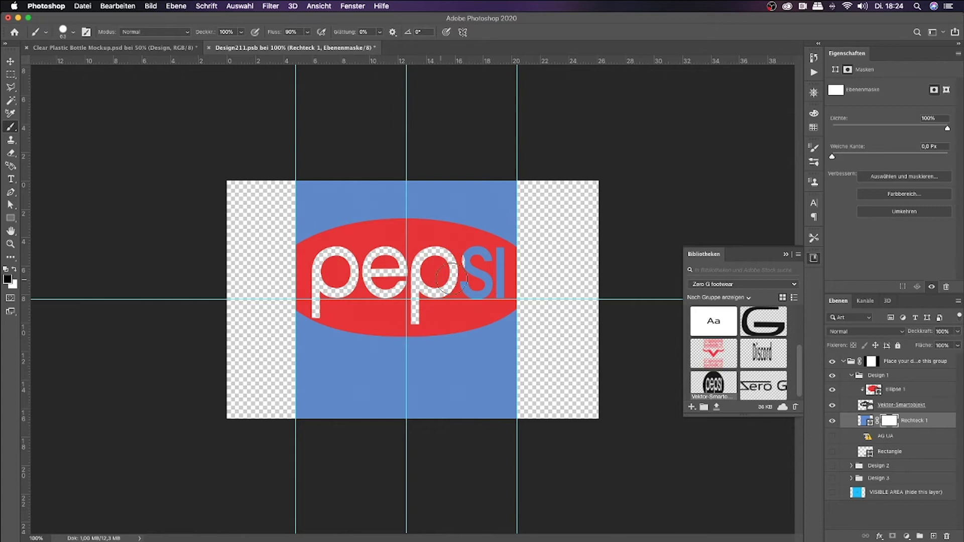
key(ctrl+s)
click(115, 47)
key(ctrl+minus)
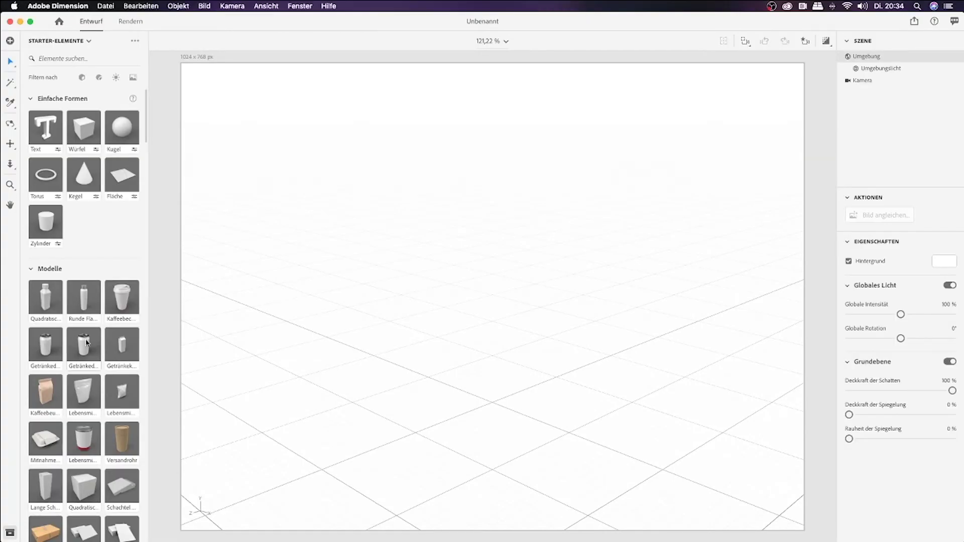
Step: Add the condensation-covered beverage can to the scene and move it to -2,2 cm on X
drag(83, 344, 495, 381)
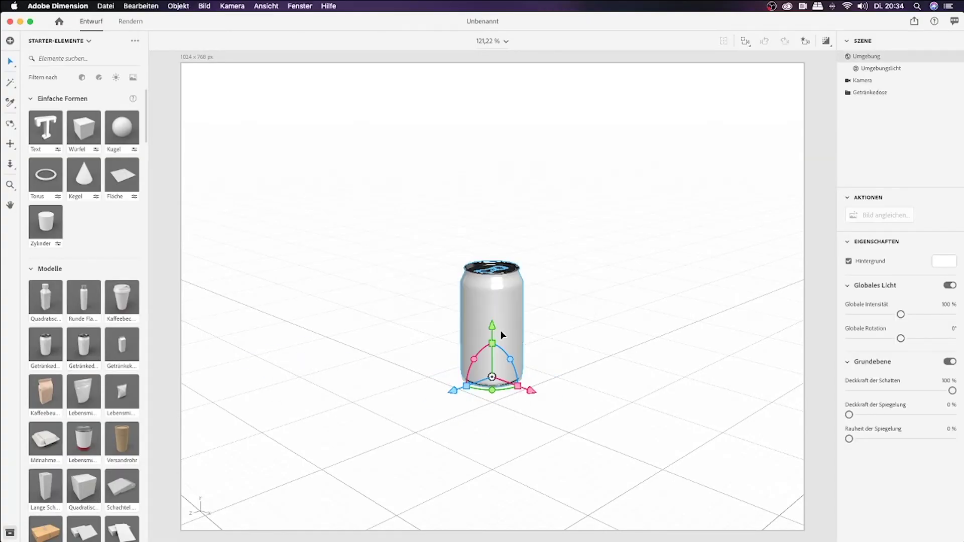
click(46, 353)
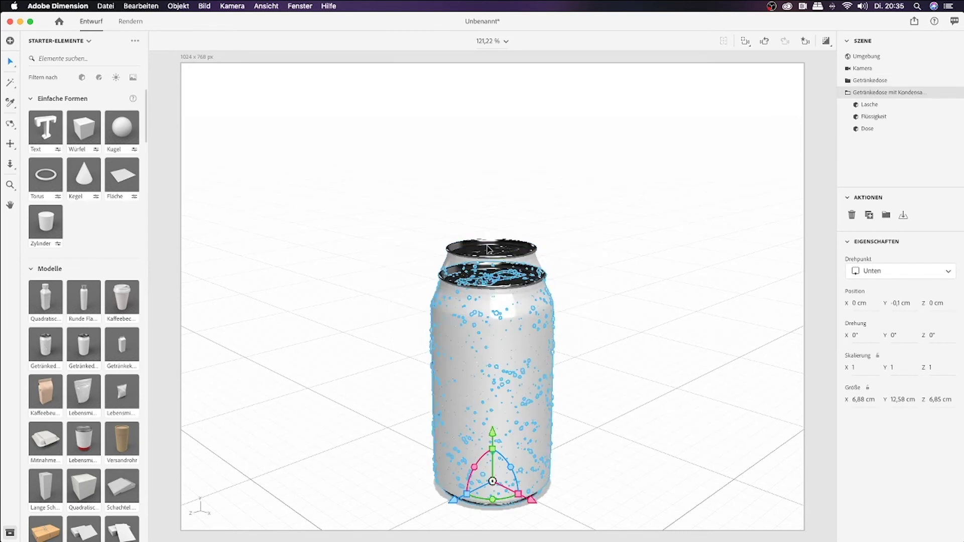
drag(481, 368, 534, 486)
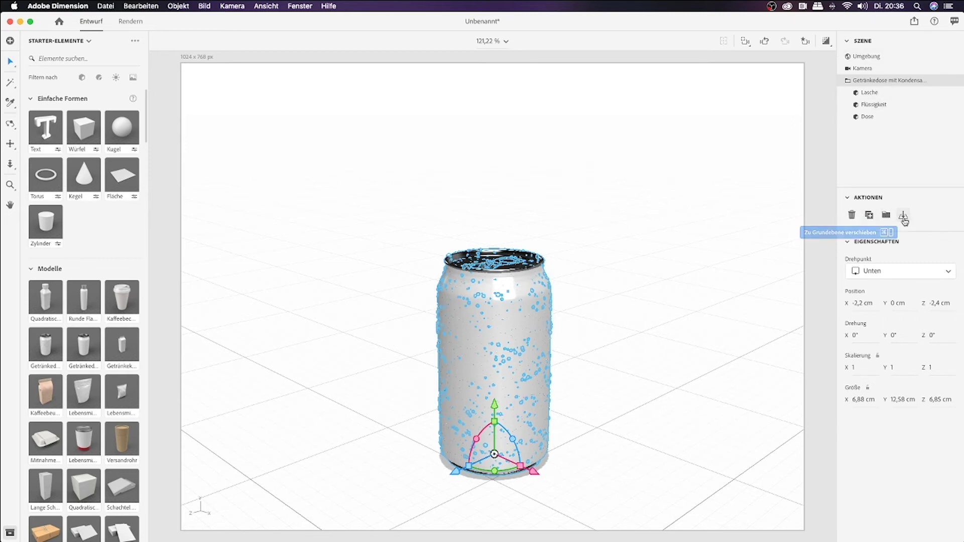
Step: Select the Dose body part, cancel Place Graphic, and switch to Photoshop
click(868, 117)
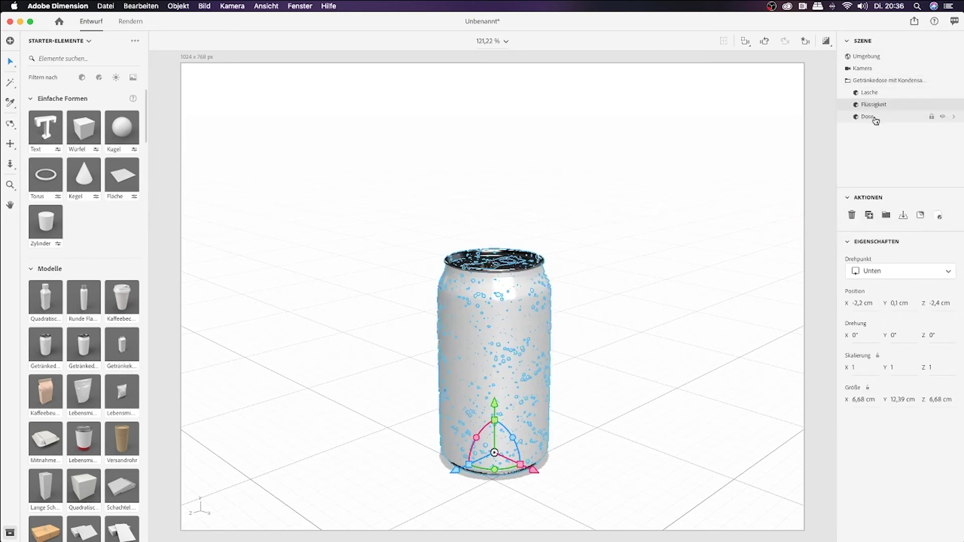
click(920, 215)
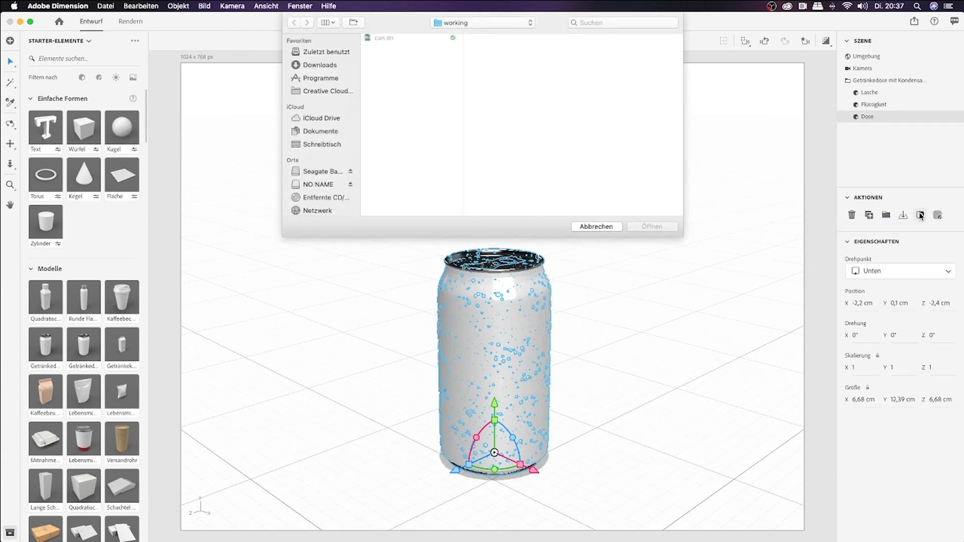
click(586, 226)
click(85, 40)
click(68, 75)
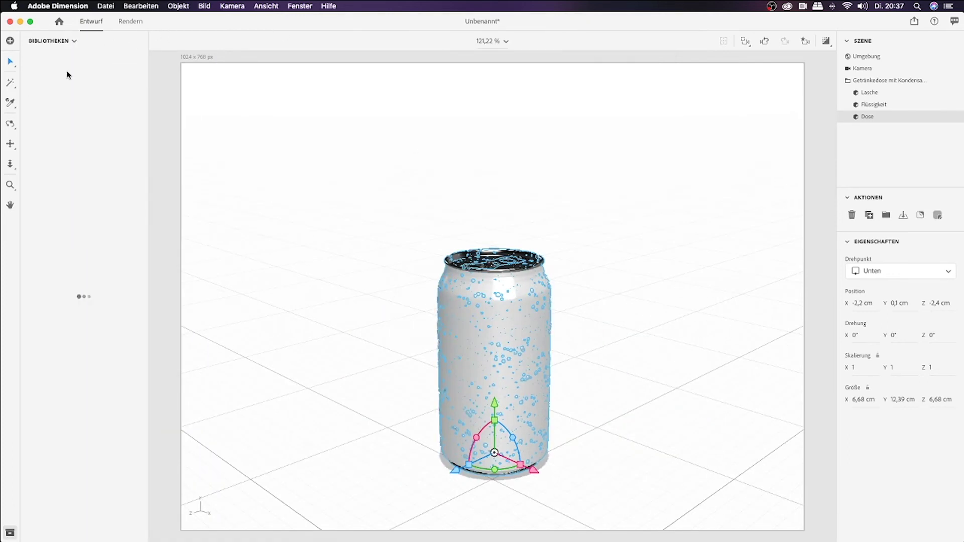
mouse_move(648, 539)
click(648, 523)
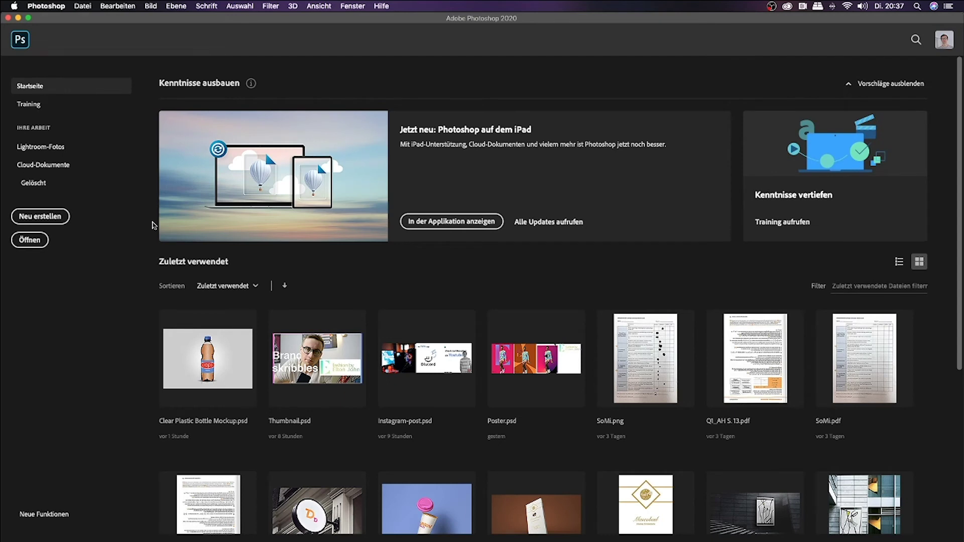
Step: Create a new document, place and shrink the Pepsi logo, and draw an artboard-sized rectangle
key(super+n)
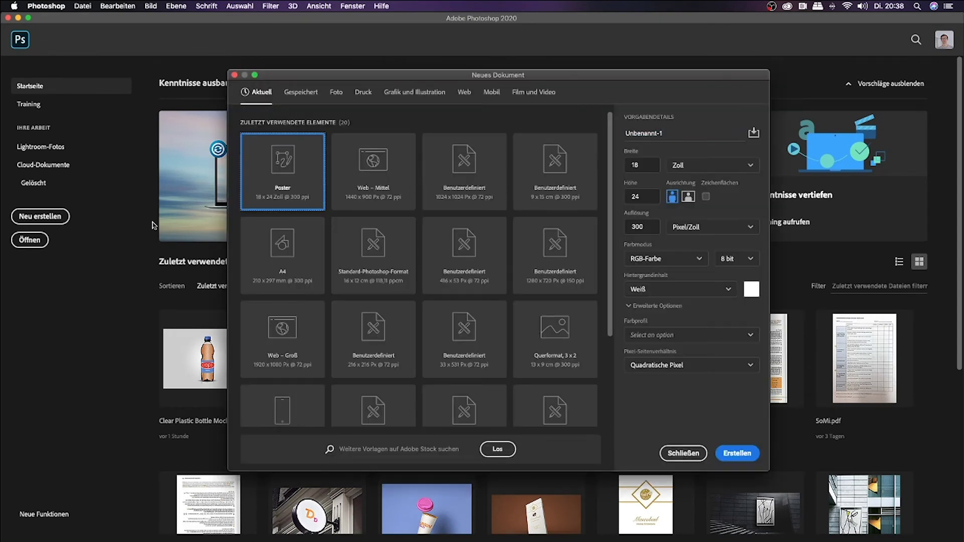
click(735, 452)
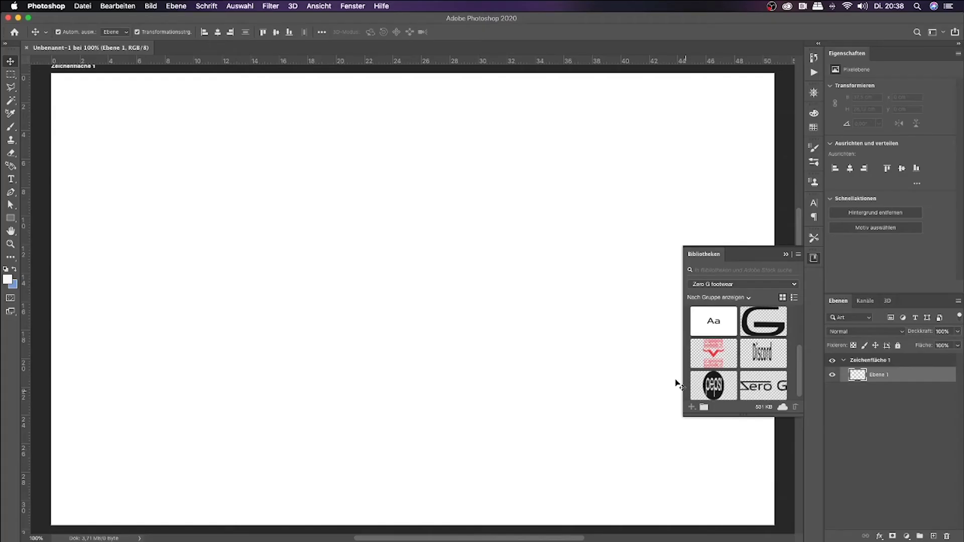
key(super+minus)
key(super+minus)
key(super+plus)
drag(713, 385, 451, 309)
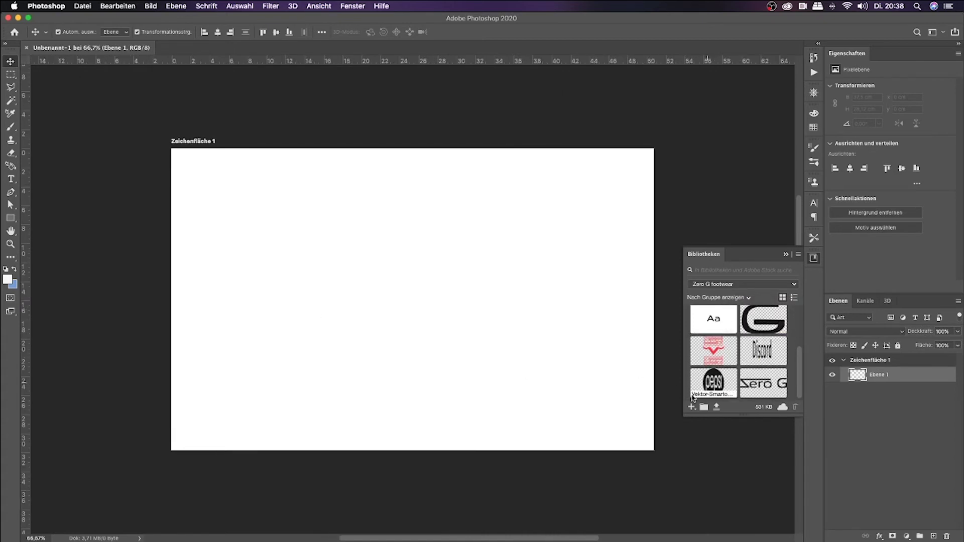
drag(608, 366, 533, 324)
key(Return)
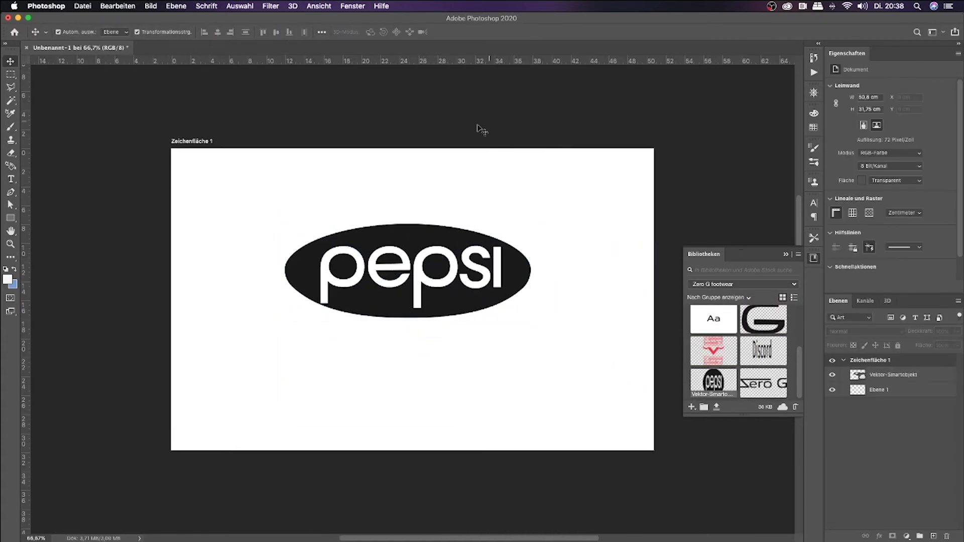
click(11, 219)
drag(169, 148, 654, 452)
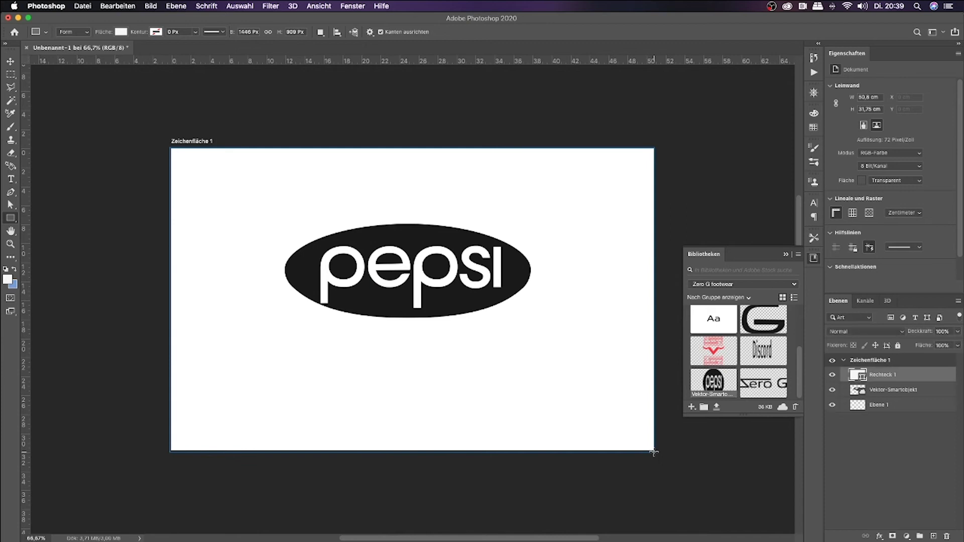
Step: Save the label as Etikett.psd in the pepsi folder
key(super+s)
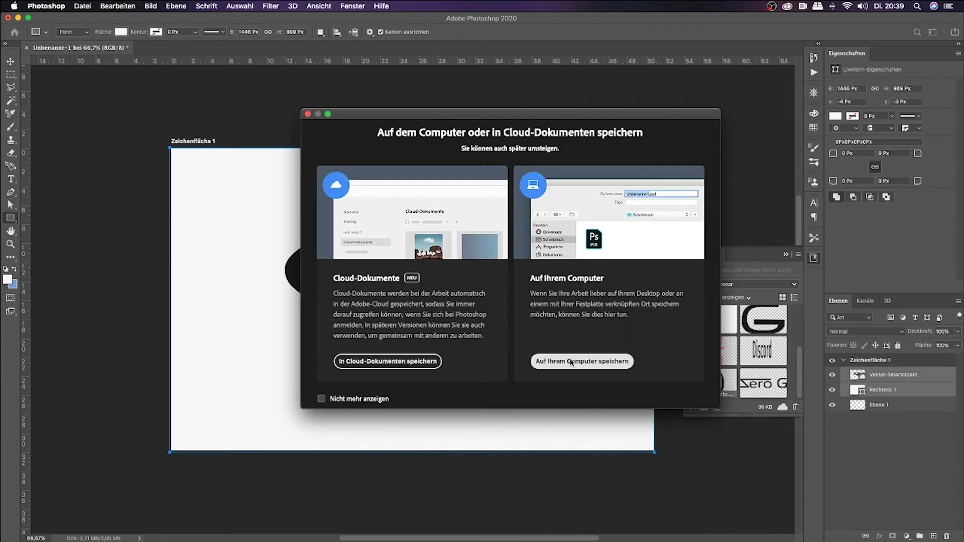
text(Etikett)
click(489, 121)
click(478, 219)
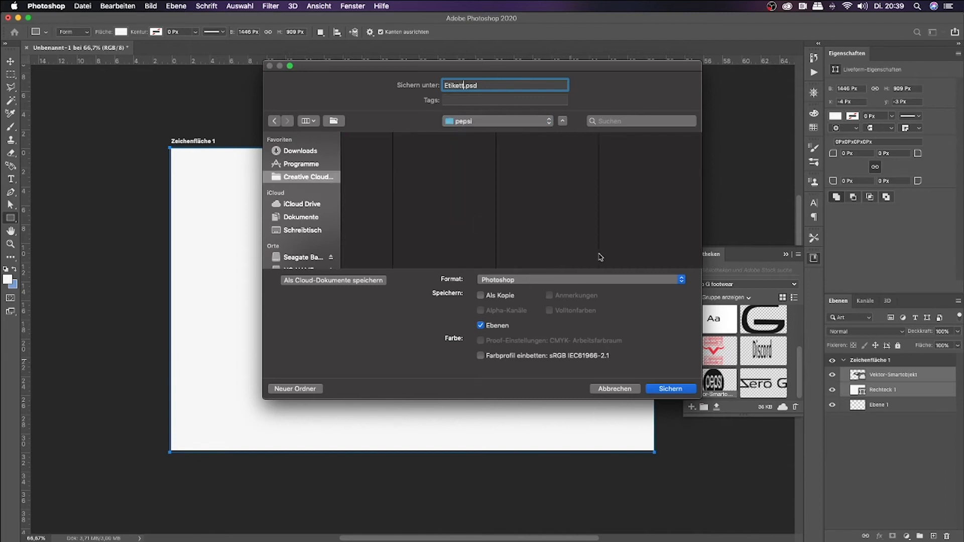
key(Return)
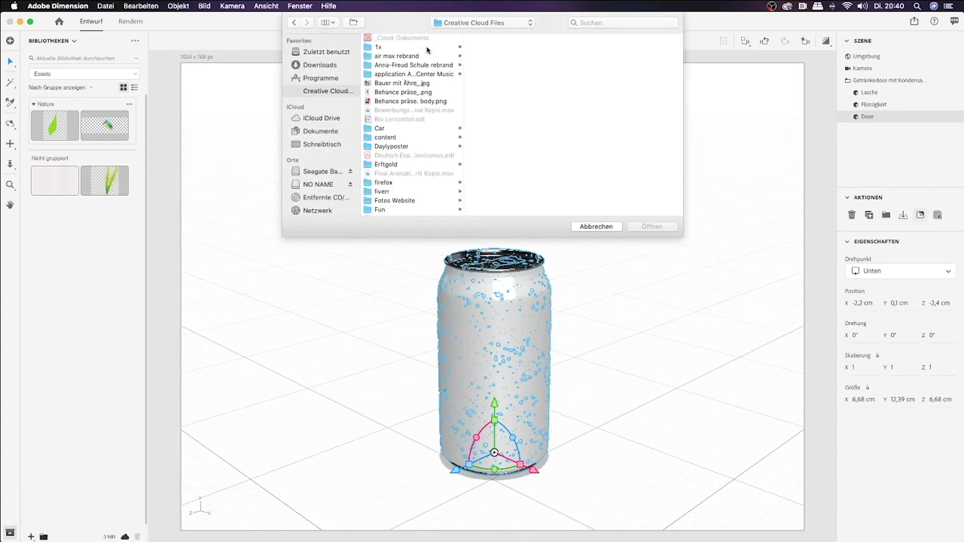
Step: Load Etikett.psd from the pepsi folder as a graphic on the can
scroll(427, 126, down, 5)
click(396, 210)
click(502, 121)
click(502, 73)
click(487, 37)
click(661, 228)
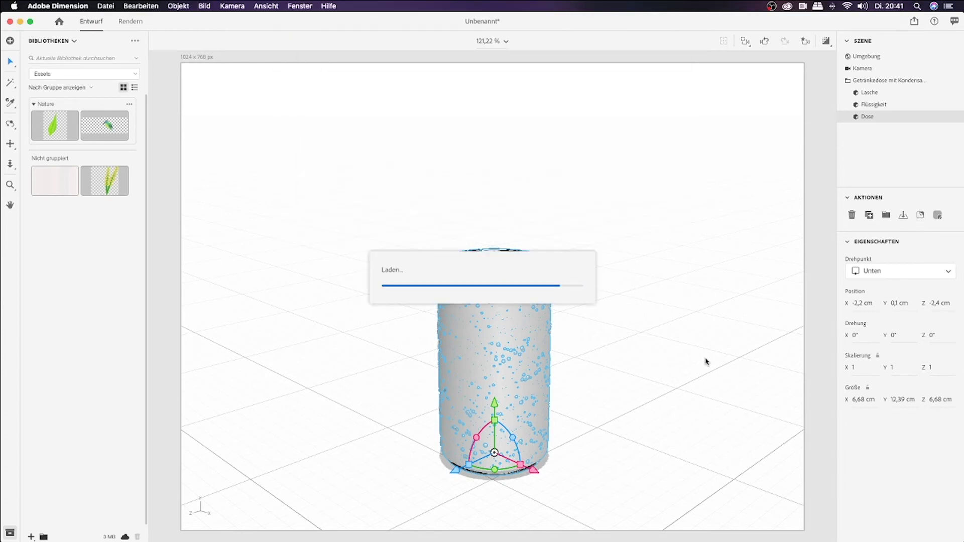
Step: Set the graphic placement to Fill and make the Dose material's Grafik layer a decal
click(948, 291)
click(884, 324)
click(632, 276)
click(558, 359)
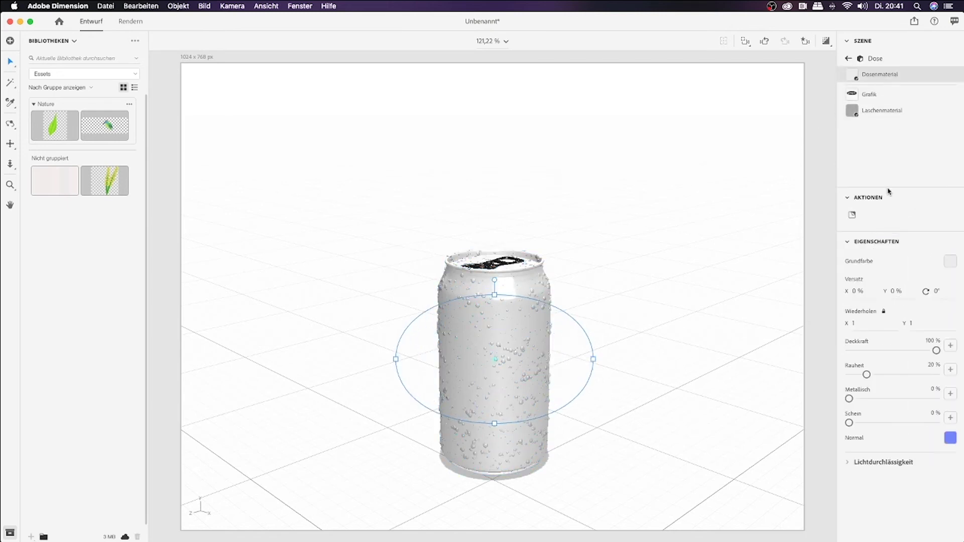
click(869, 94)
click(898, 291)
click(10, 144)
Step: Orbit around the can and inspect the graphic and base colour image options
click(10, 124)
drag(469, 157, 552, 201)
click(950, 260)
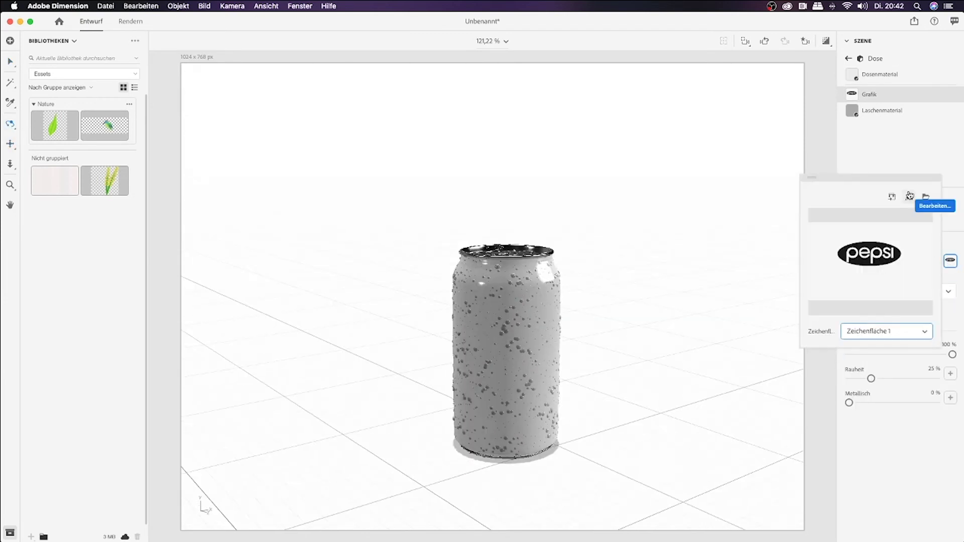
click(859, 61)
click(880, 74)
click(950, 261)
click(948, 136)
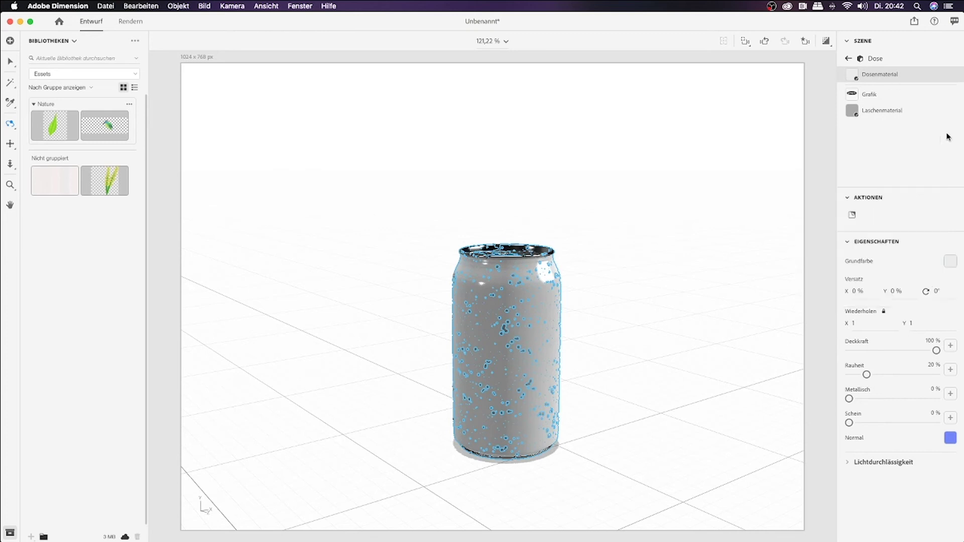
Step: Restore the can material's full opacity and open the label rectangle's fill colour choices
drag(937, 350, 854, 350)
click(868, 94)
drag(577, 286, 502, 281)
click(880, 74)
drag(854, 350, 936, 351)
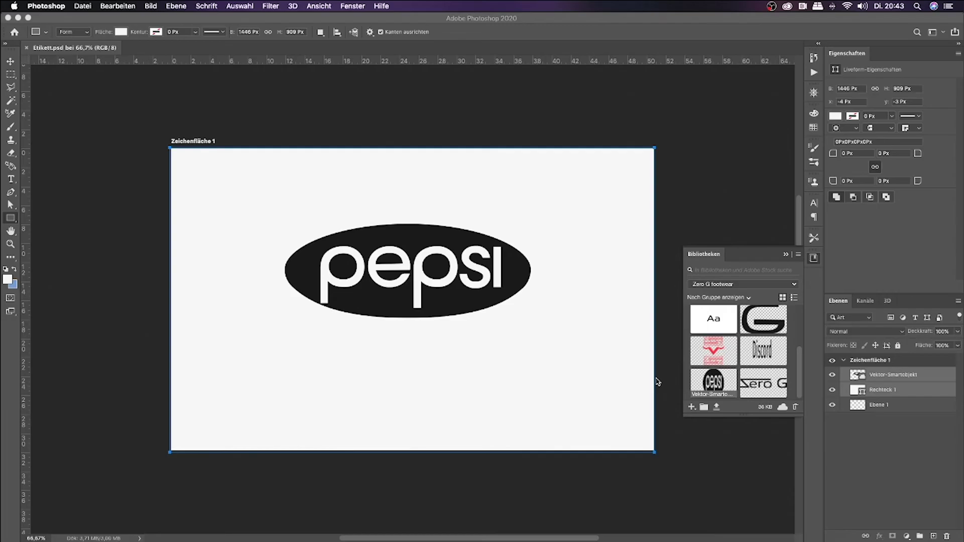
click(884, 390)
click(835, 116)
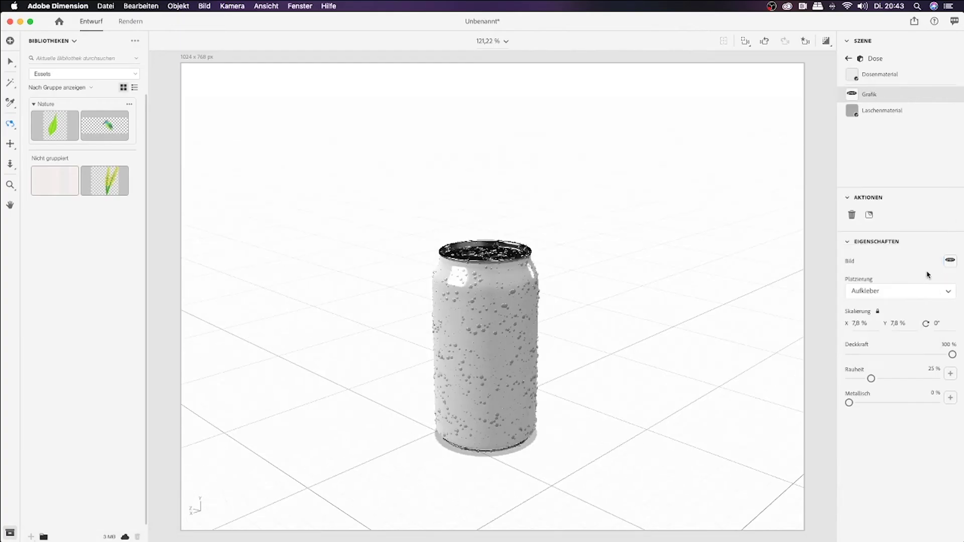
drag(340, 271, 650, 389)
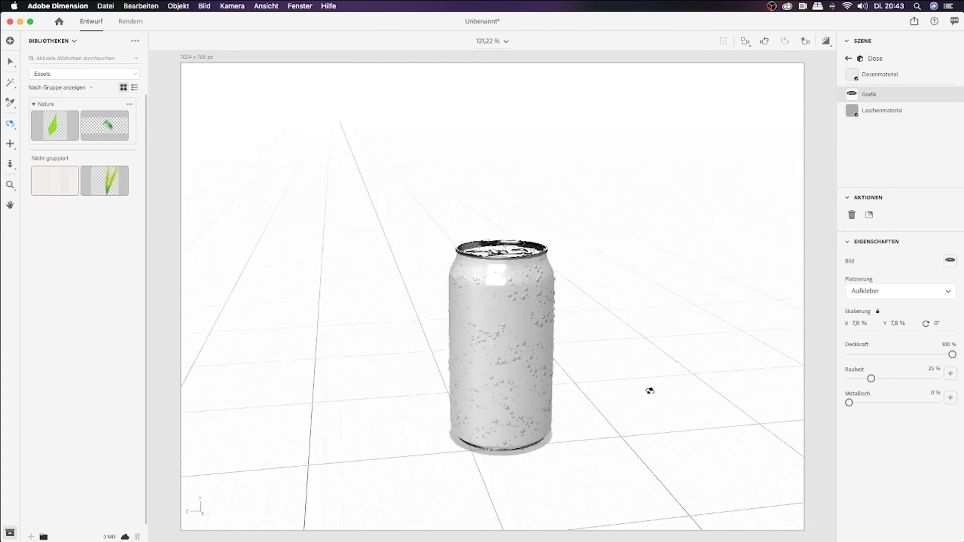
Step: Re-place Etikett.psd on the can as a decal and scale it up to about 15.7%
click(878, 80)
click(852, 215)
click(452, 26)
click(639, 228)
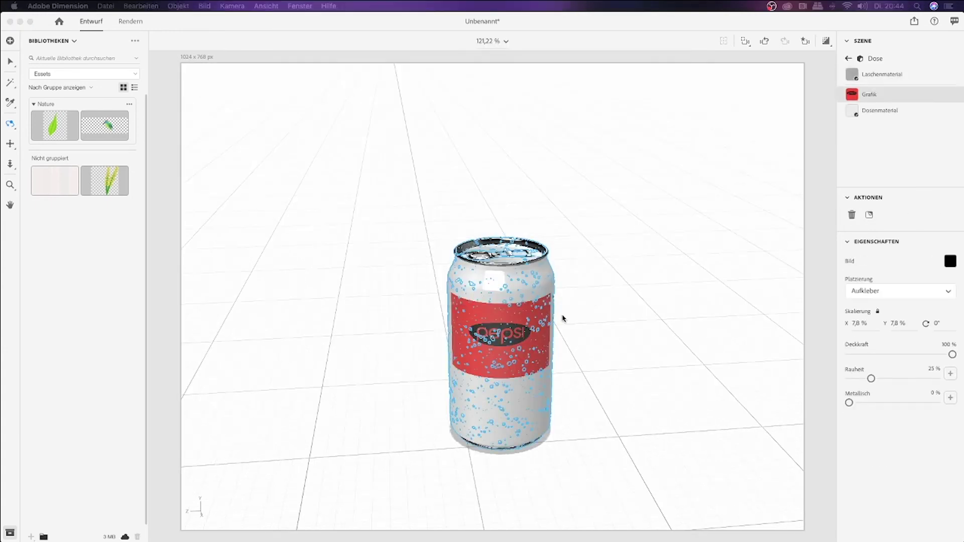
click(952, 261)
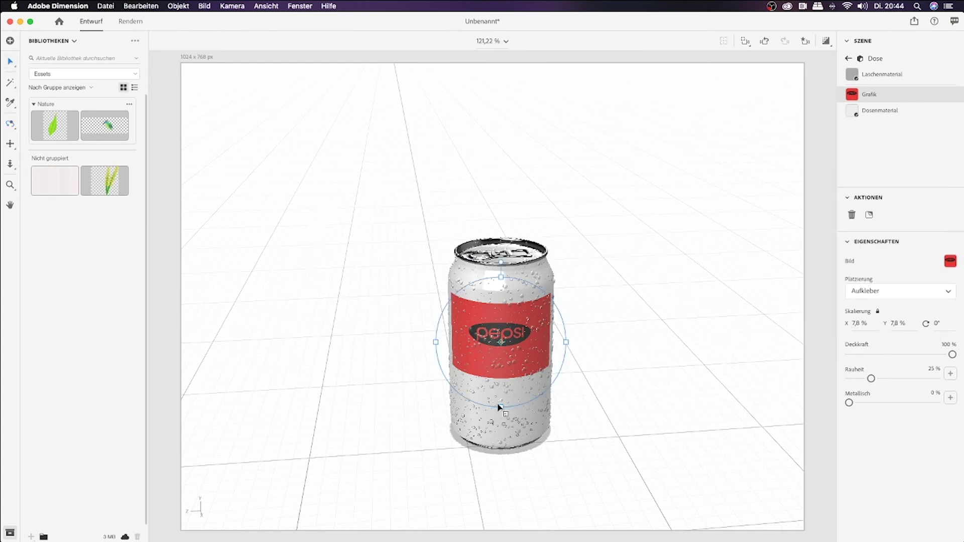
drag(500, 406, 506, 416)
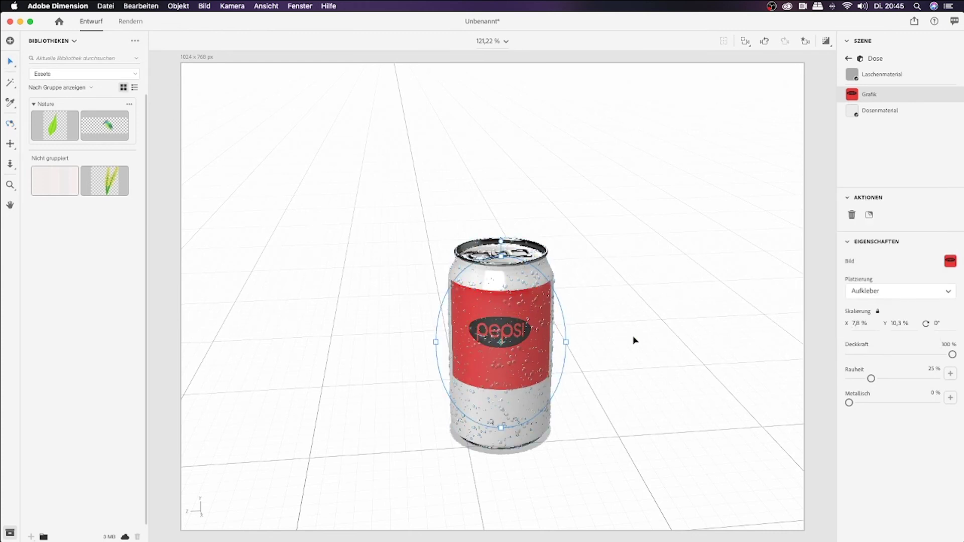
drag(523, 255, 536, 211)
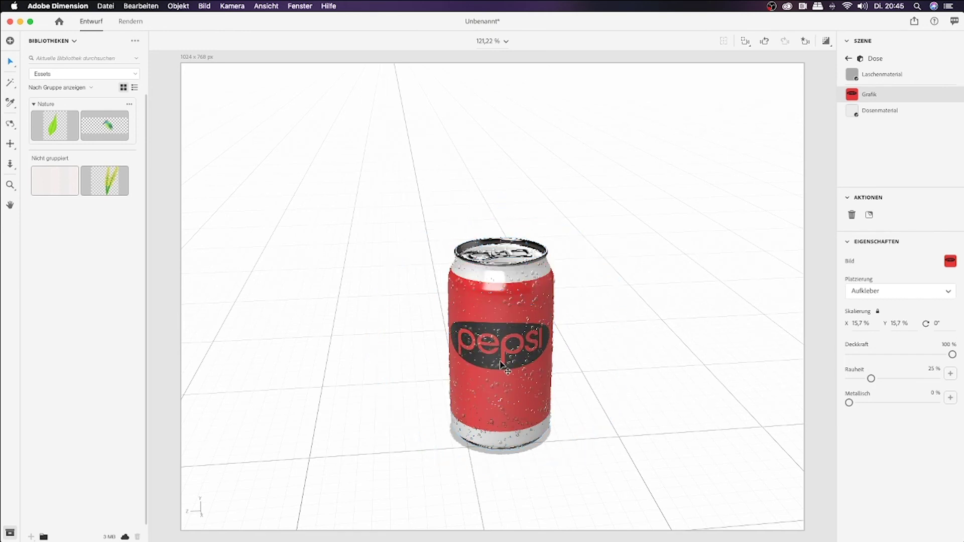
Step: Free-transform the background rectangle in Etikett.psd to fill the whole artboard
mouse_move(678, 539)
click(678, 521)
key(ctrl+t)
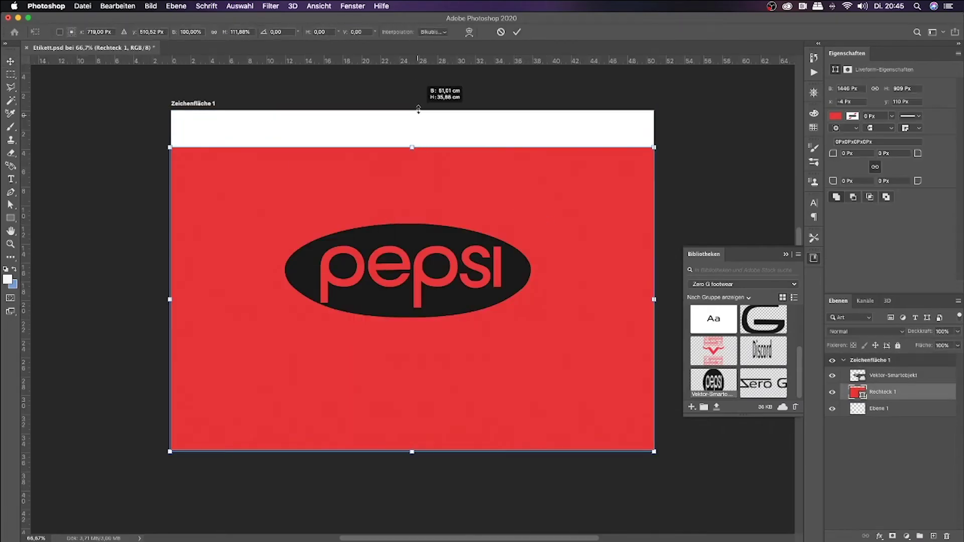
drag(426, 279, 432, 238)
key(Return)
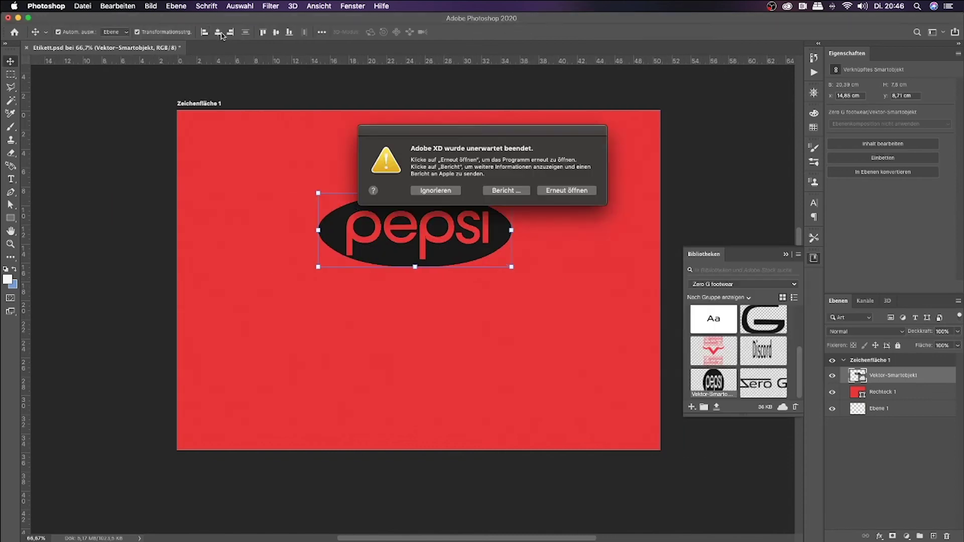
click(501, 189)
click(321, 31)
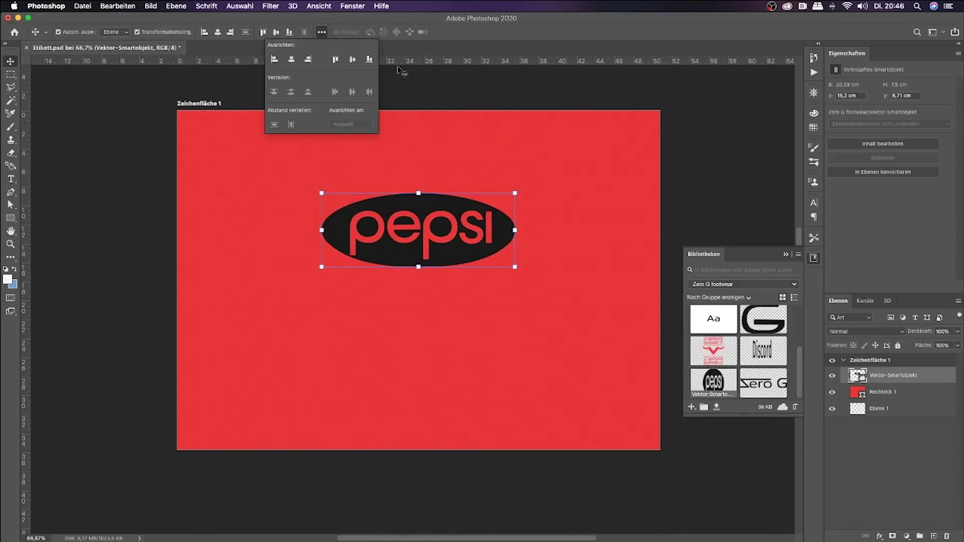
click(883, 391)
Step: Turn Rechteck 1 blue and add a clipped red Rechteck 2 behind the logo
click(836, 116)
click(893, 166)
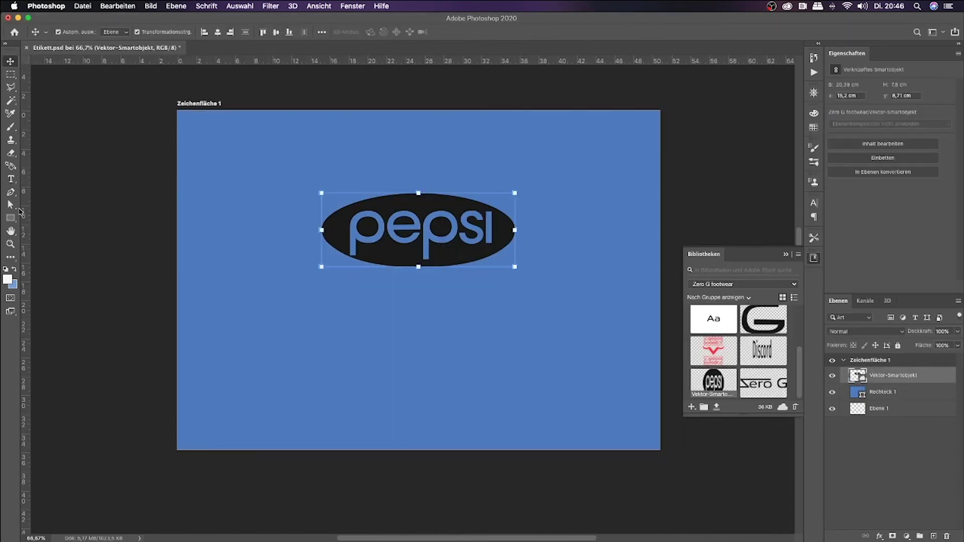
drag(312, 185, 519, 274)
key(ctrl+alt+g)
click(838, 115)
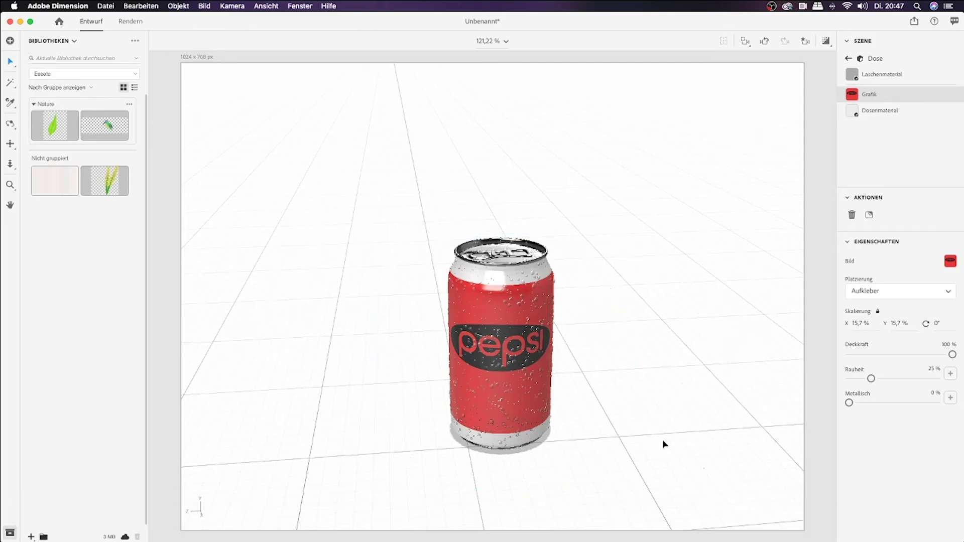
click(664, 444)
click(884, 119)
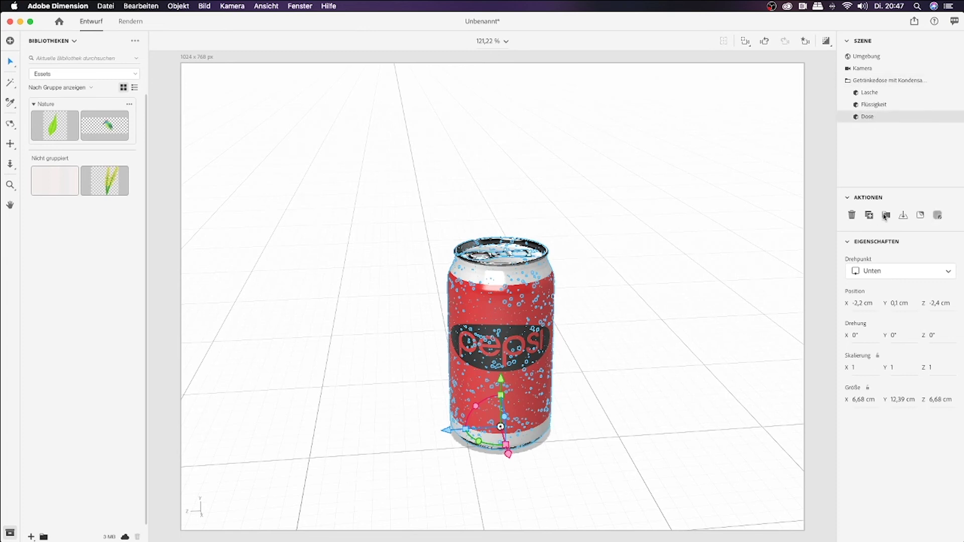
Step: Delete the red Pepsi graphic from the Dose can body and return to Etikett.psd in Photoshop
key(Delete)
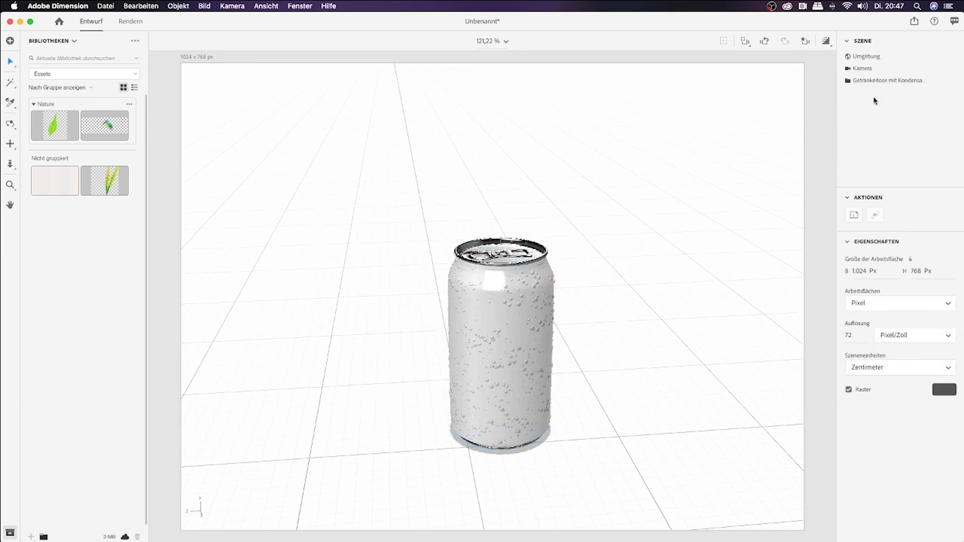
click(867, 116)
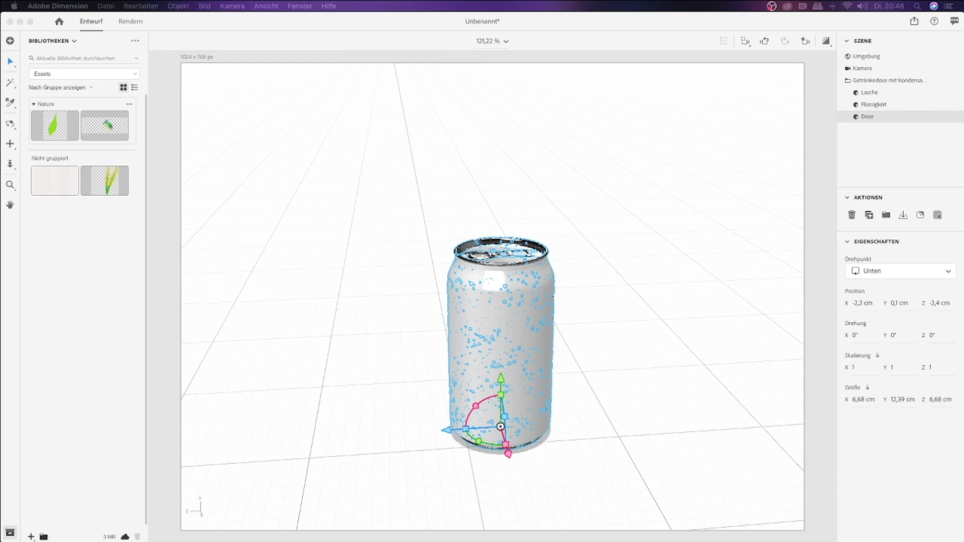
click(673, 521)
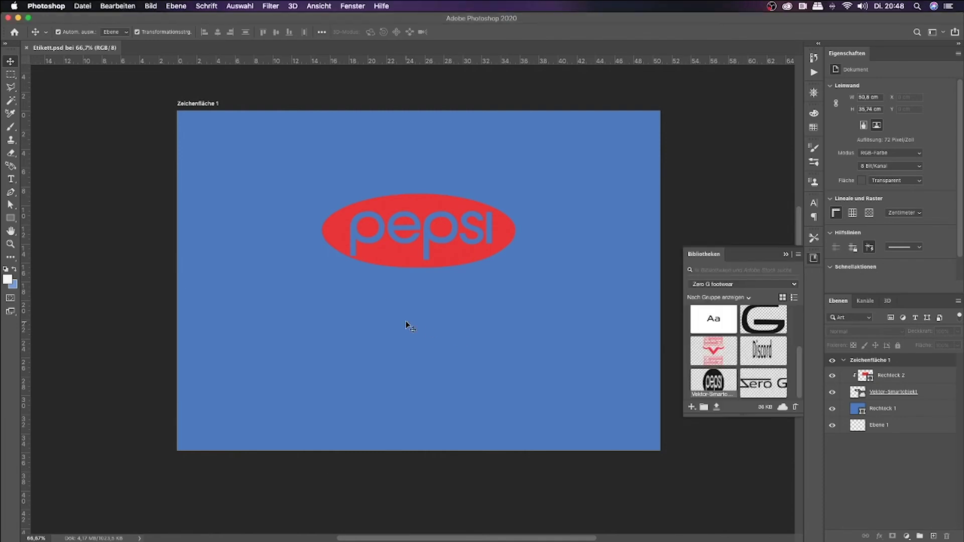
Step: Add a text line beneath the pepsi logo and enlarge it
key(t)
drag(362, 285, 483, 310)
text(c)
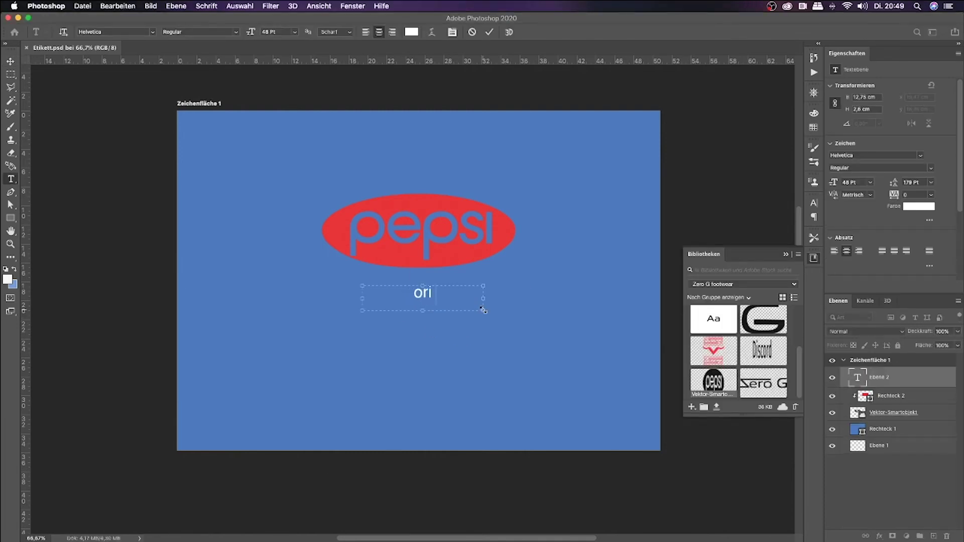
key(Escape)
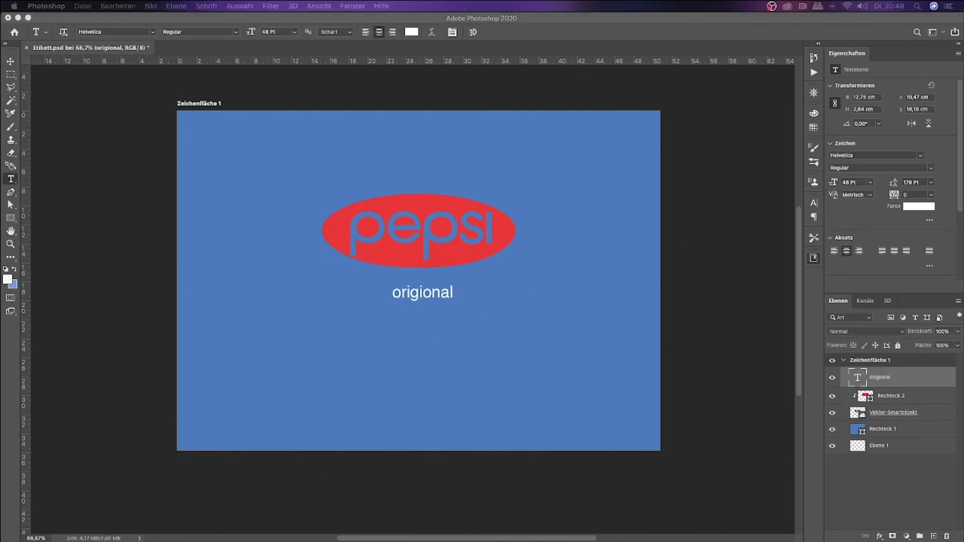
click(434, 295)
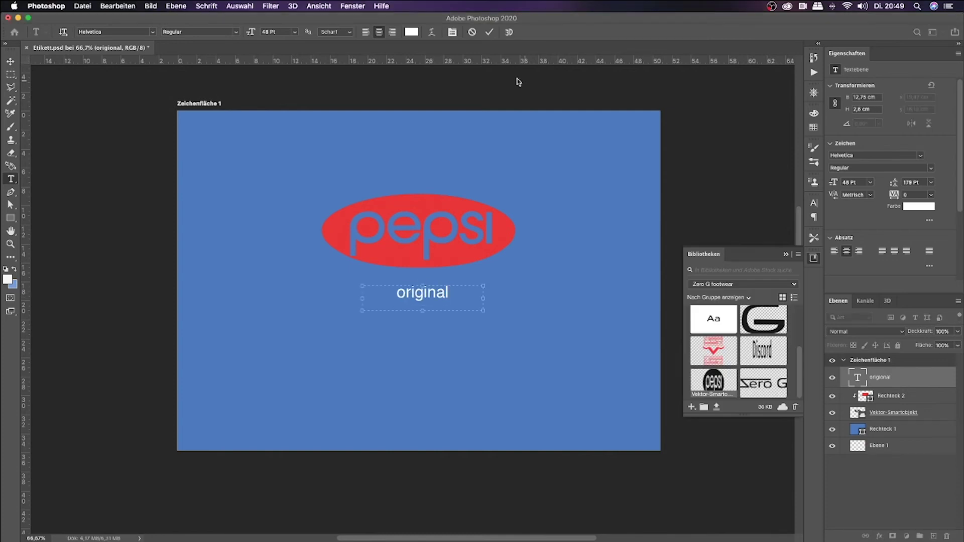
key(ctrl+t)
drag(422, 311, 422, 317)
key(Return)
click(127, 300)
Step: Add the '0,33 L' volume text near the label's bottom and make 'original' bold
click(467, 407)
key(t)
mouse_move(687, 456)
mouse_down()
mouse_move(578, 408)
mouse_move(614, 415)
mouse_up()
text(0,)
click(10, 62)
key(ctrl+t)
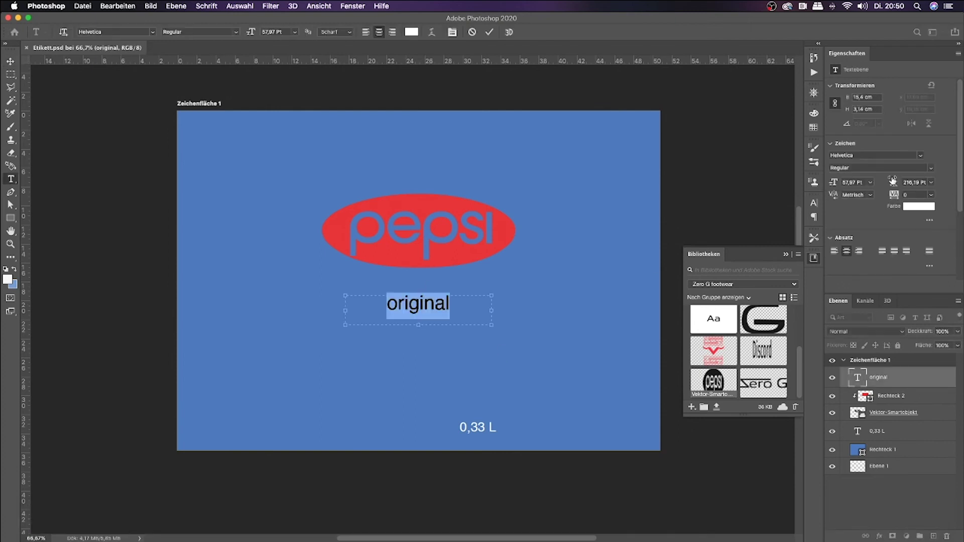
key(ctrl+shift+b)
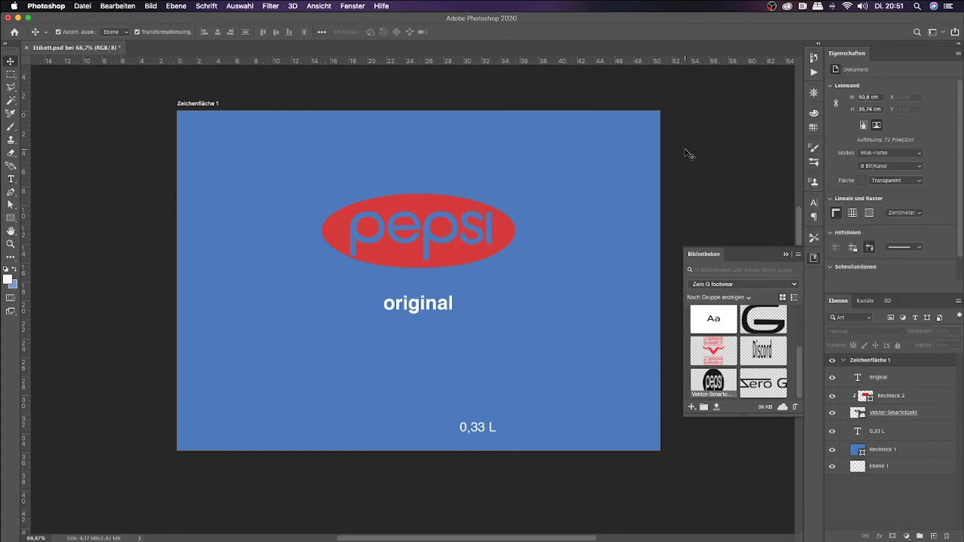
Step: Duplicate the pepsi logo layer and enlarge the copy around the original
drag(923, 424, 885, 427)
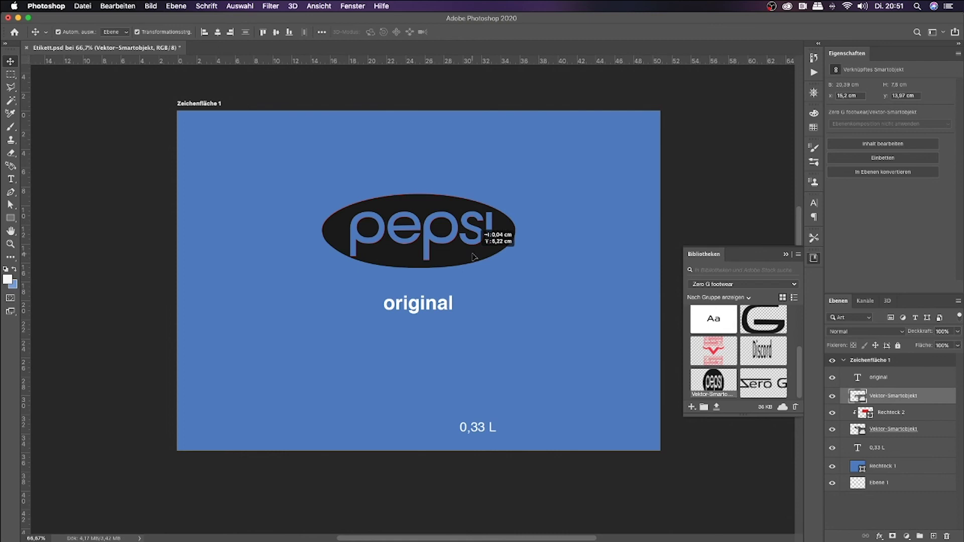
key(ctrl+t)
drag(418, 193, 419, 189)
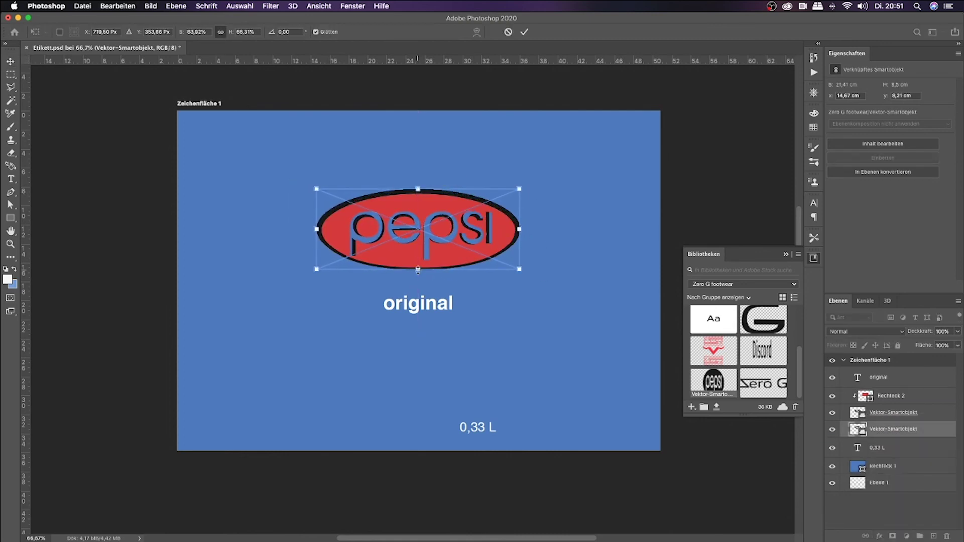
click(524, 31)
Step: Add a mask and new layers to the logo copy and paint the white outline ring
click(933, 536)
key(b)
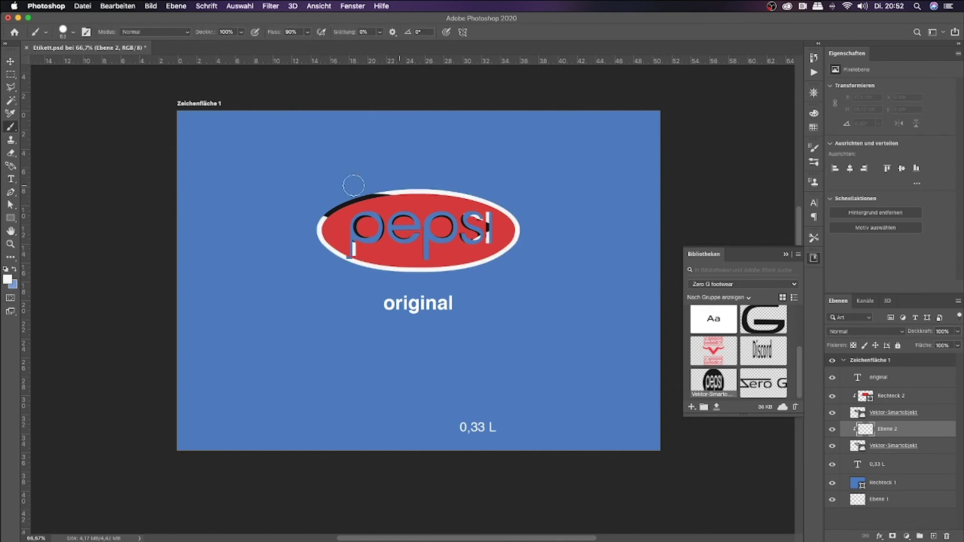
click(889, 446)
click(893, 536)
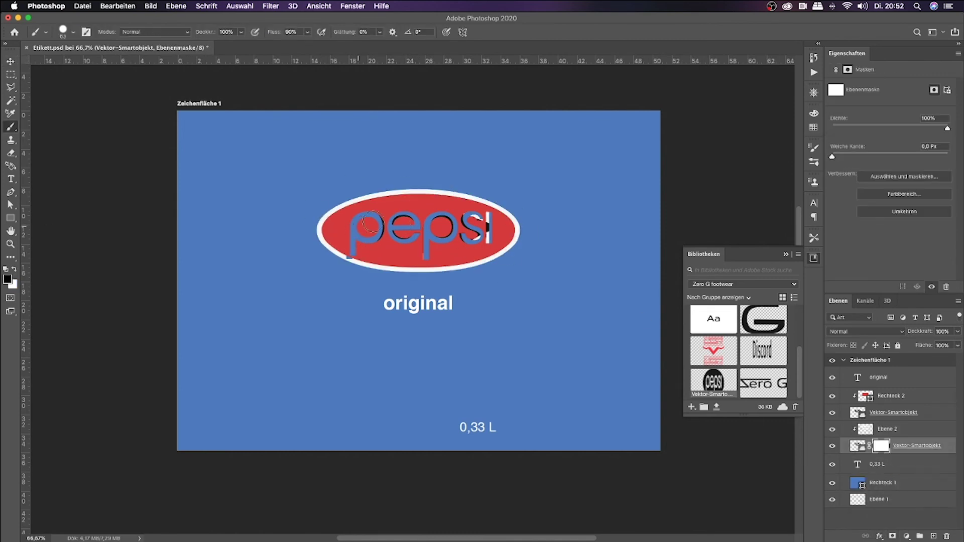
key(shift+ctrl+alt+n)
key(x)
key(ctrl+z)
click(742, 520)
Step: Load a graphic file onto the can, enlarge it, and orbit the view
click(922, 215)
double_click(388, 34)
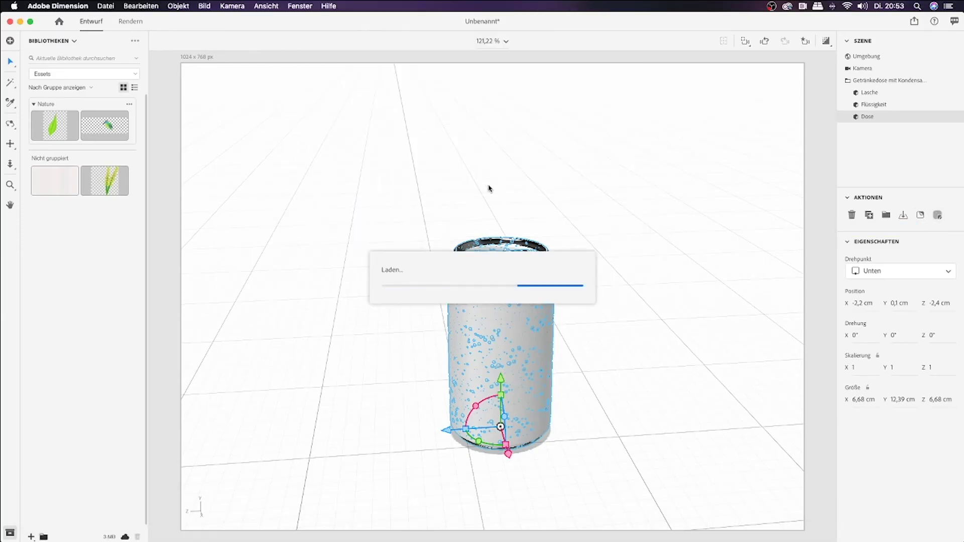
drag(501, 278, 501, 215)
click(10, 123)
mouse_move(281, 211)
mouse_down()
mouse_move(331, 233)
mouse_move(361, 200)
mouse_up()
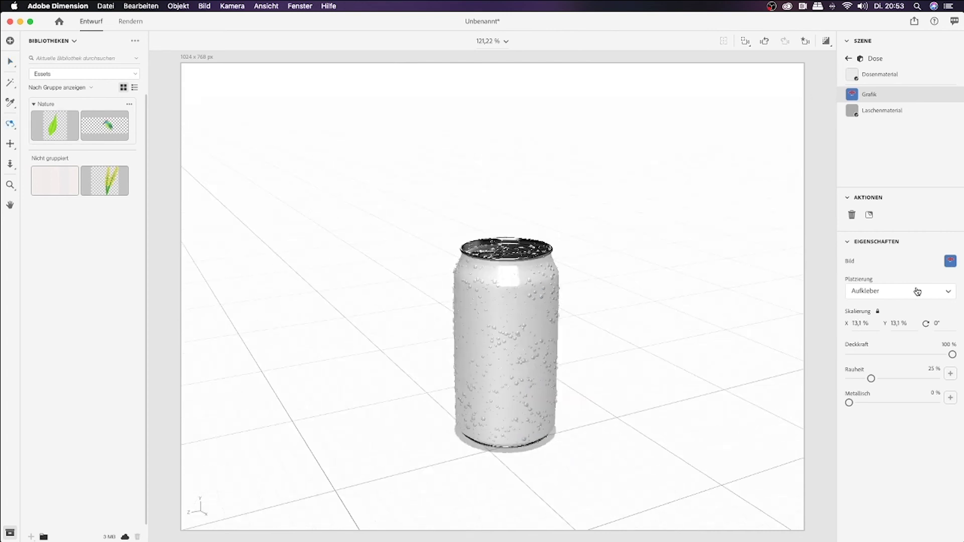
Step: Apply the Etikett label graphic and stretch it to wrap the whole can
click(917, 291)
drag(869, 94, 882, 67)
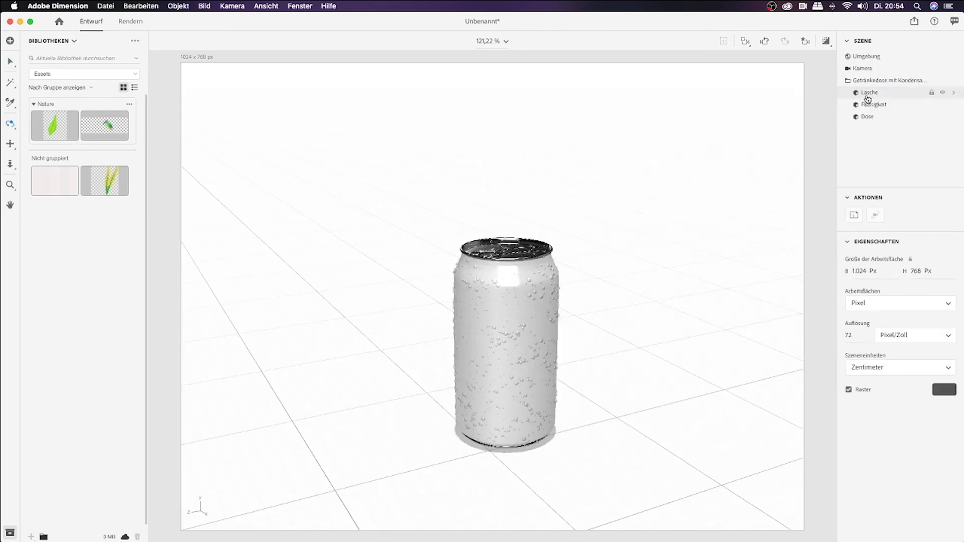
click(649, 227)
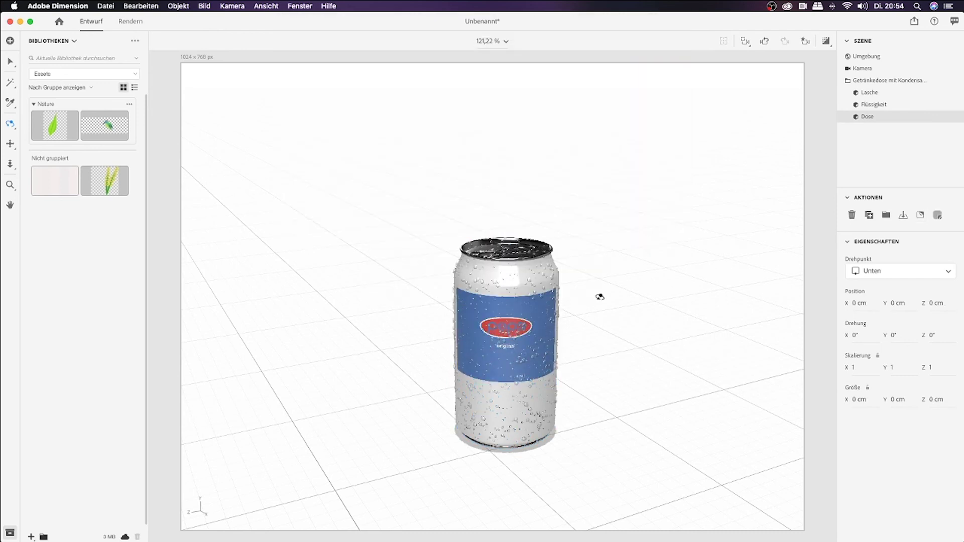
drag(506, 277, 507, 239)
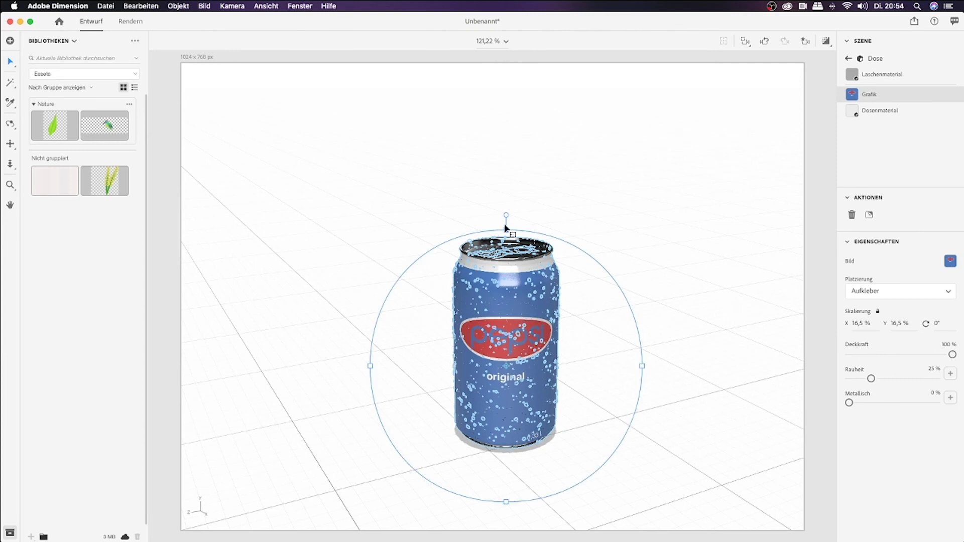
Step: Deselect the can and start saving the scene under a new name
click(10, 124)
click(65, 40)
click(50, 58)
key(super+s)
Step: Save the scene as 'Dose' and drop the Klecks C splash around the can
text(Dose)
key(Return)
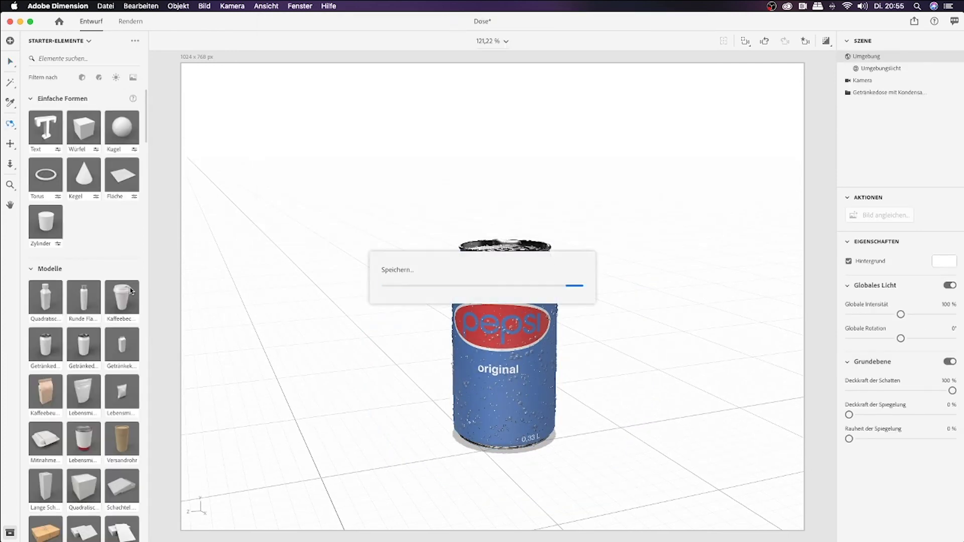
scroll(129, 281, down, 5)
scroll(131, 301, down, 5)
scroll(133, 321, down, 5)
mouse_move(133, 330)
mouse_down()
mouse_move(548, 457)
mouse_move(472, 452)
mouse_up()
Step: Move and tilt the splash, then scale it up, especially in depth
key(1)
drag(291, 194, 315, 232)
drag(516, 461, 455, 419)
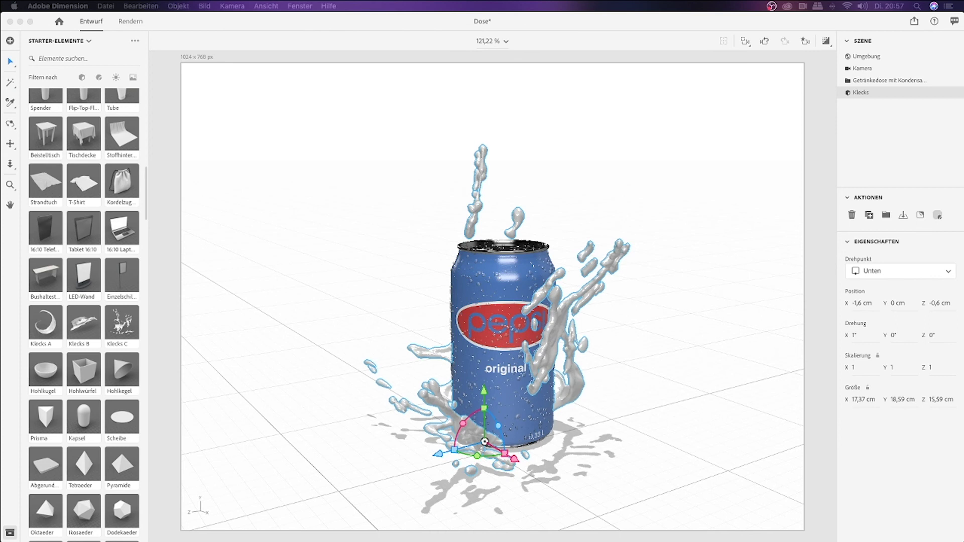
click(466, 396)
mouse_move(504, 454)
mouse_down()
mouse_move(498, 468)
mouse_move(437, 452)
mouse_move(318, 260)
mouse_move(342, 287)
mouse_move(306, 262)
mouse_up()
Step: Raise the can slightly and tilt it sideways inside the splash
key(1)
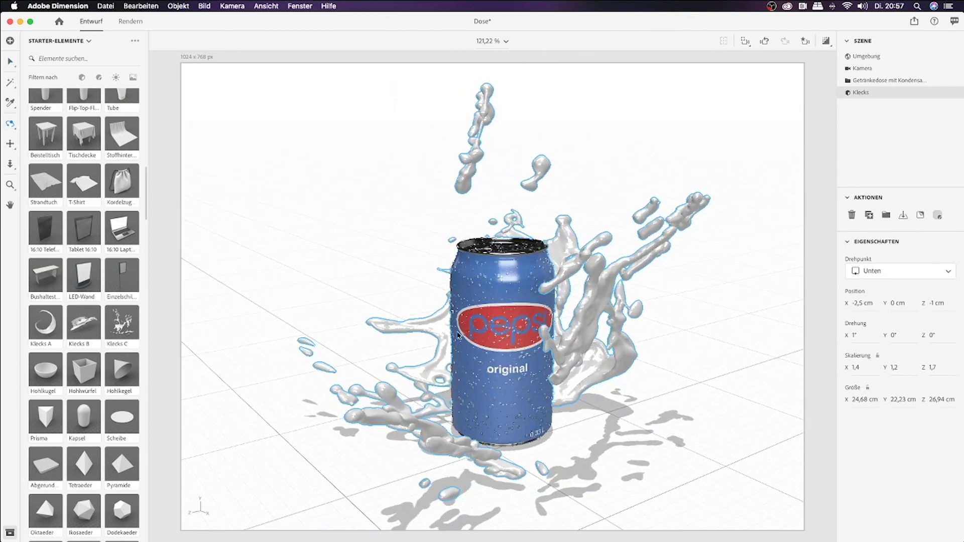
click(518, 336)
drag(504, 383, 503, 369)
drag(524, 439, 486, 403)
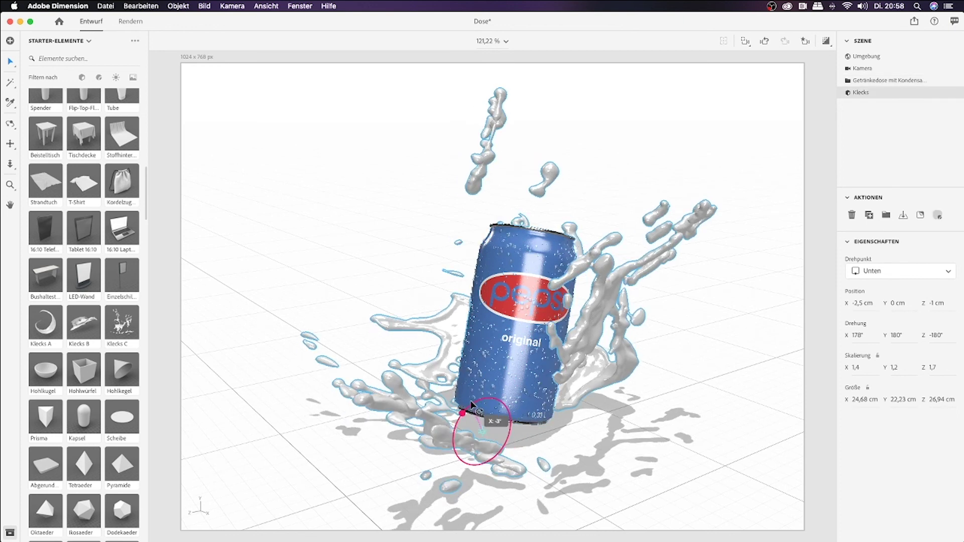
click(458, 441)
click(616, 315)
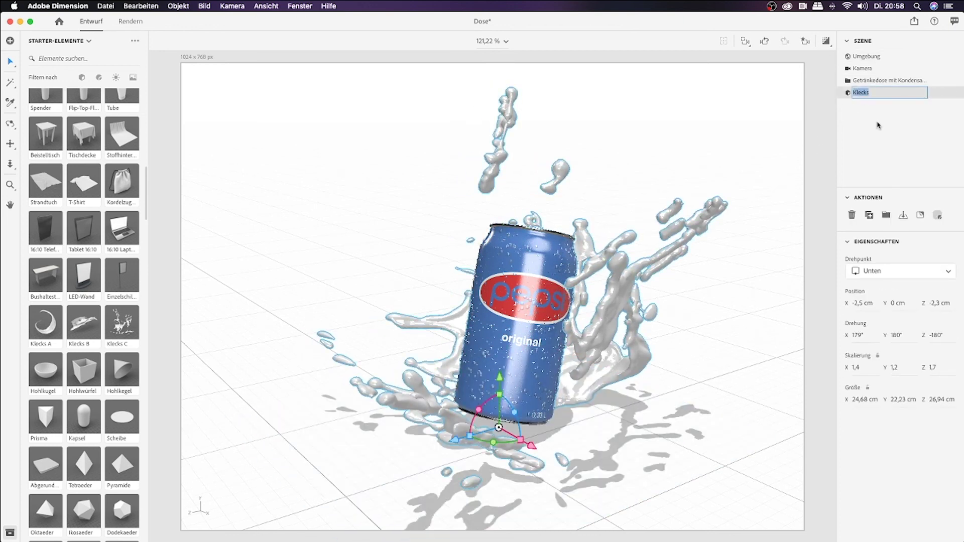
Step: Make the splash material brown with 43% Schein and 63% Deckkraft
click(879, 92)
click(950, 261)
click(842, 218)
mouse_move(864, 200)
mouse_down()
mouse_move(902, 241)
mouse_move(884, 240)
mouse_up()
click(849, 423)
drag(850, 424, 887, 424)
drag(937, 350, 904, 351)
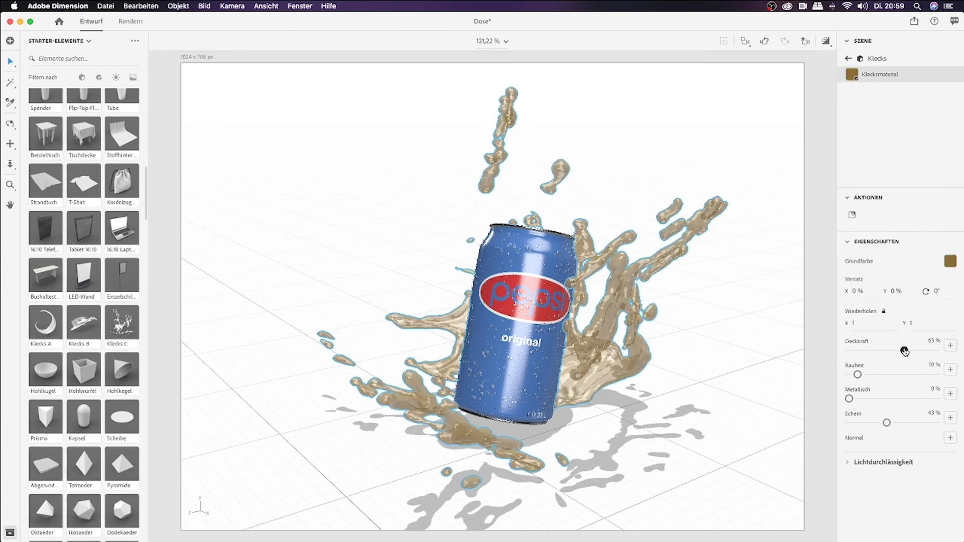
Step: Orbit the view and open the environment's background colour
mouse_move(302, 229)
mouse_down()
mouse_move(323, 237)
mouse_move(308, 229)
mouse_up()
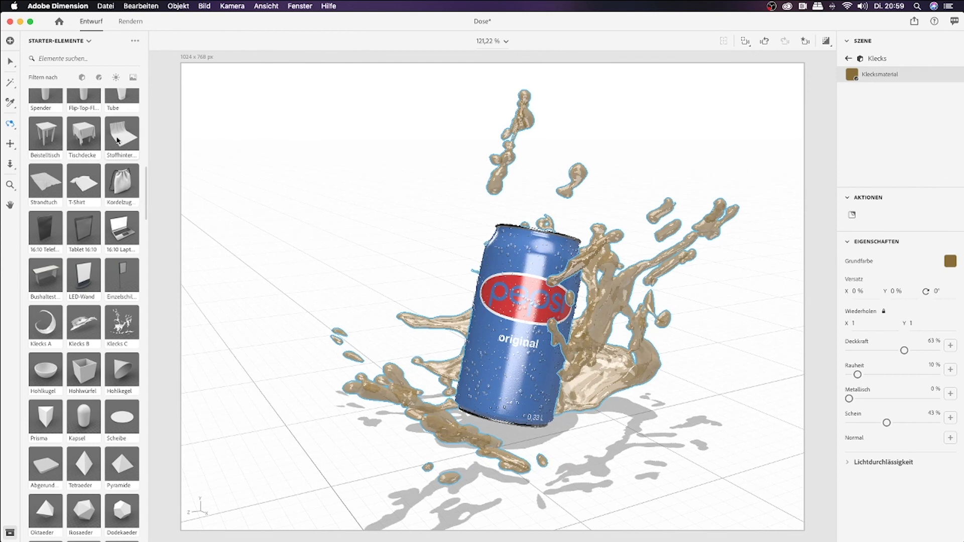
click(822, 74)
click(944, 261)
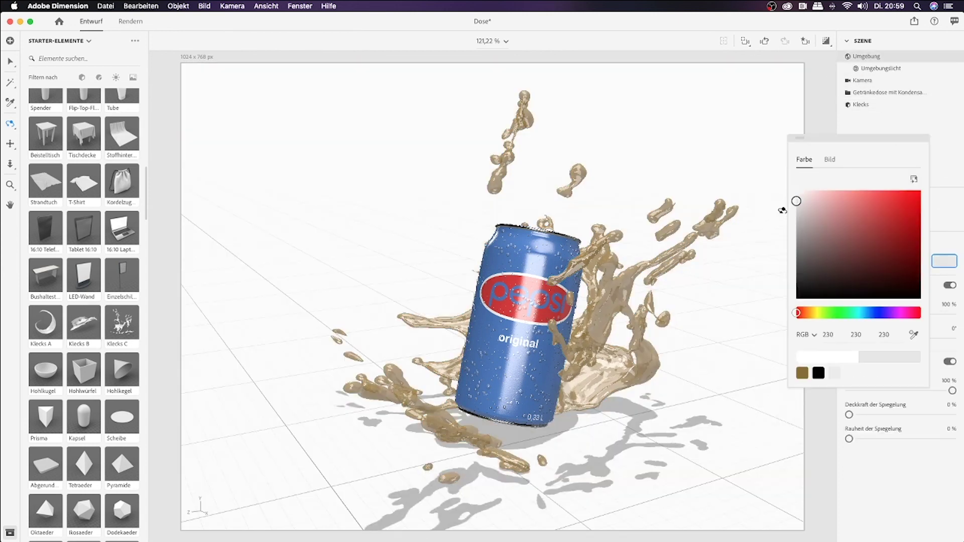
Step: Try a background colour, rotate global lighting to -82°, and turn off the ground plane
click(852, 230)
drag(824, 313, 836, 316)
click(868, 215)
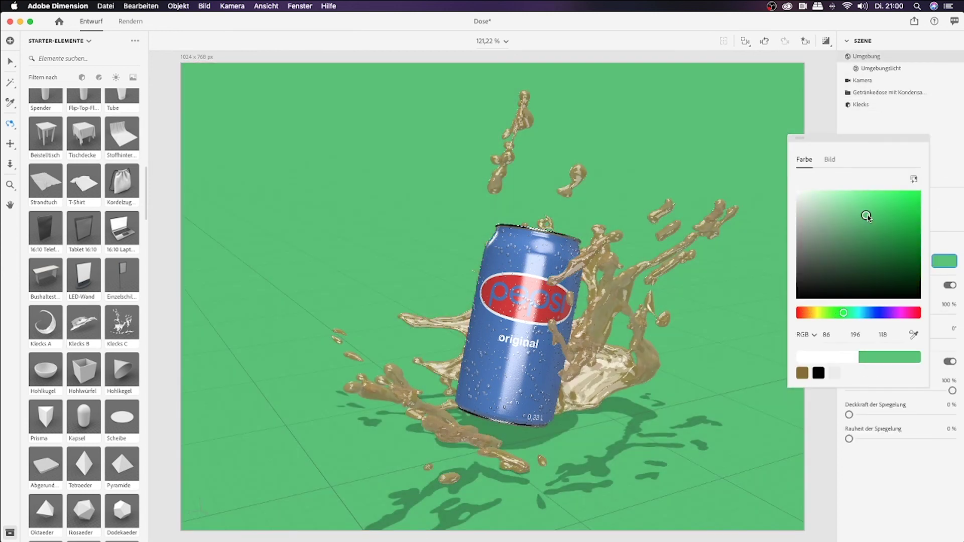
drag(901, 339, 877, 339)
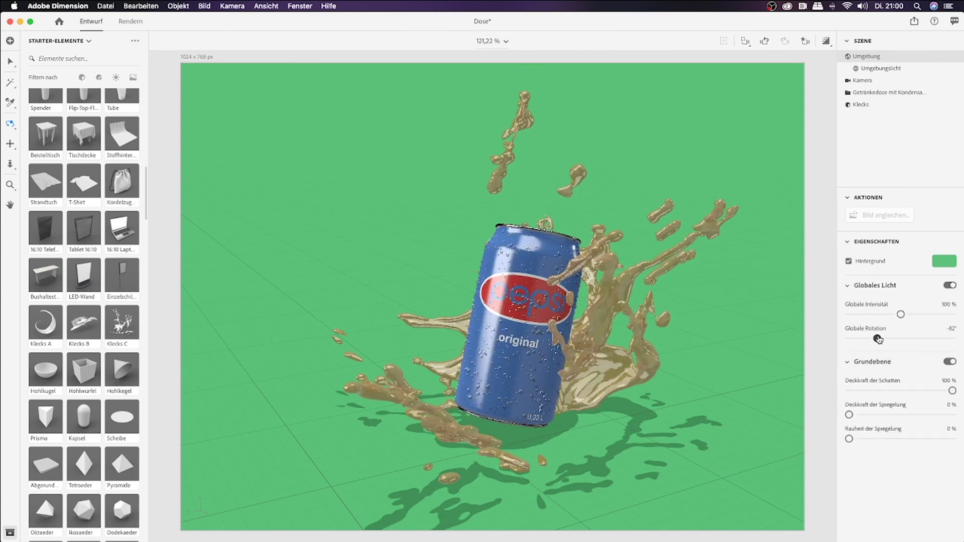
click(950, 361)
Step: Recolour the background from red through to a deep dark blue
click(942, 262)
drag(796, 275, 861, 269)
click(796, 314)
click(882, 232)
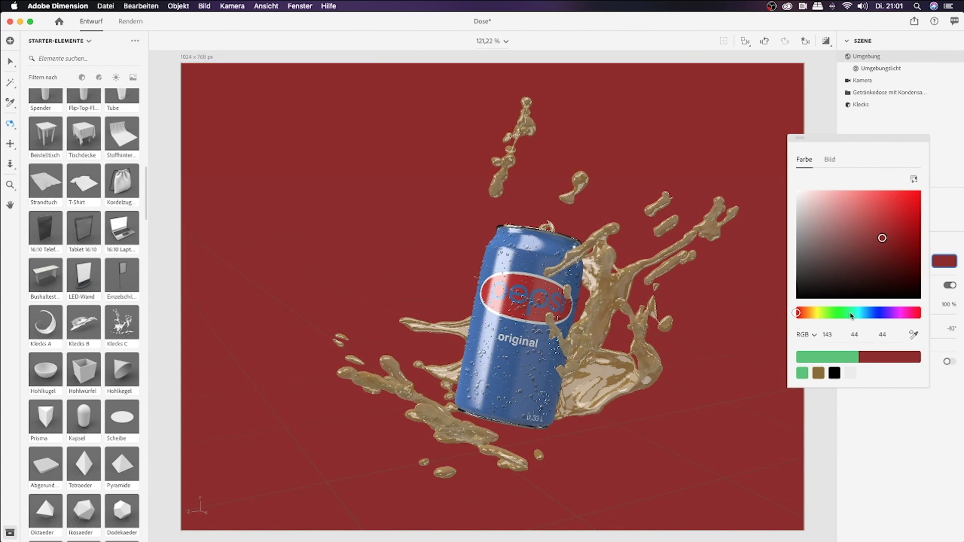
click(879, 313)
click(904, 232)
click(528, 374)
Step: Give the splash 75% translucency, density 1,07 and a reddish-brown interior colour
double_click(527, 374)
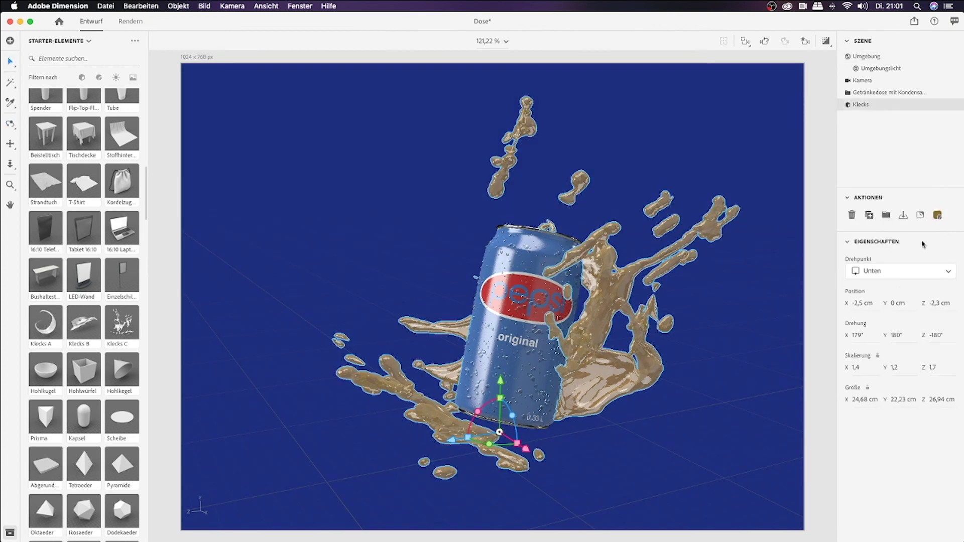
scroll(876, 476, down, 2)
mouse_move(849, 449)
mouse_down()
mouse_move(915, 449)
mouse_move(928, 473)
mouse_up()
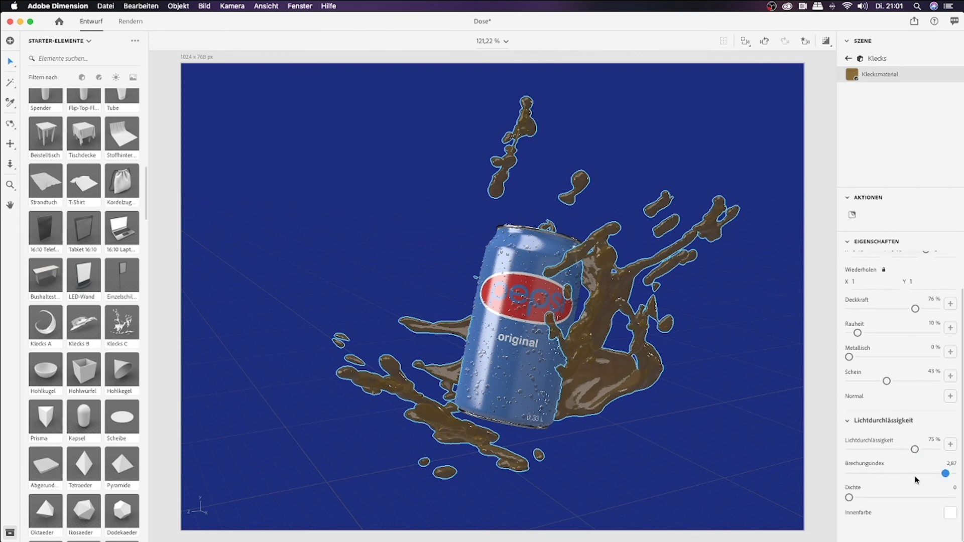
drag(849, 498, 860, 498)
click(951, 513)
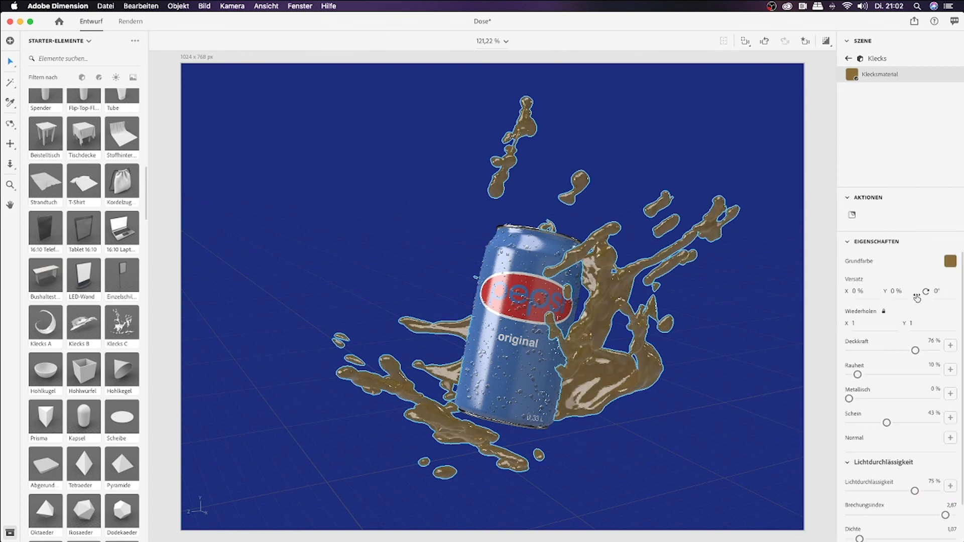
click(950, 261)
Step: Set the splash base colour to a dark brown and preview a realistic render
click(878, 224)
click(844, 128)
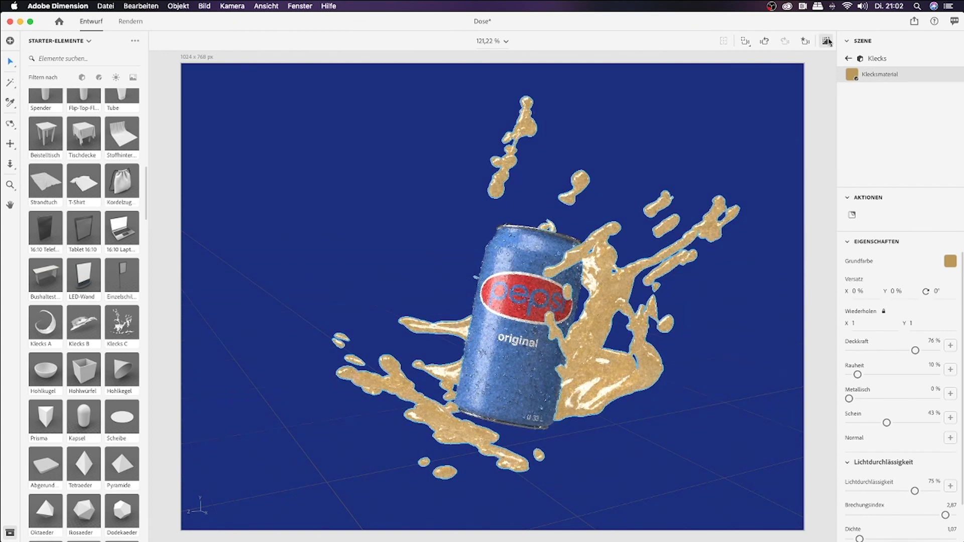
click(950, 261)
click(893, 236)
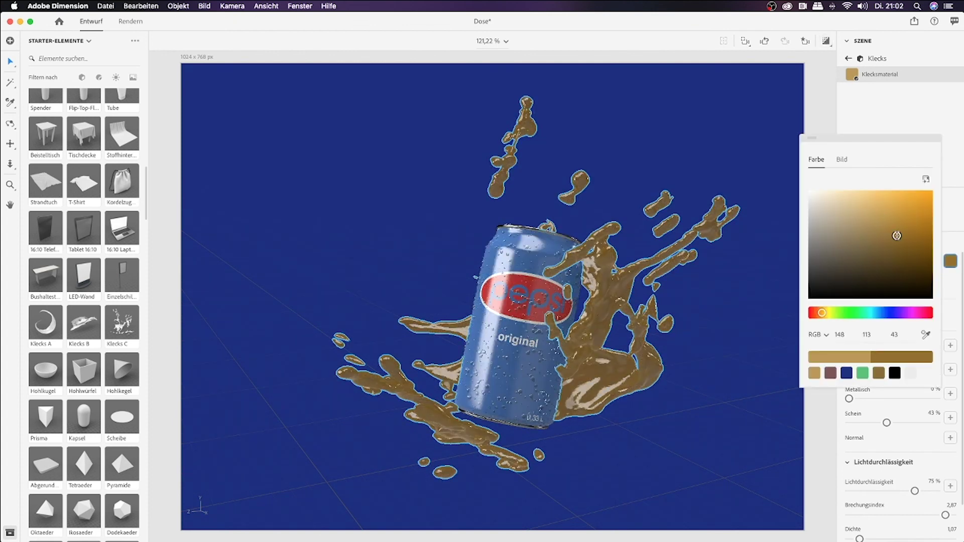
click(824, 42)
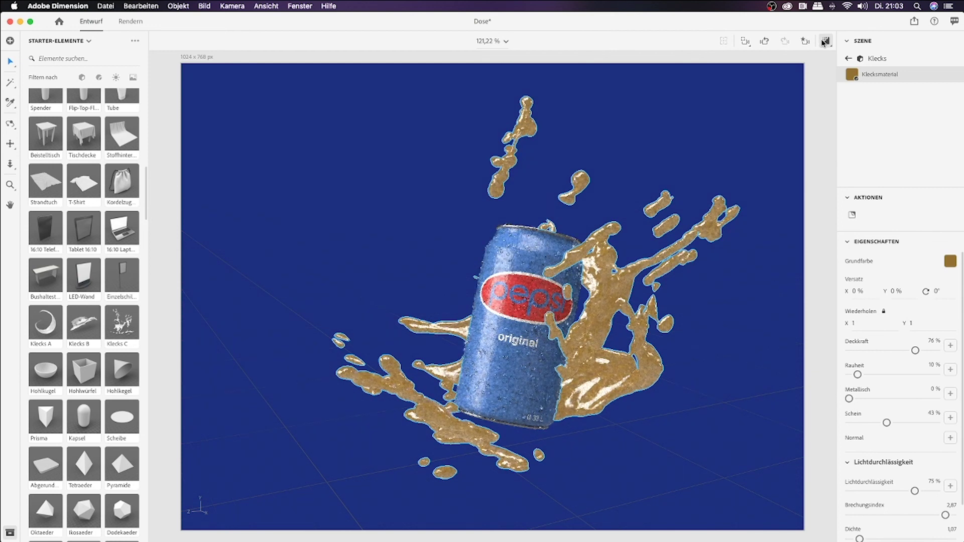
click(824, 43)
Step: Raise the splash's refraction index to 1,65 and reduce its shine
scroll(873, 399, down, 2)
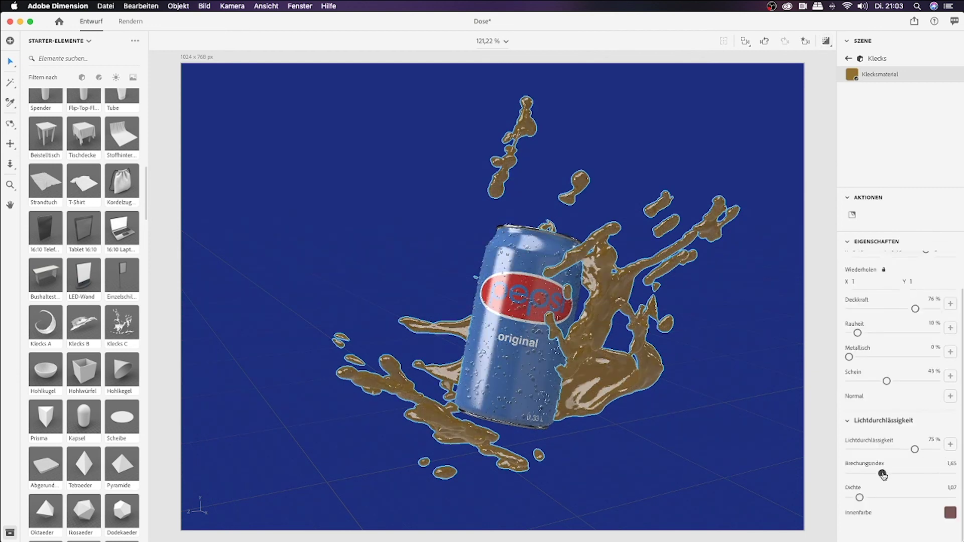
drag(883, 475, 894, 474)
drag(886, 381, 858, 383)
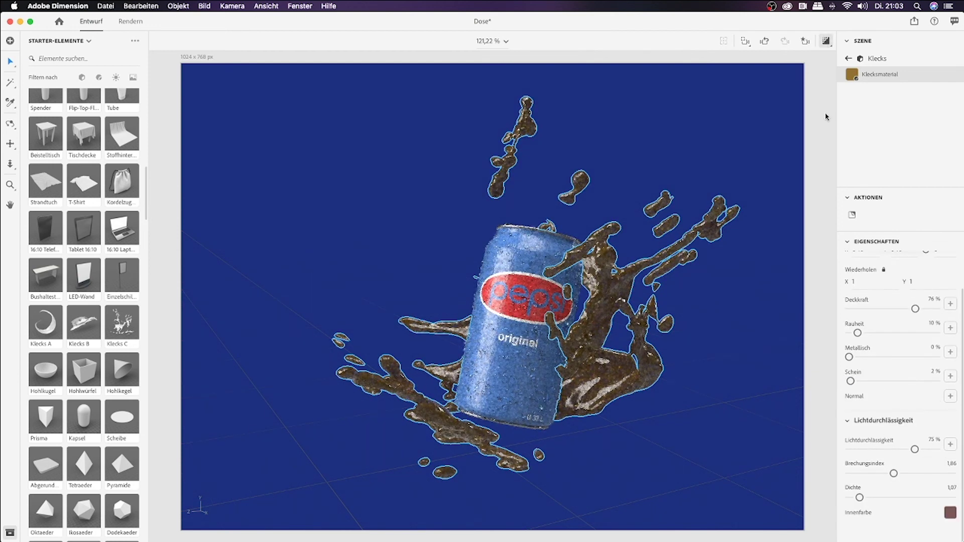